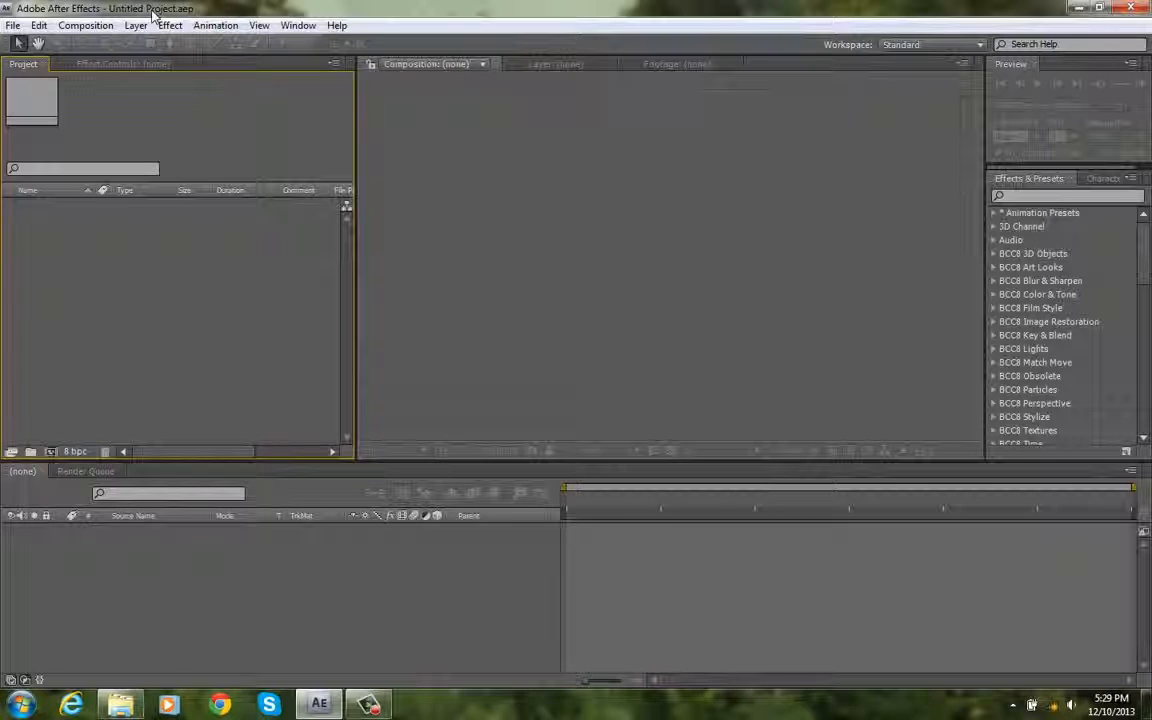
Create a new 1280 x 720 composition at 23.976 fps, one minute long, with the resolution set to Half.
left_click(86, 25)
left_click(90, 44)
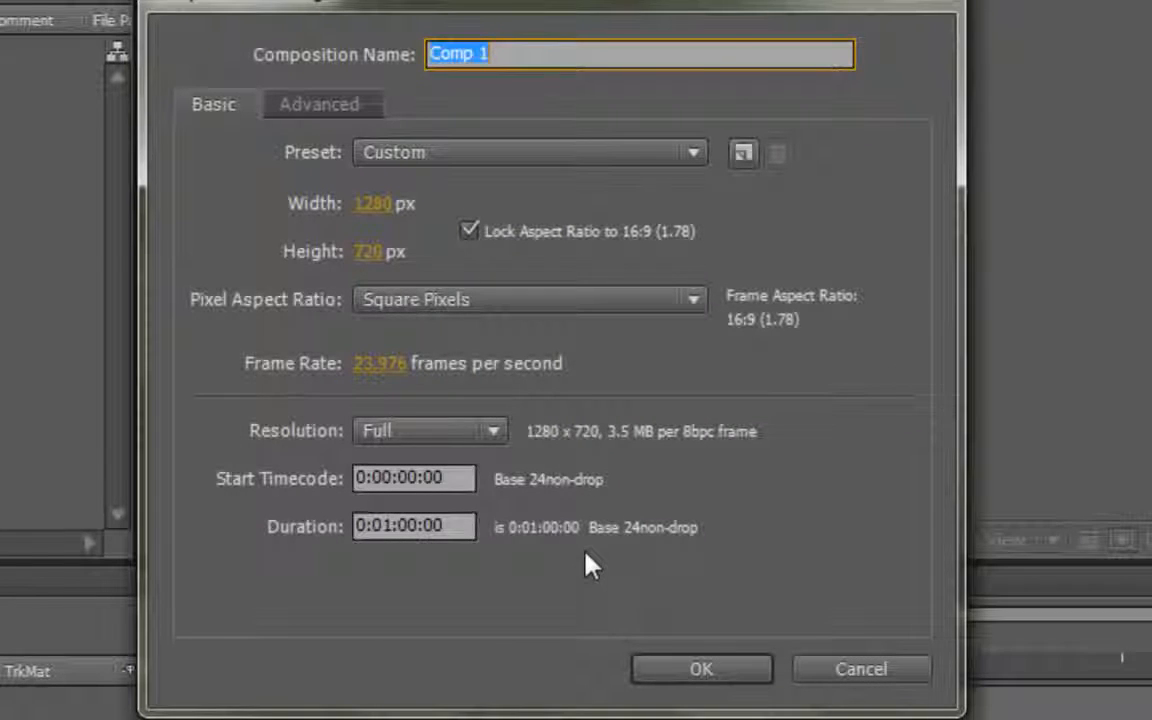
left_click(497, 438)
left_click(487, 507)
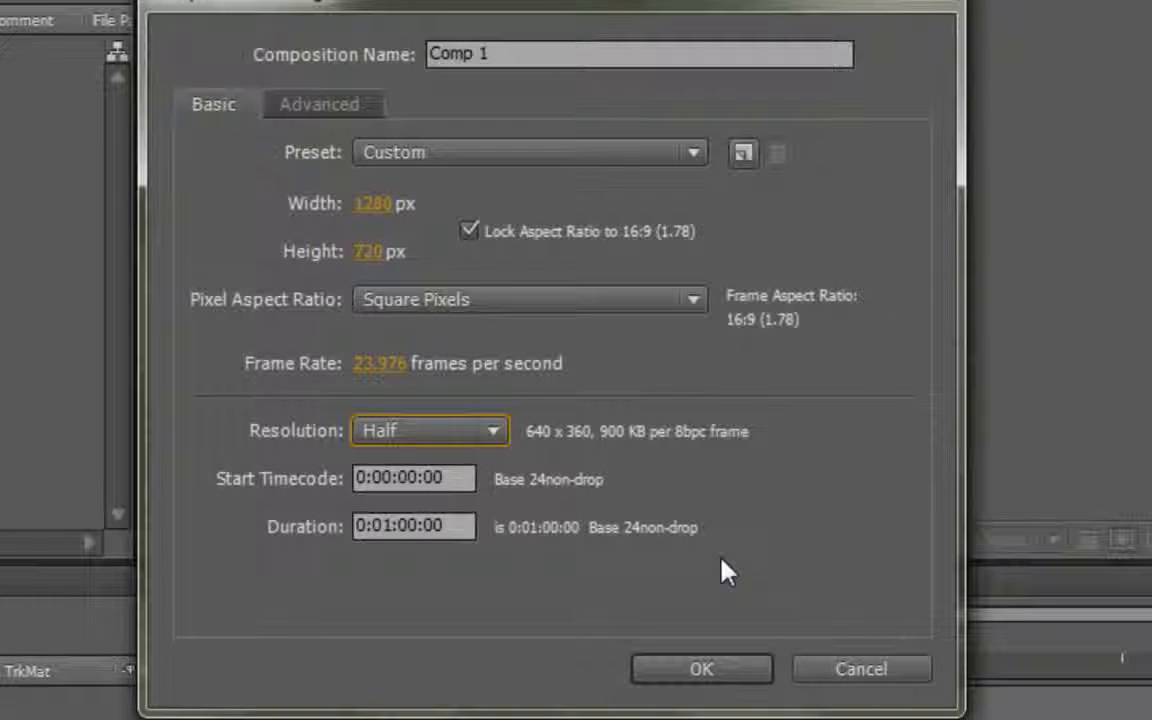
left_click(458, 434)
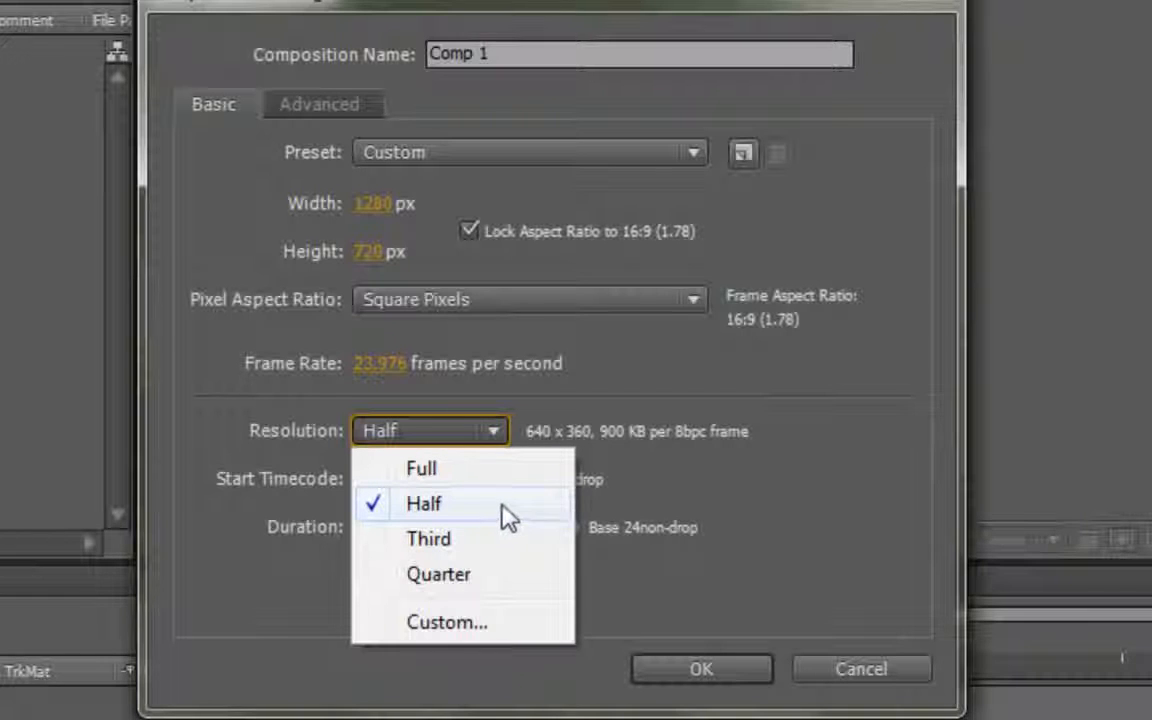
left_click(680, 517)
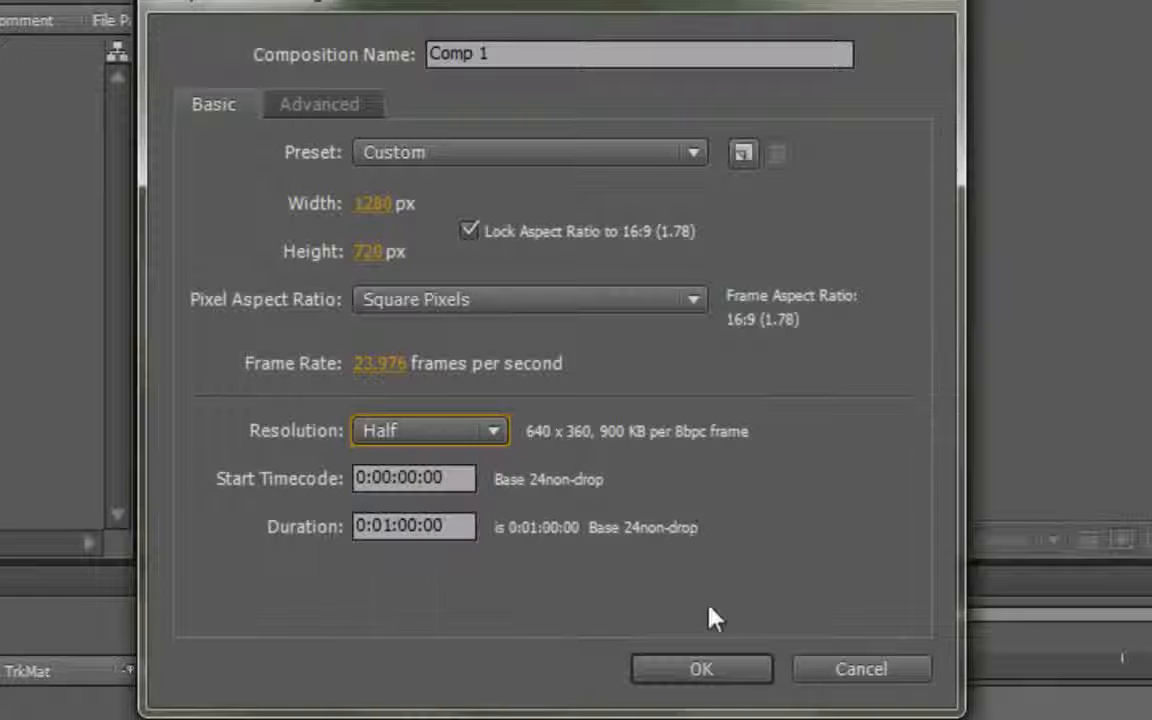
left_click(699, 679)
scroll(574, 346, "up", 2)
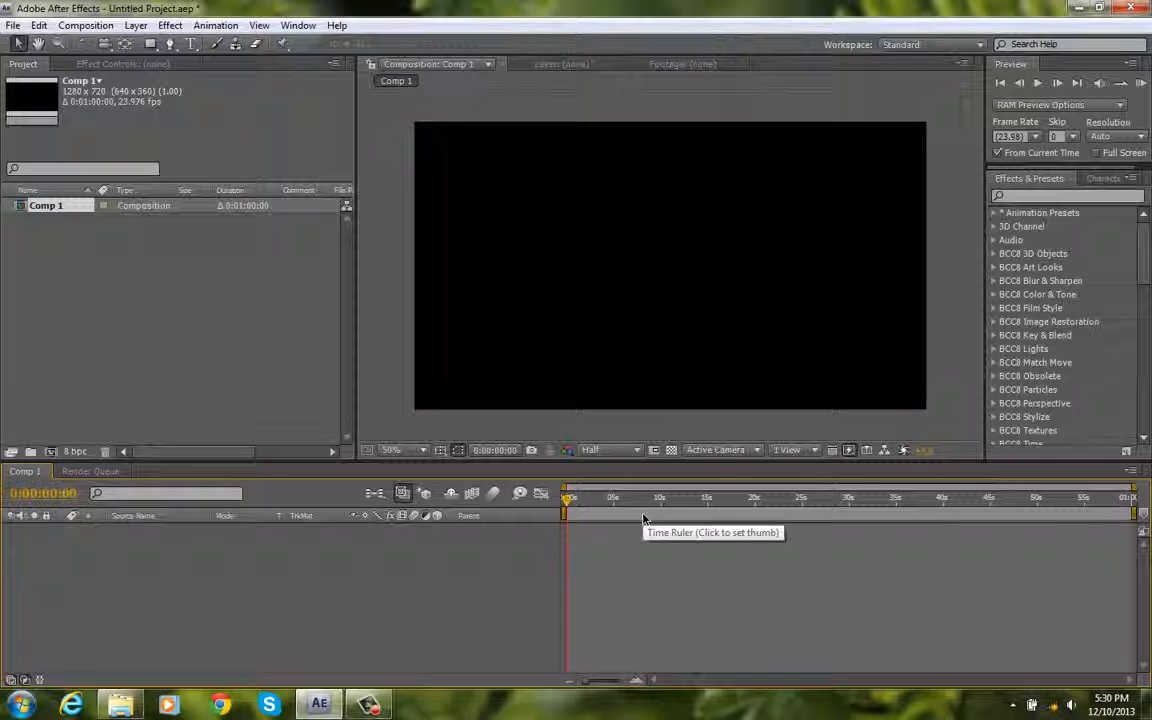
Add a new camera layer with the 35mm preset to the composition.
left_click(85, 25)
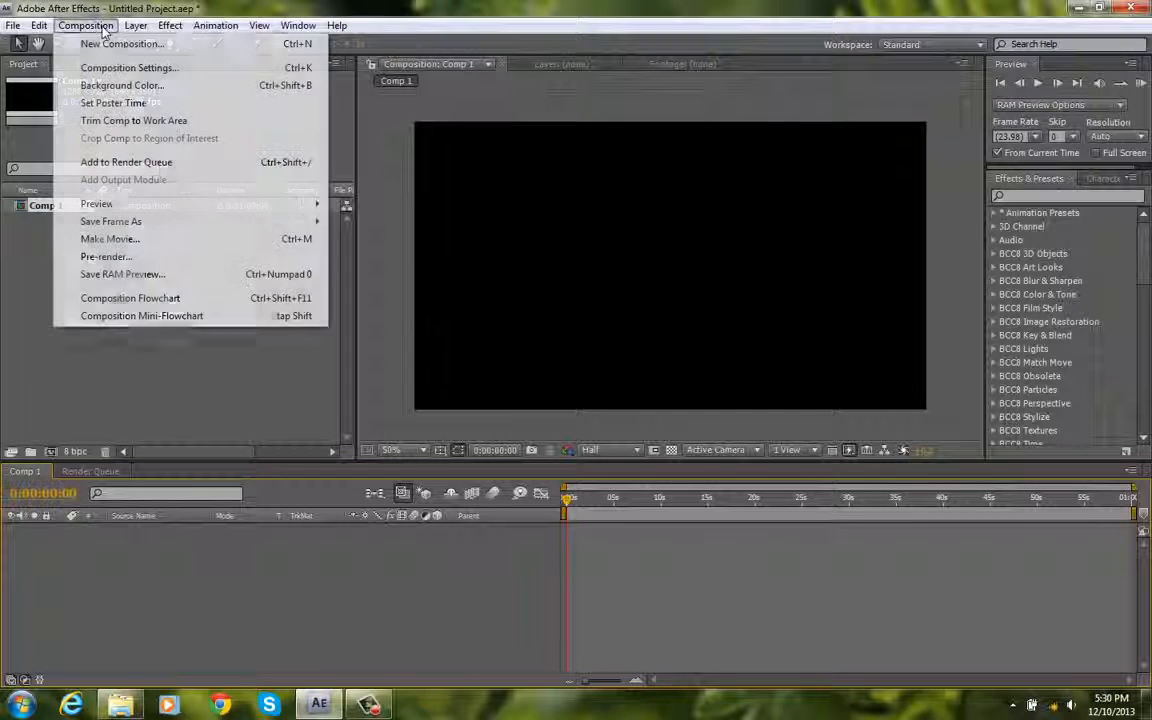
mouse_move(155, 44)
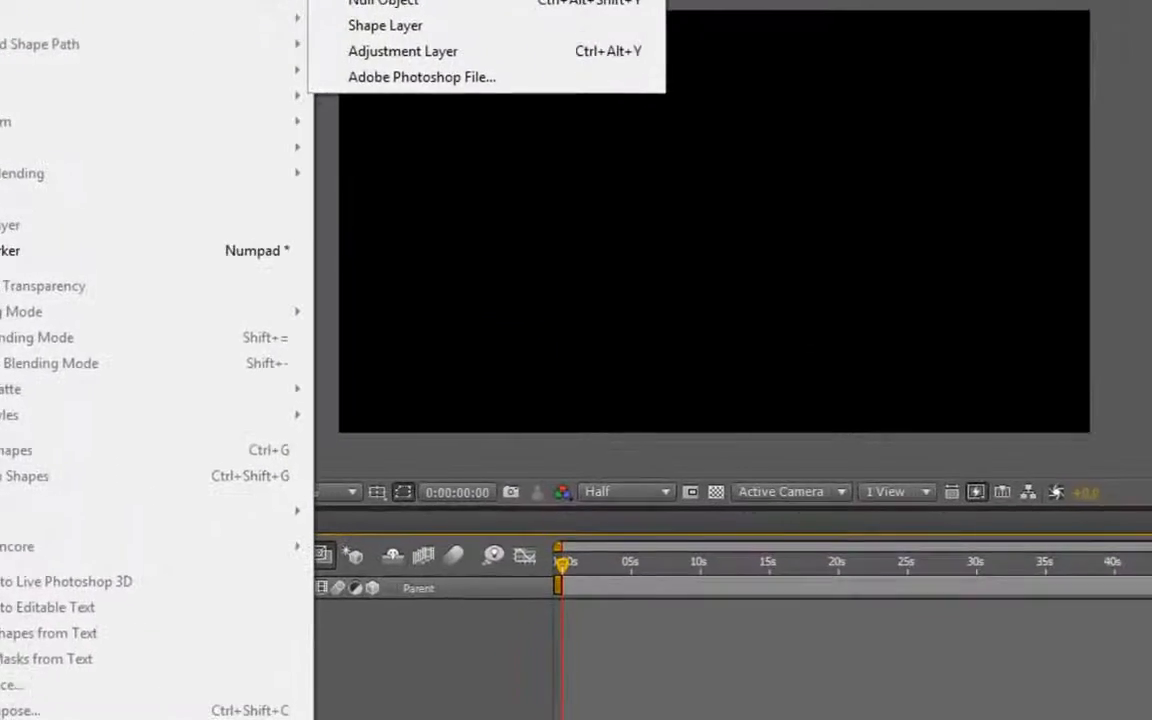
left_click(376, 0)
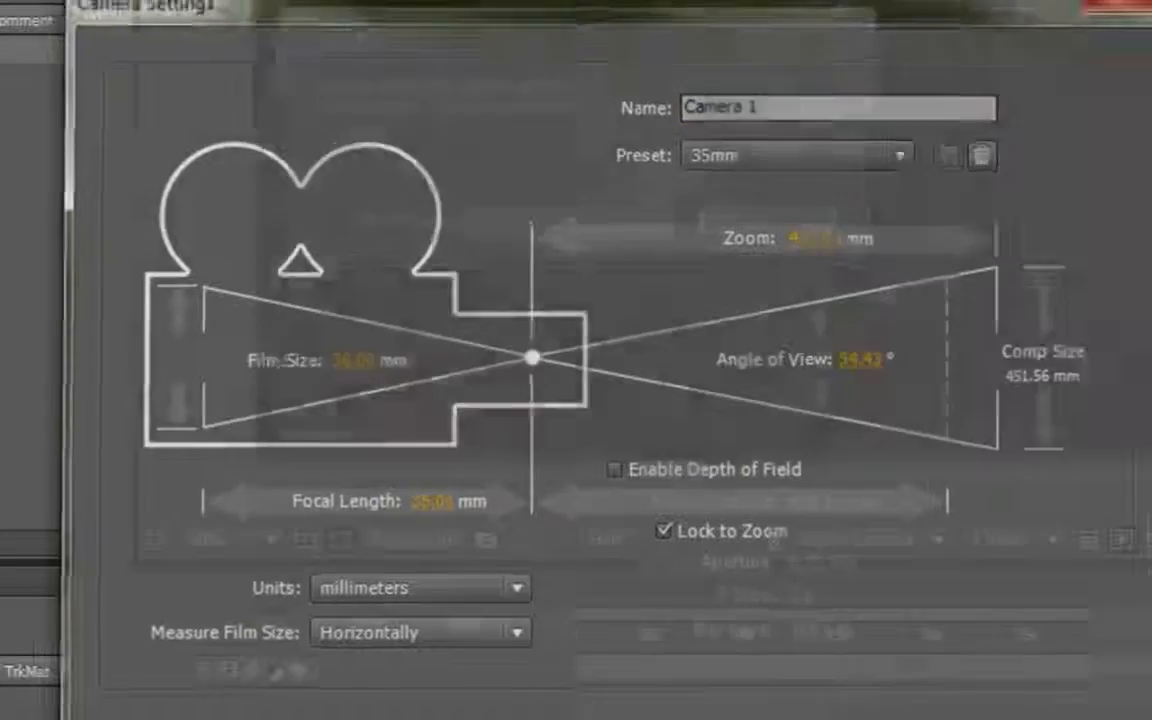
key("Return")
left_click(776, 232)
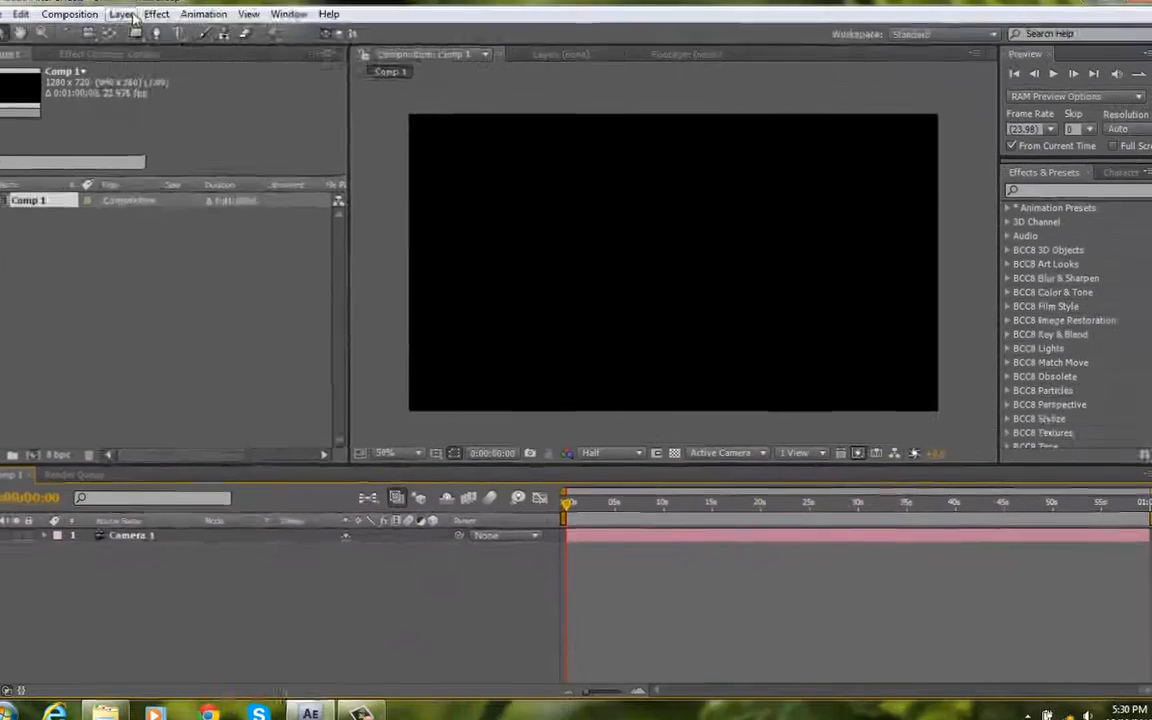
Add a 3D null object and parent the camera layer to it.
left_click(122, 14)
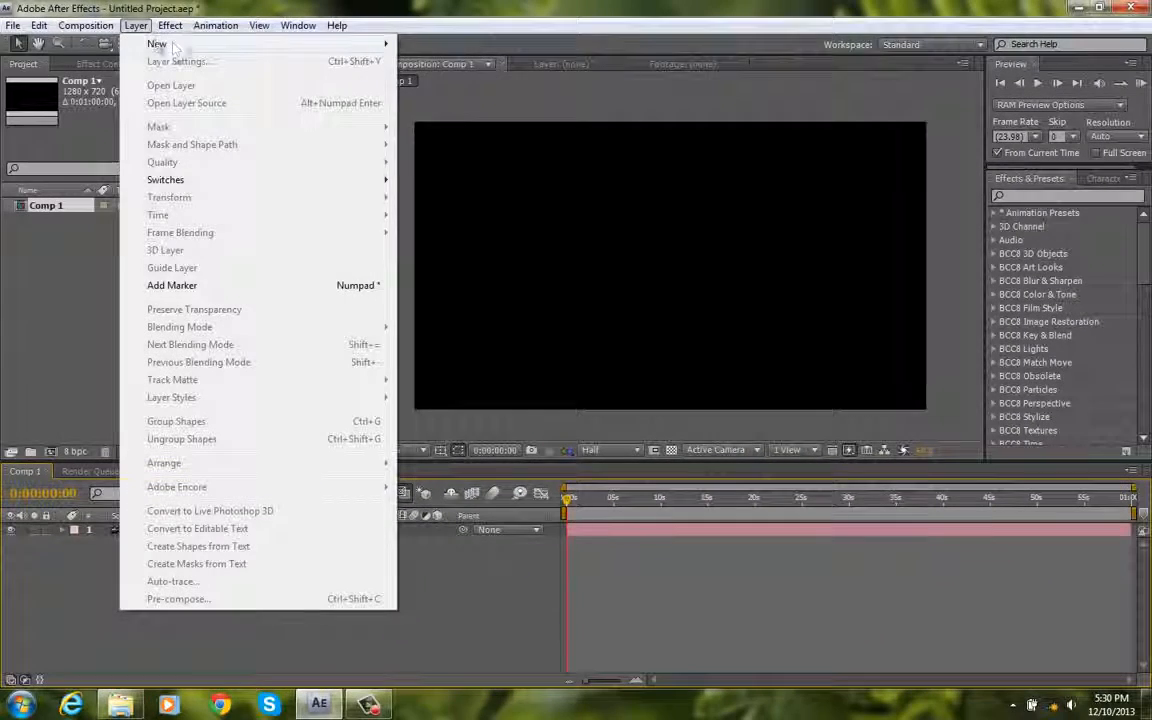
mouse_move(141, 28)
left_click(451, 102)
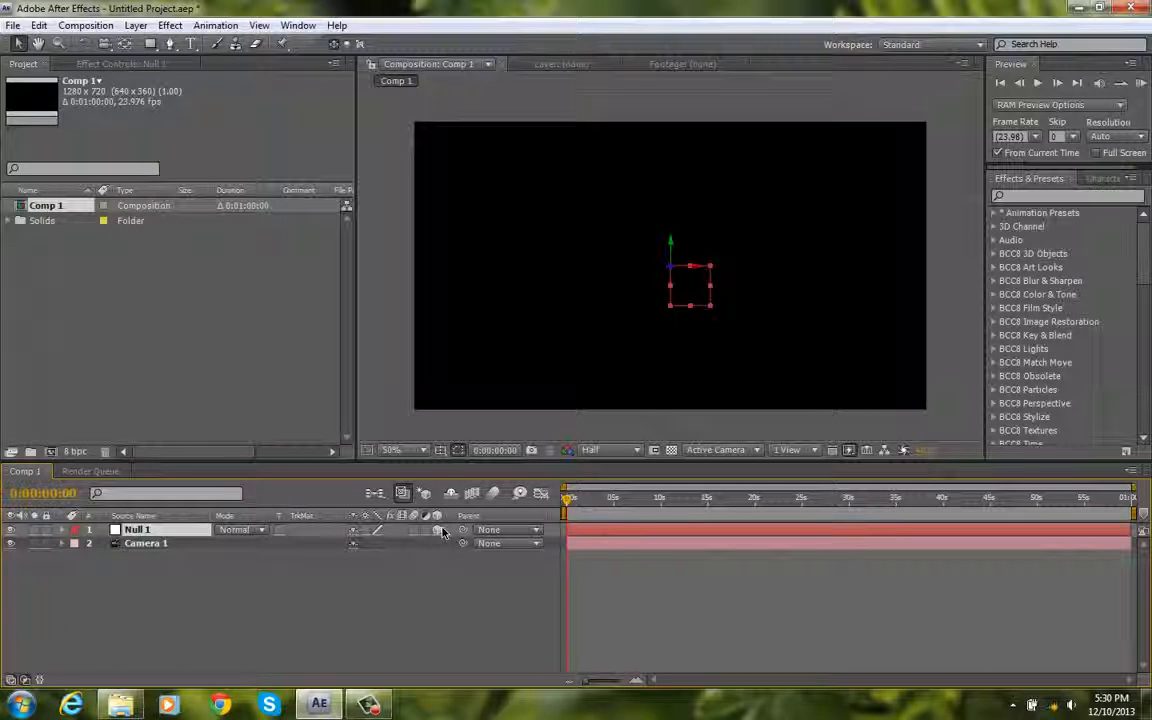
left_click_drag(463, 543, 135, 529)
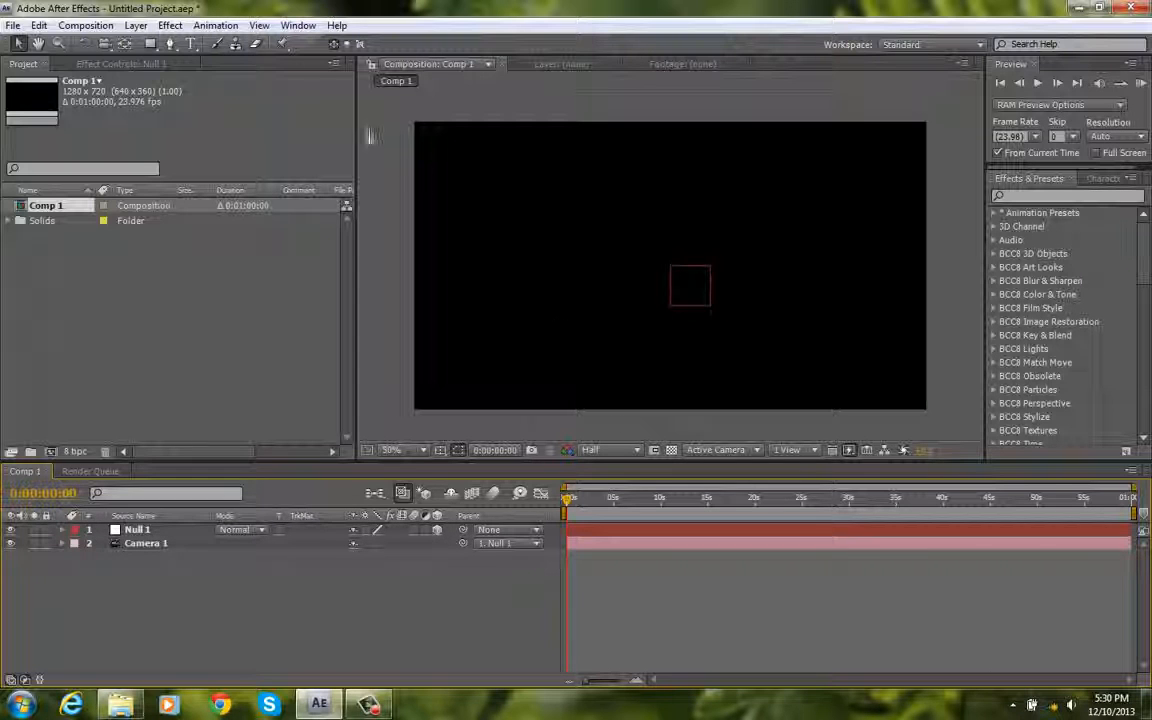
Add a royal blue solid layer at the full composition size.
left_click(135, 25)
mouse_move(175, 44)
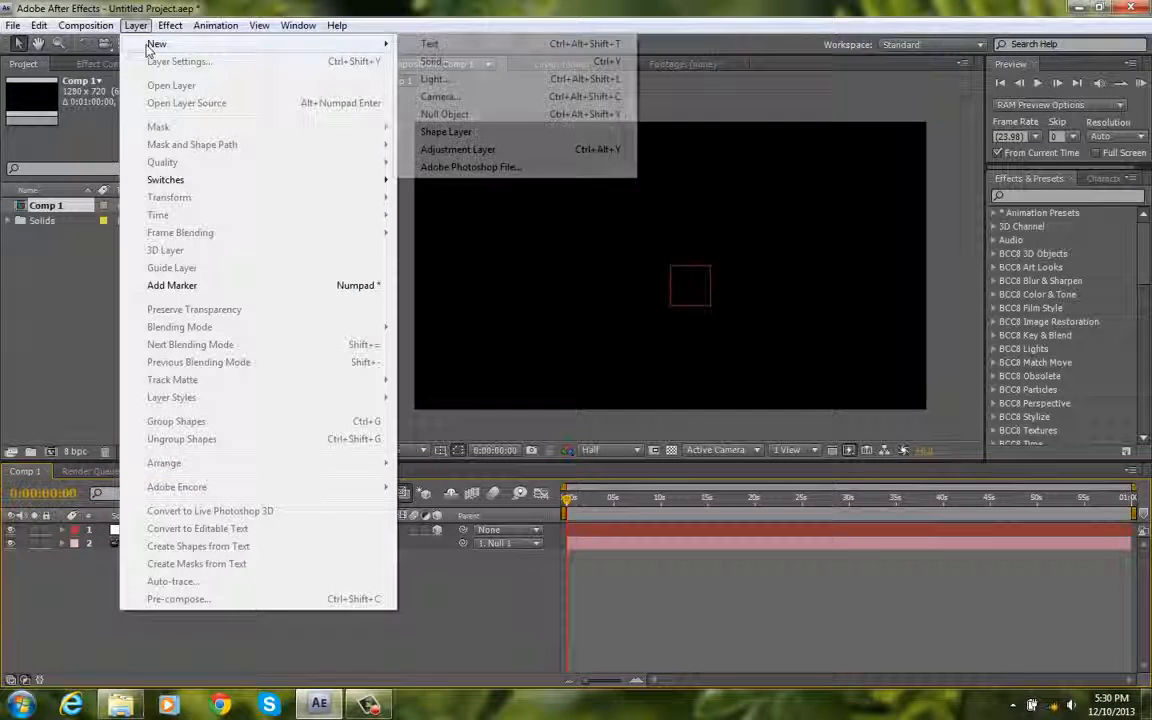
left_click(430, 62)
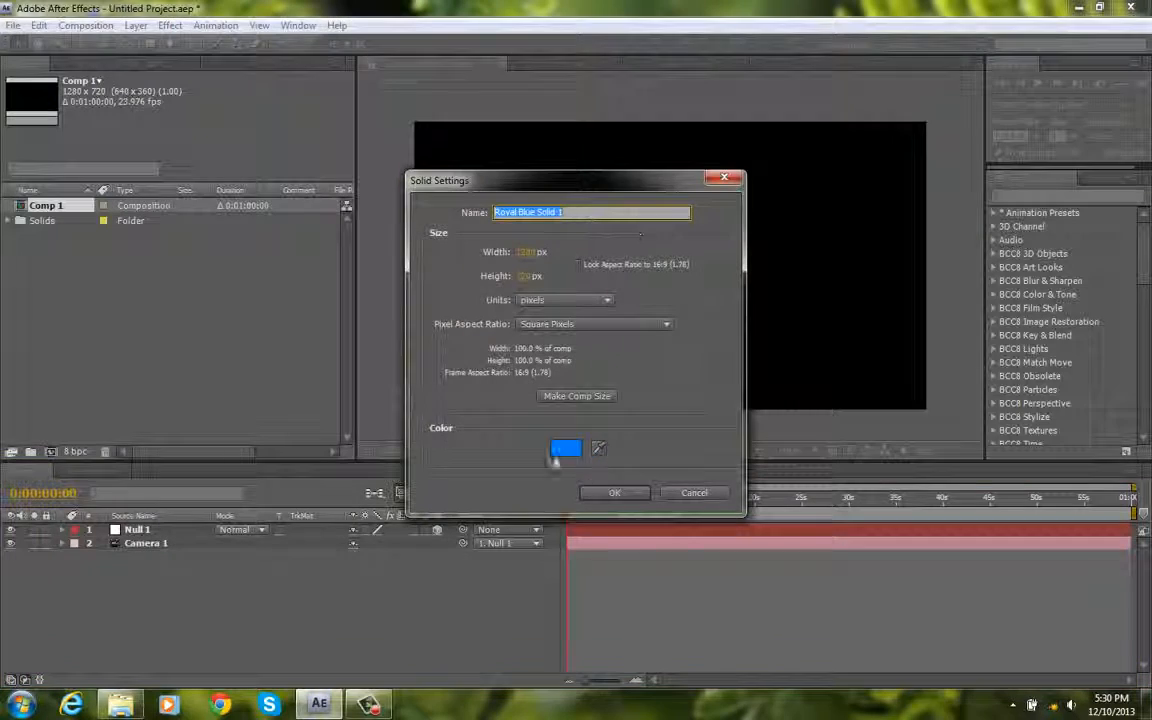
left_click(614, 492)
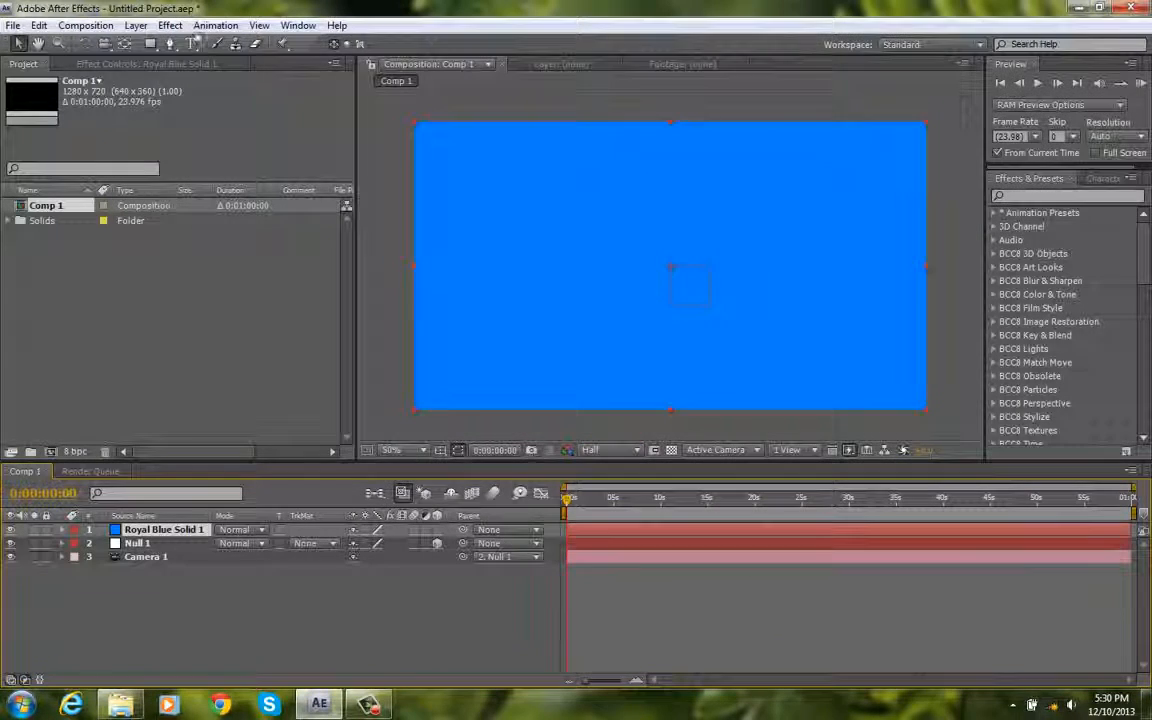
Add a second full-size solid layer with its color changed to red.
left_click(147, 27)
mouse_move(160, 44)
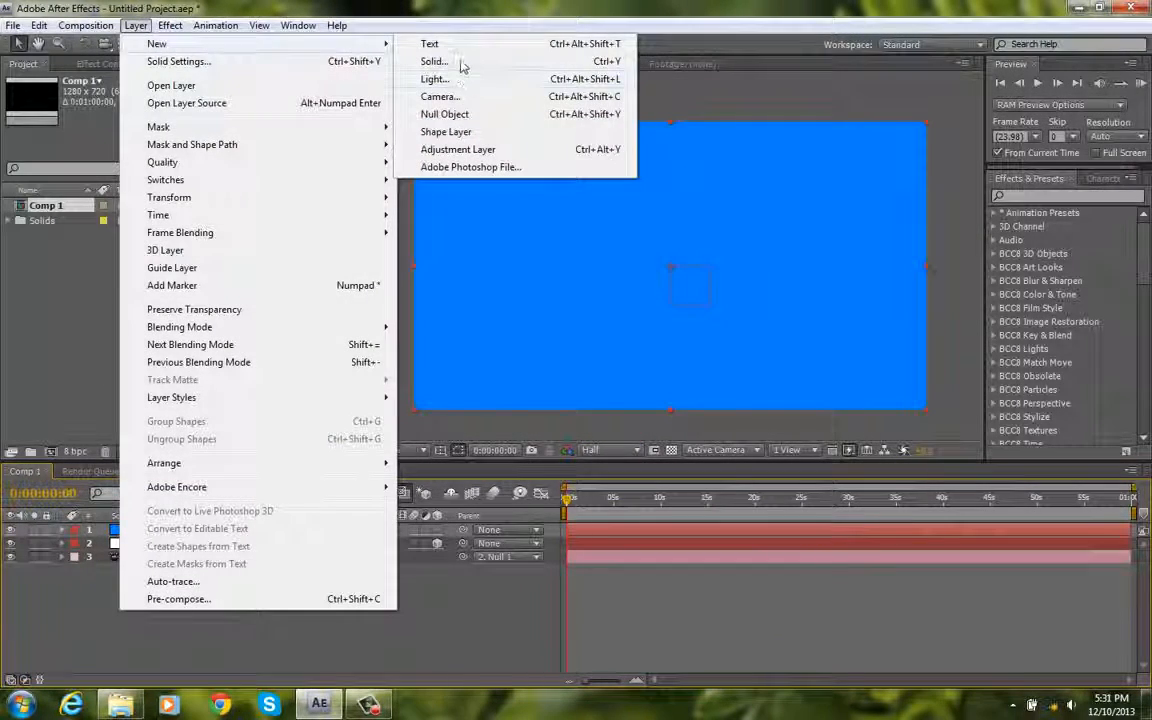
left_click(440, 62)
left_click(563, 447)
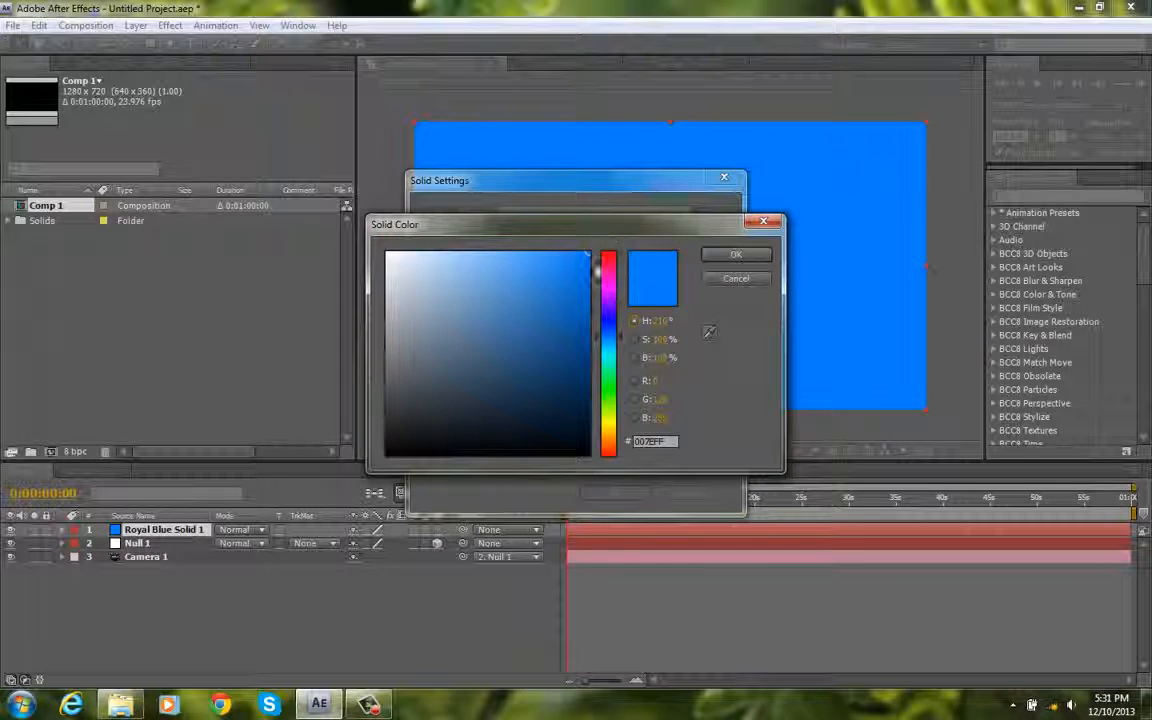
left_click_drag(607, 254, 604, 233)
left_click(736, 254)
left_click(614, 492)
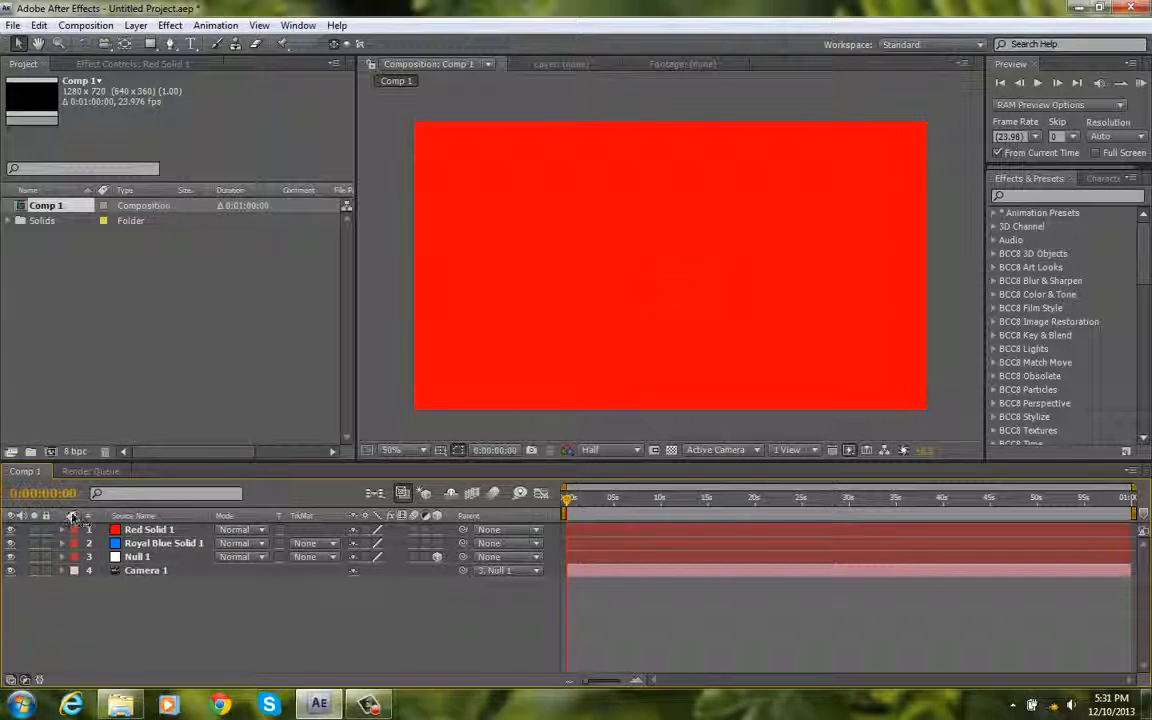
Move the red and blue solids below the camera layer and make both of them 3D layers.
left_click(150, 529)
left_click(160, 543, "shift")
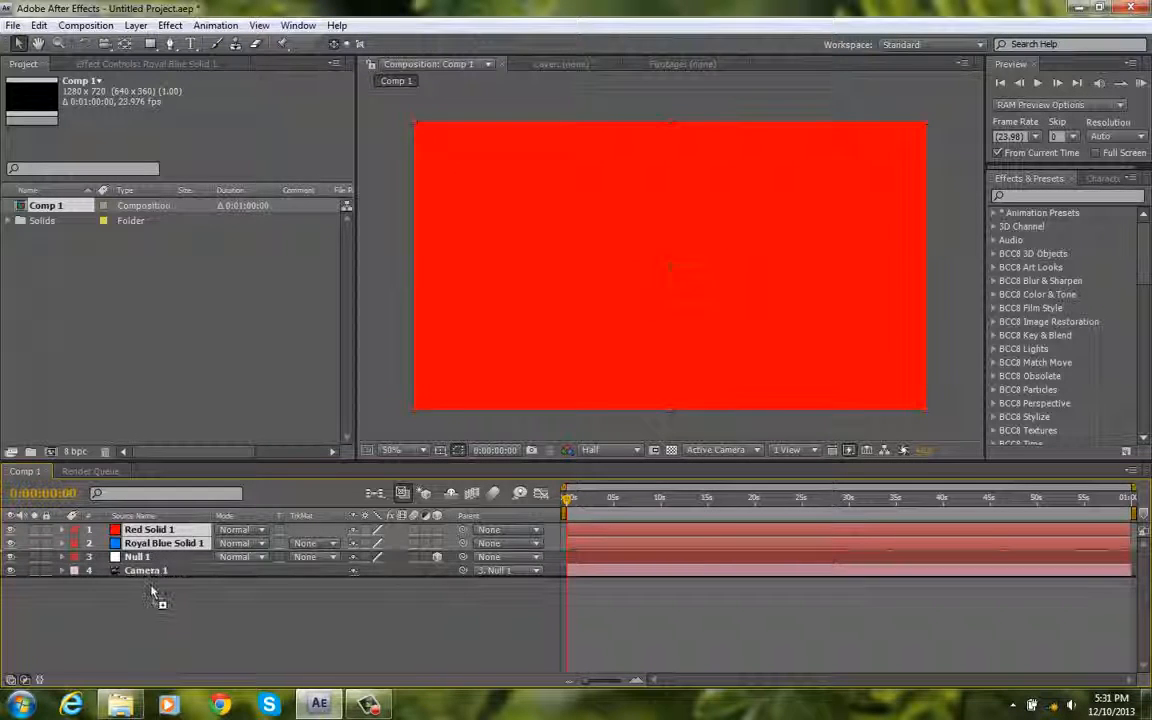
left_click_drag(152, 592, 155, 588)
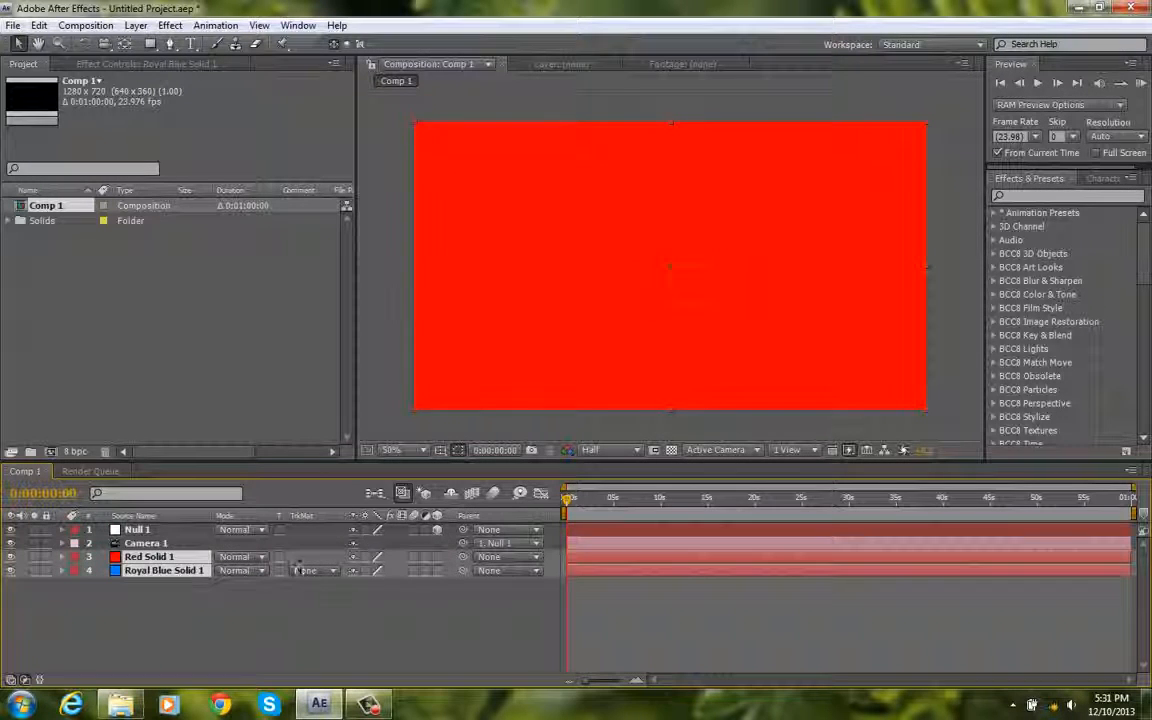
left_click(438, 570)
Add a full-size rectangular mask to the red solid with the Rectangle tool.
left_click(150, 557)
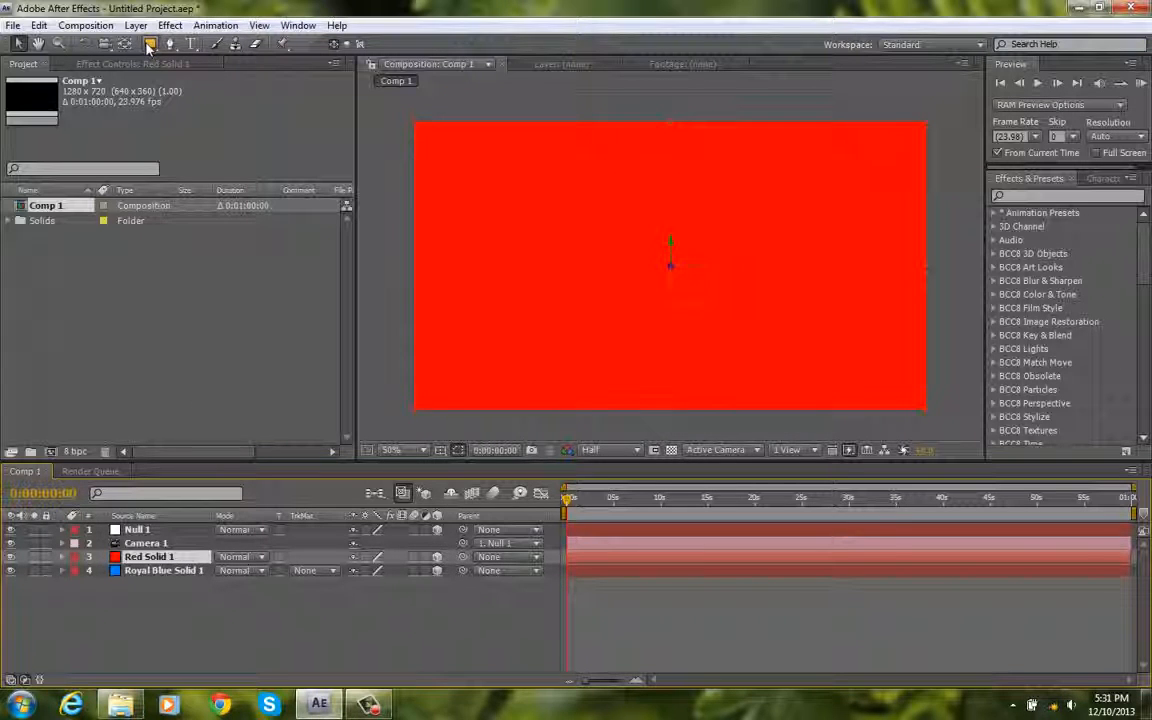
key("q")
key("q")
key("q")
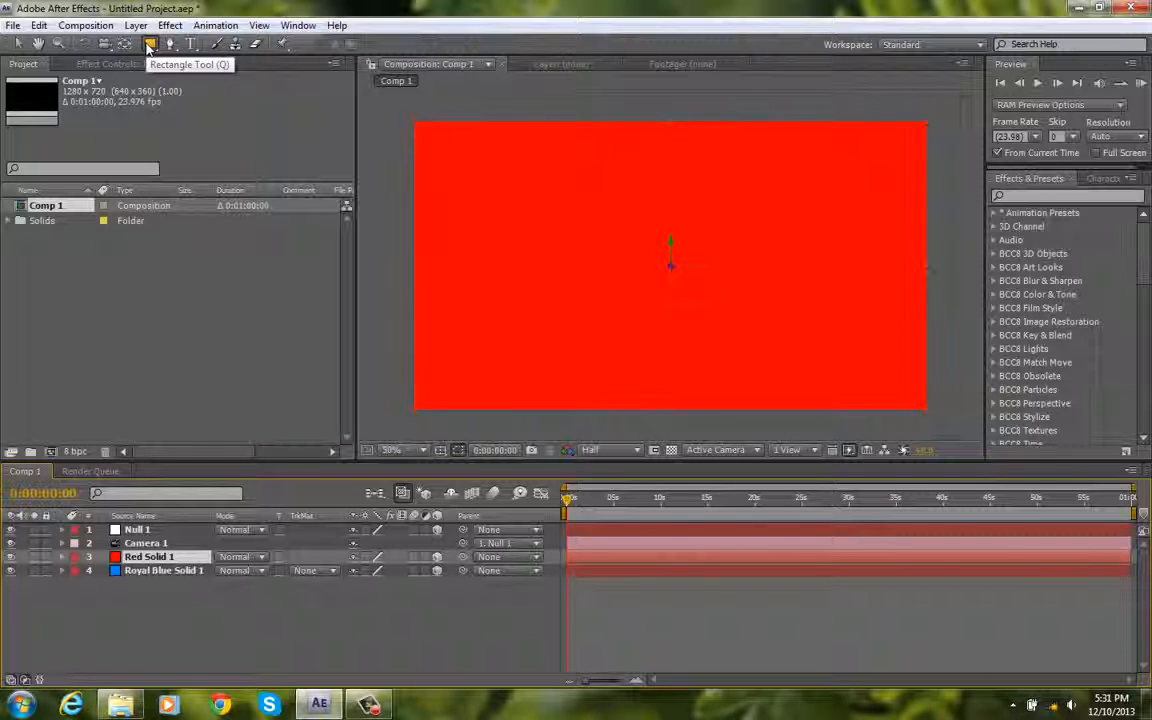
key("q")
key("q")
key("q")
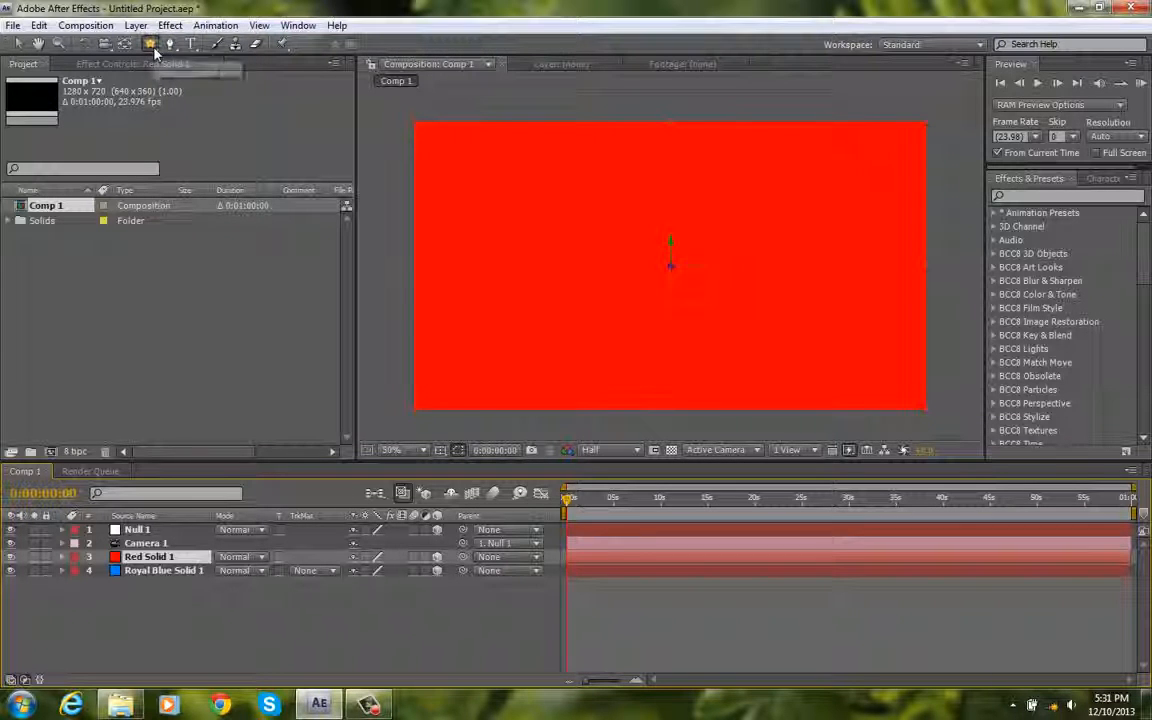
double_click(153, 50)
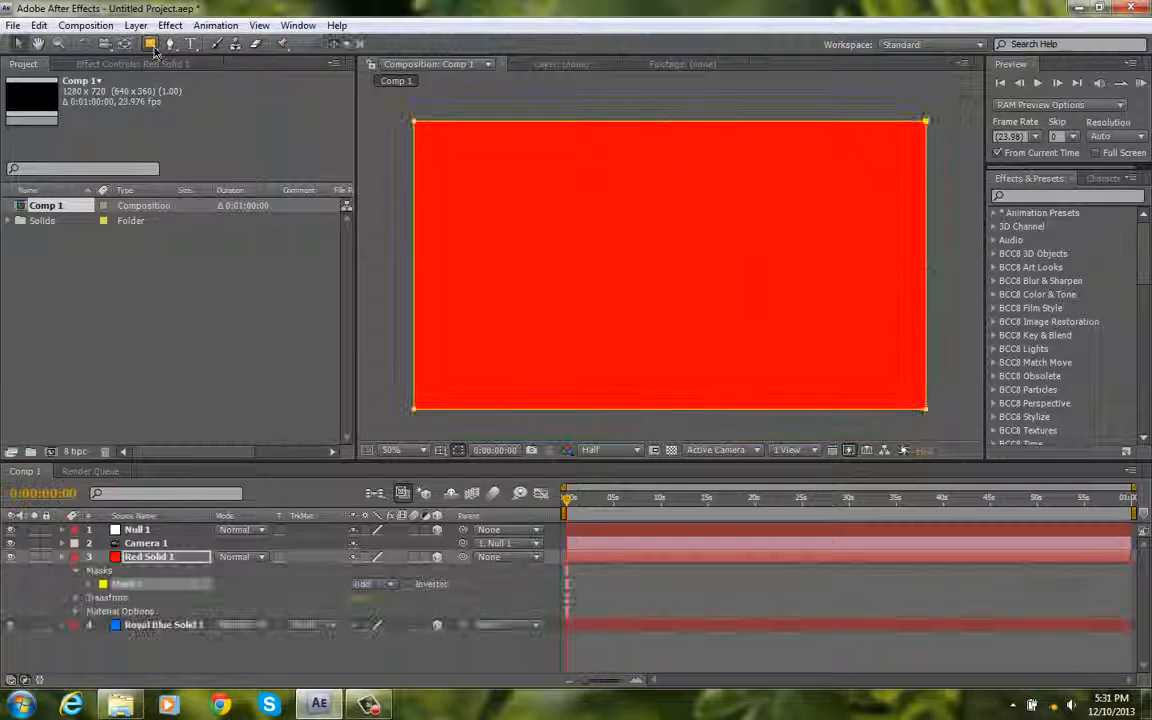
Shrink the red solid's mask to a nearly square box in the center of the frame.
key("v")
left_click_drag(928, 121, 836, 114)
left_click_drag(835, 172, 729, 297)
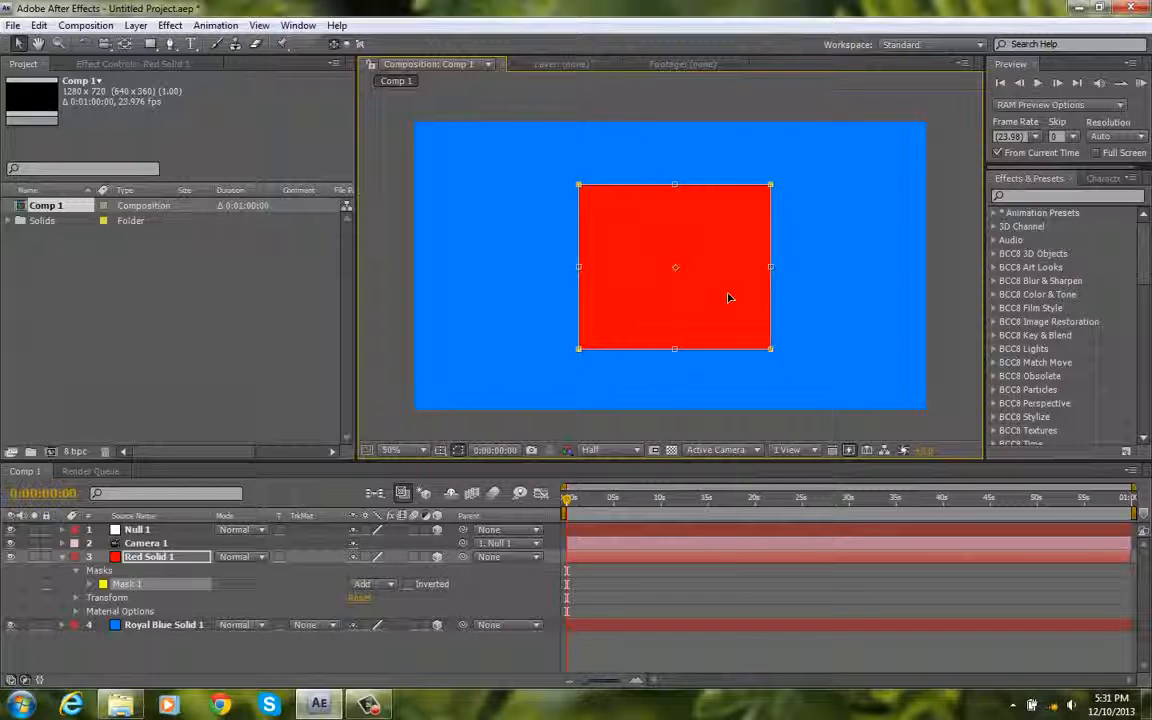
left_click(674, 596)
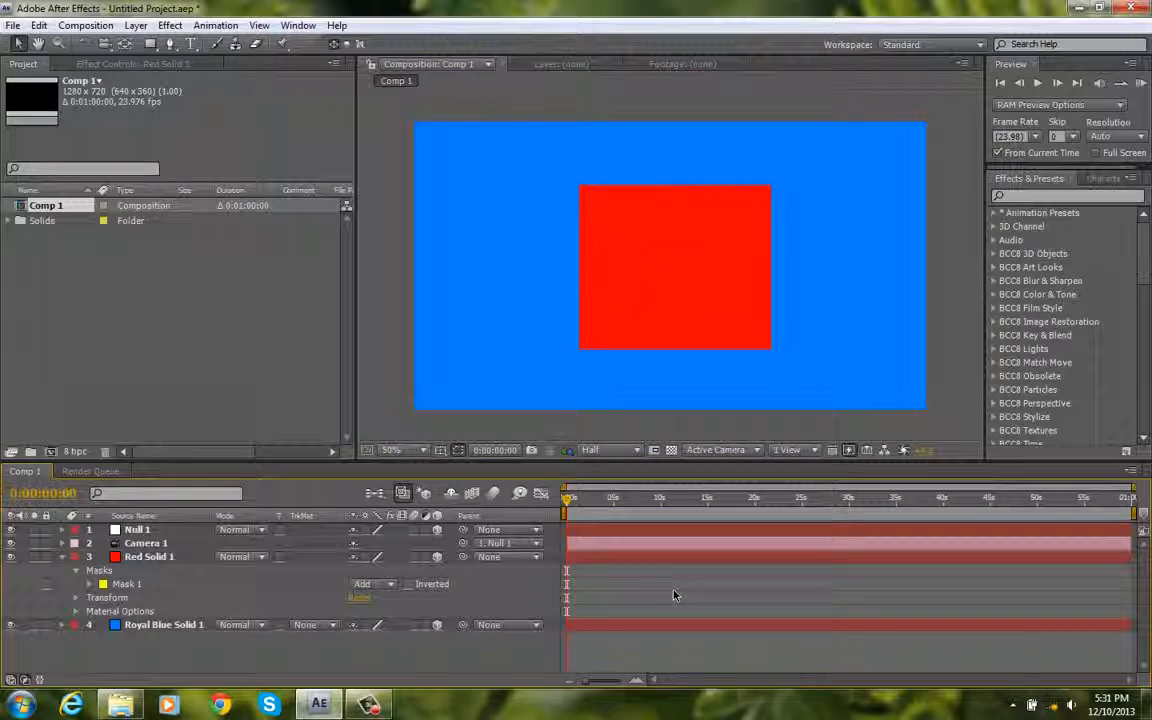
Copy the red solid's mask onto the royal blue solid.
left_click(120, 584)
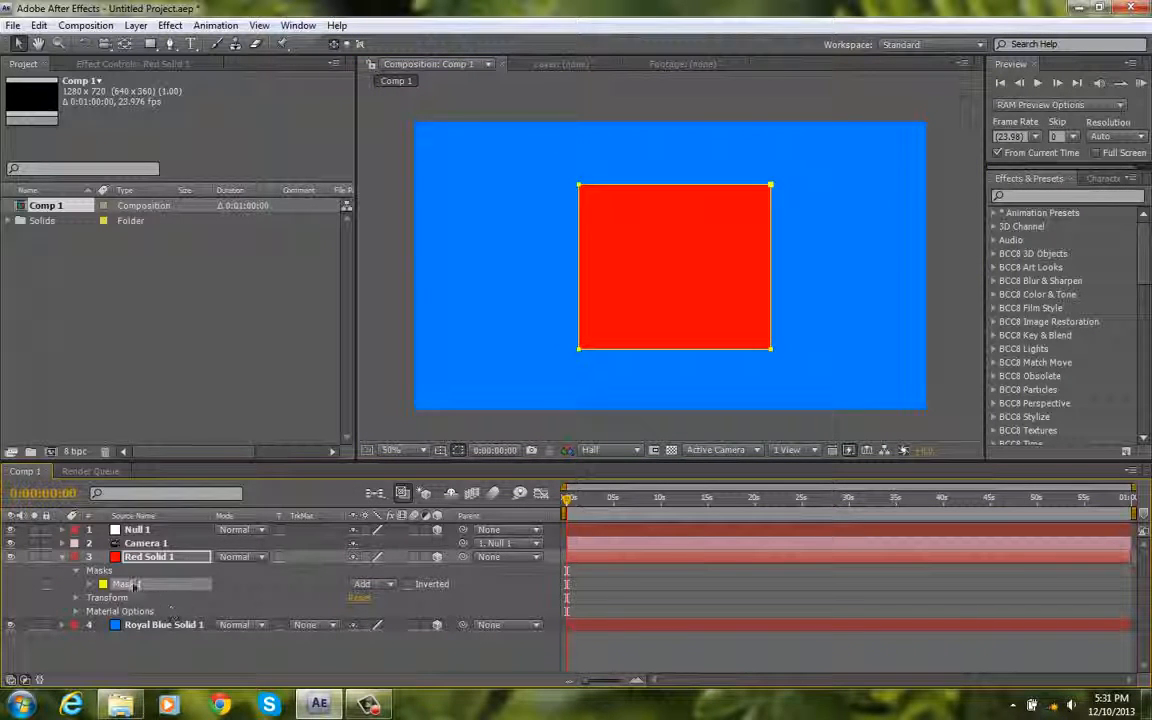
left_click(63, 557)
left_click(63, 557)
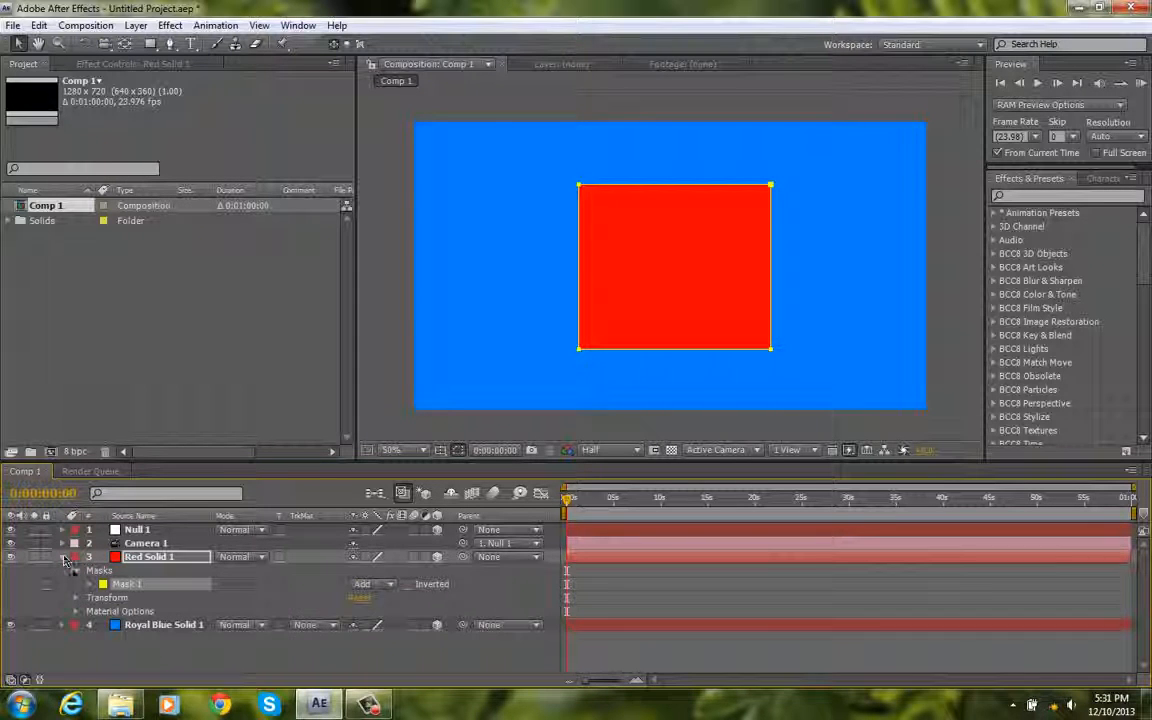
left_click(182, 626)
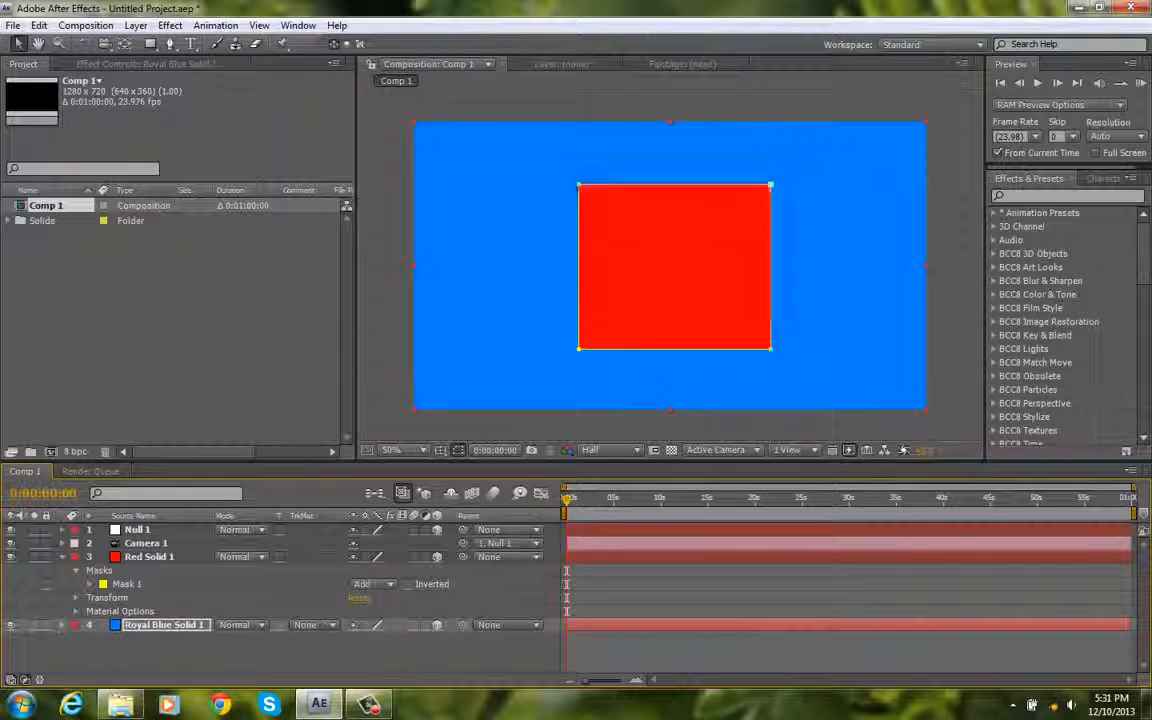
left_click_drag(572, 626, 576, 635)
left_click(640, 651)
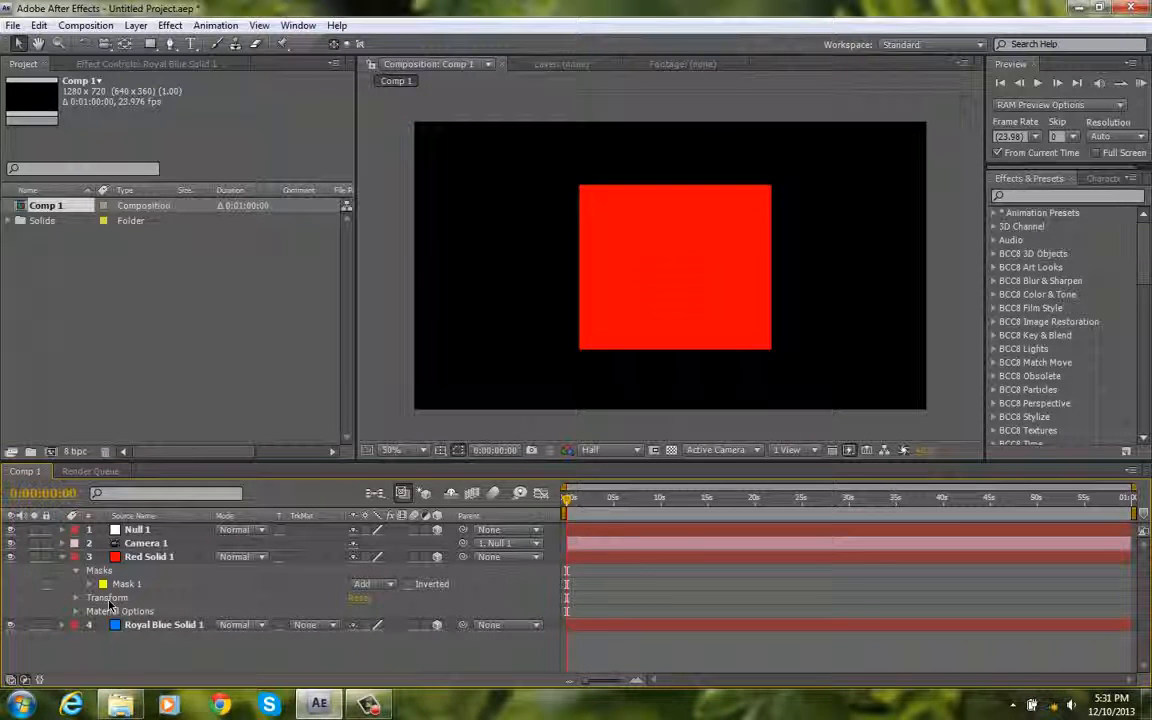
Duplicate the masked red solid and the masked royal blue solid once each.
left_click(62, 557)
left_click(146, 558)
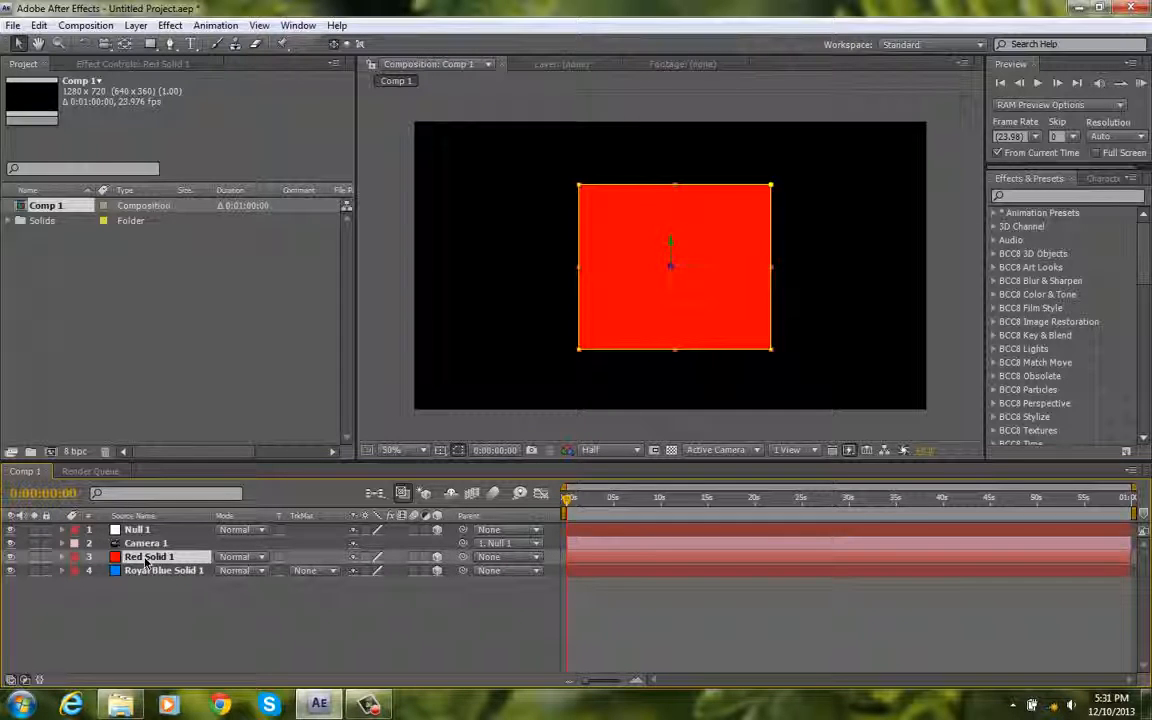
key("ctrl+d")
left_click(155, 584)
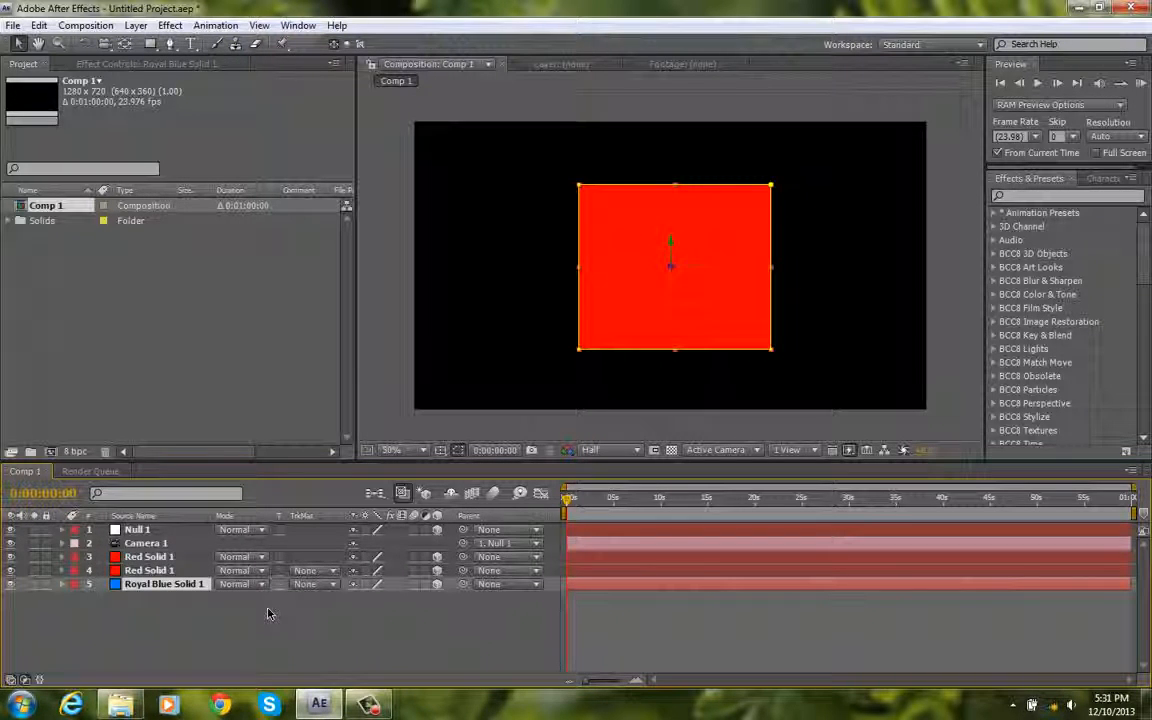
key("ctrl+d")
left_click(694, 625)
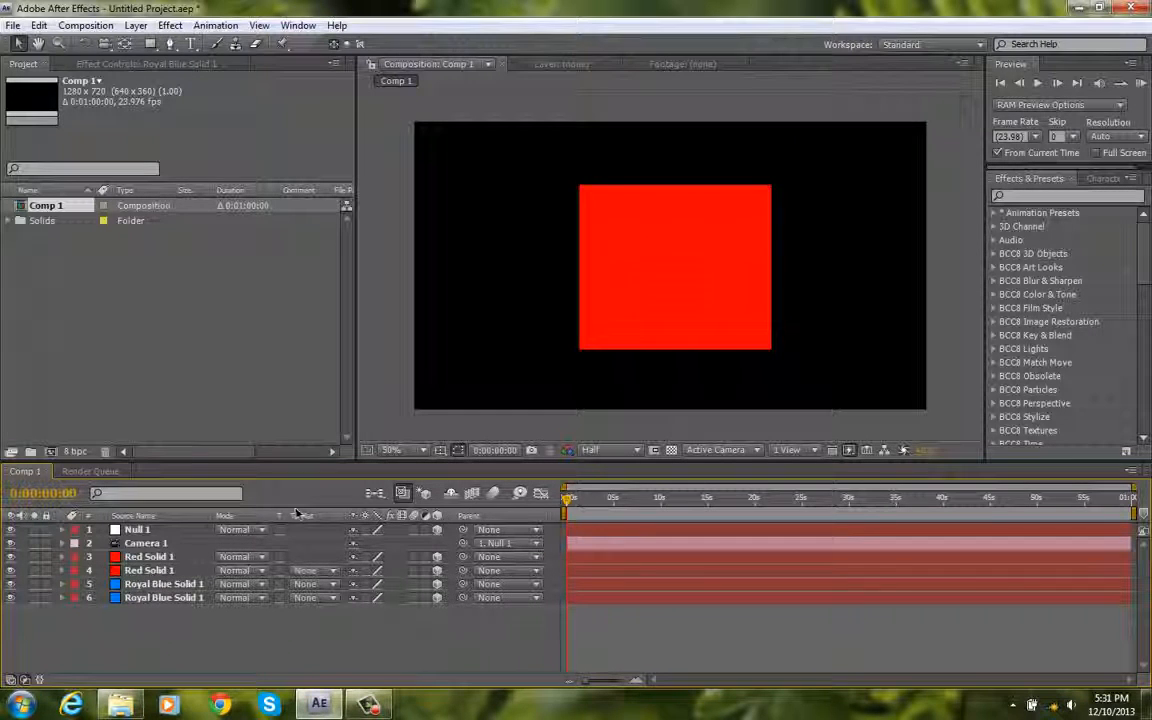
Try shifting Null 1 sideways along its X position, and undo the move.
left_click(62, 530)
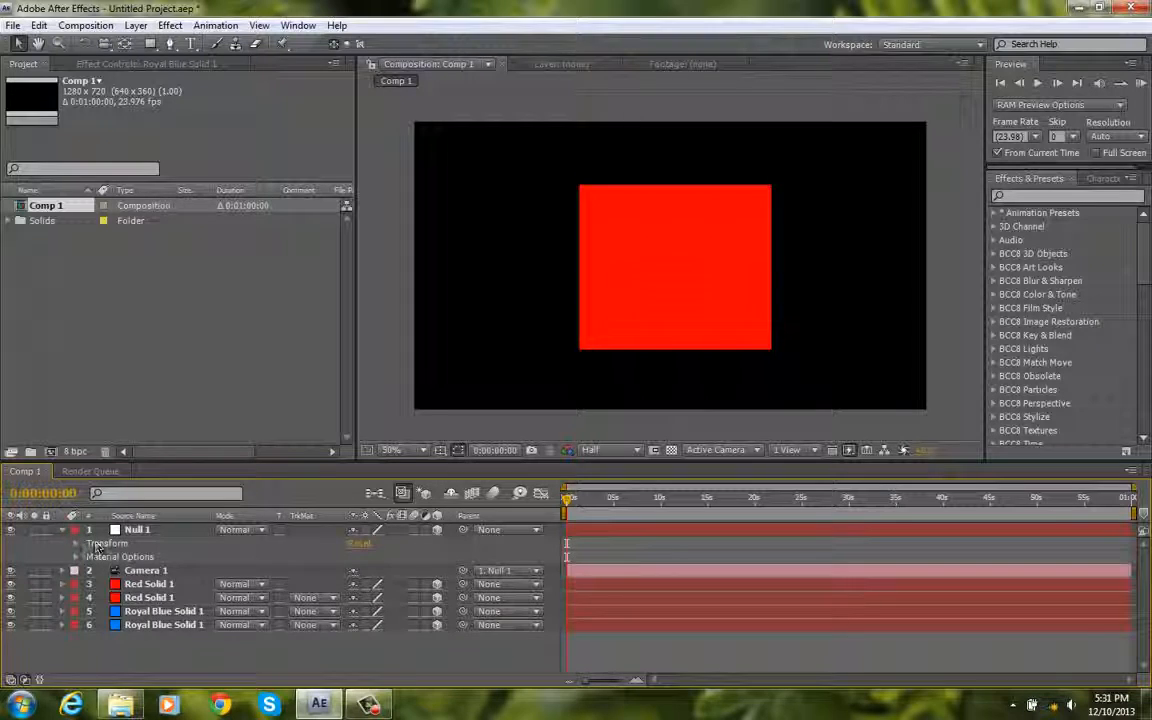
left_click(76, 544)
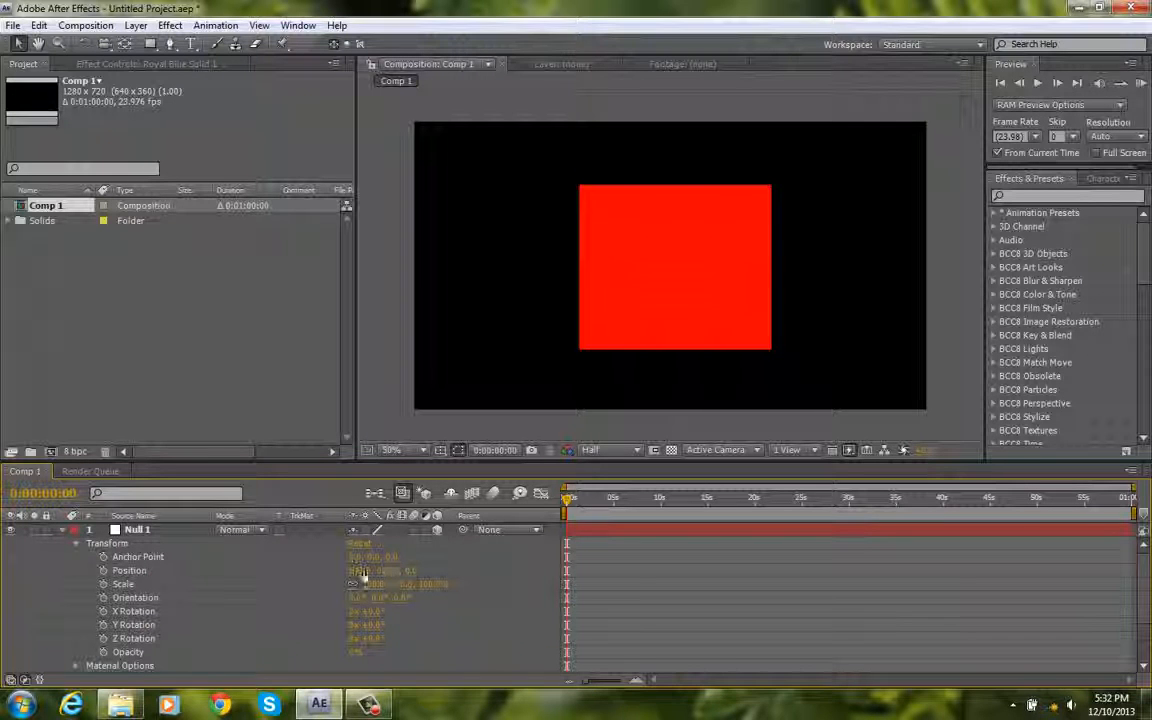
left_click_drag(365, 572, 300, 612)
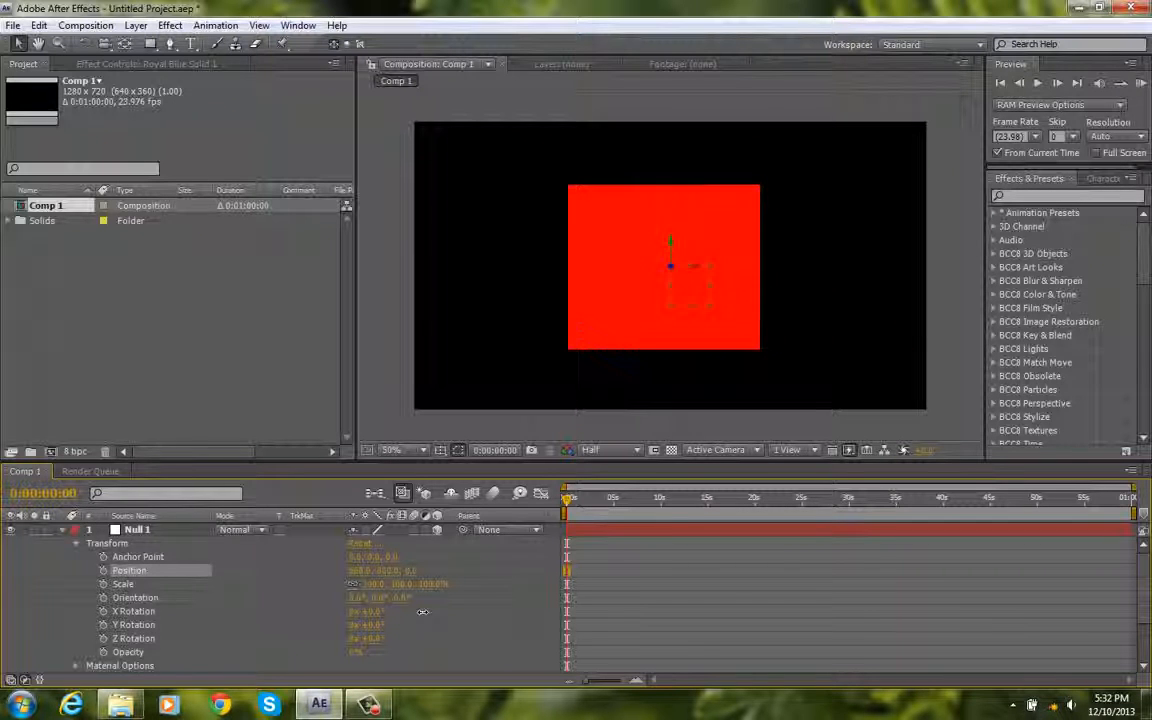
key("ctrl+z")
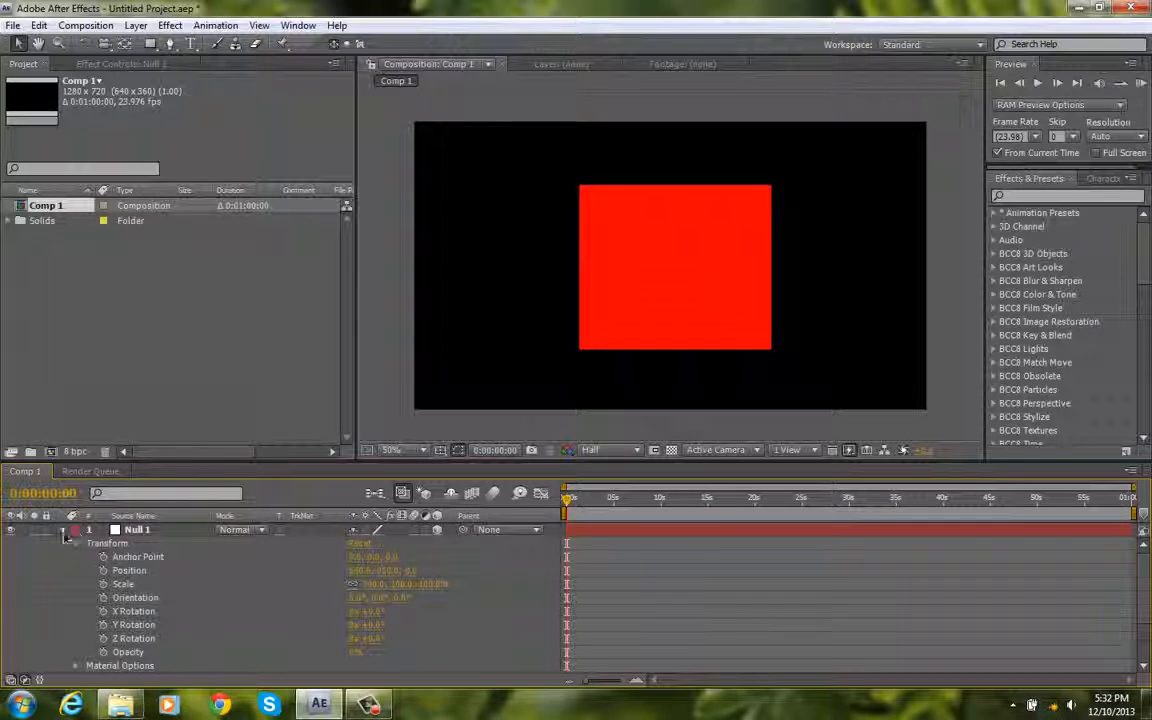
left_click(62, 531)
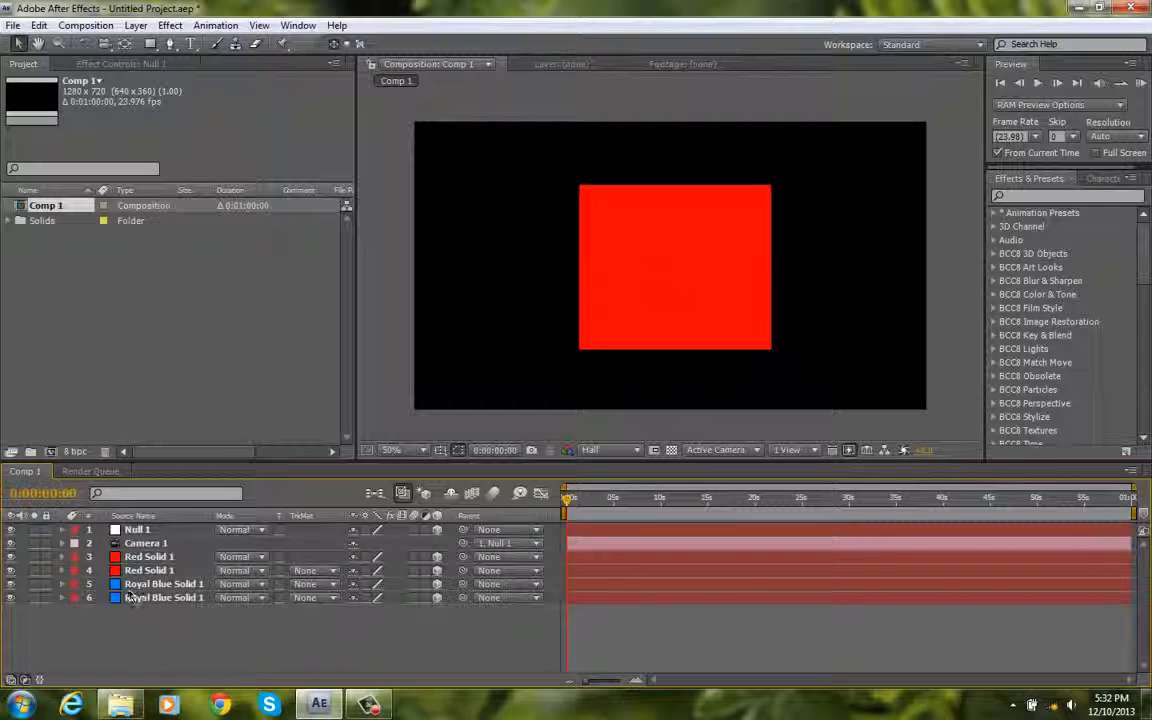
Examine the transform properties of the selected red and royal blue solids.
left_click(148, 556)
left_click(160, 597, "shift")
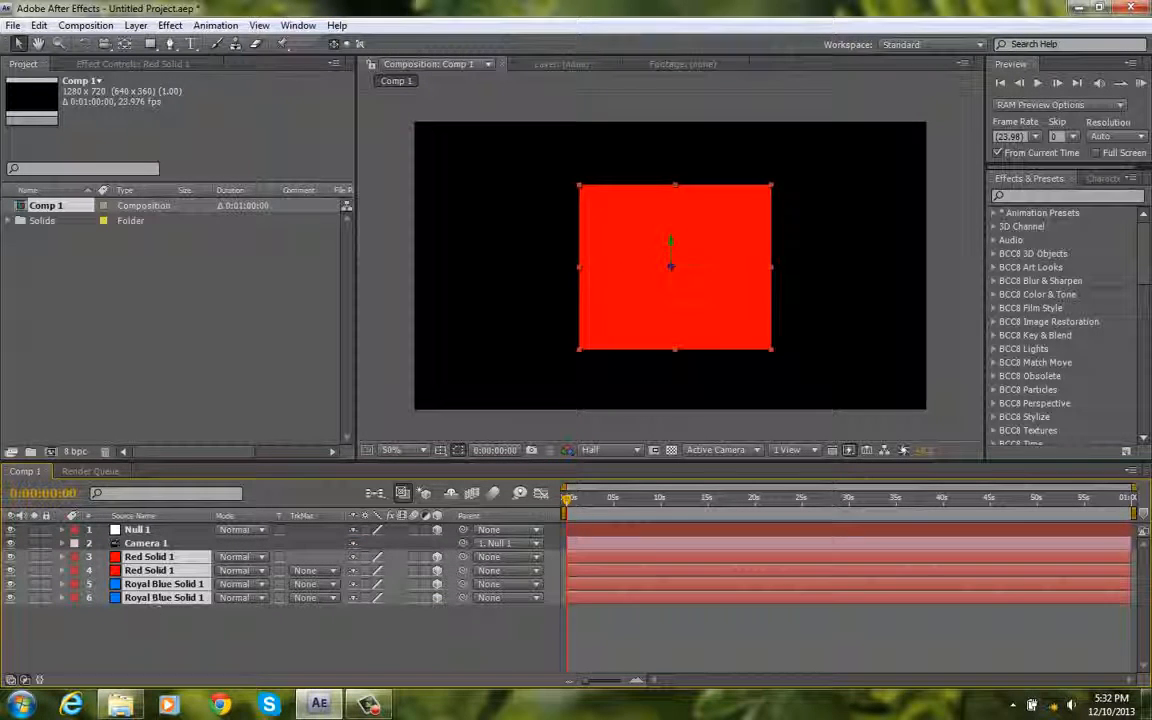
left_click(62, 557)
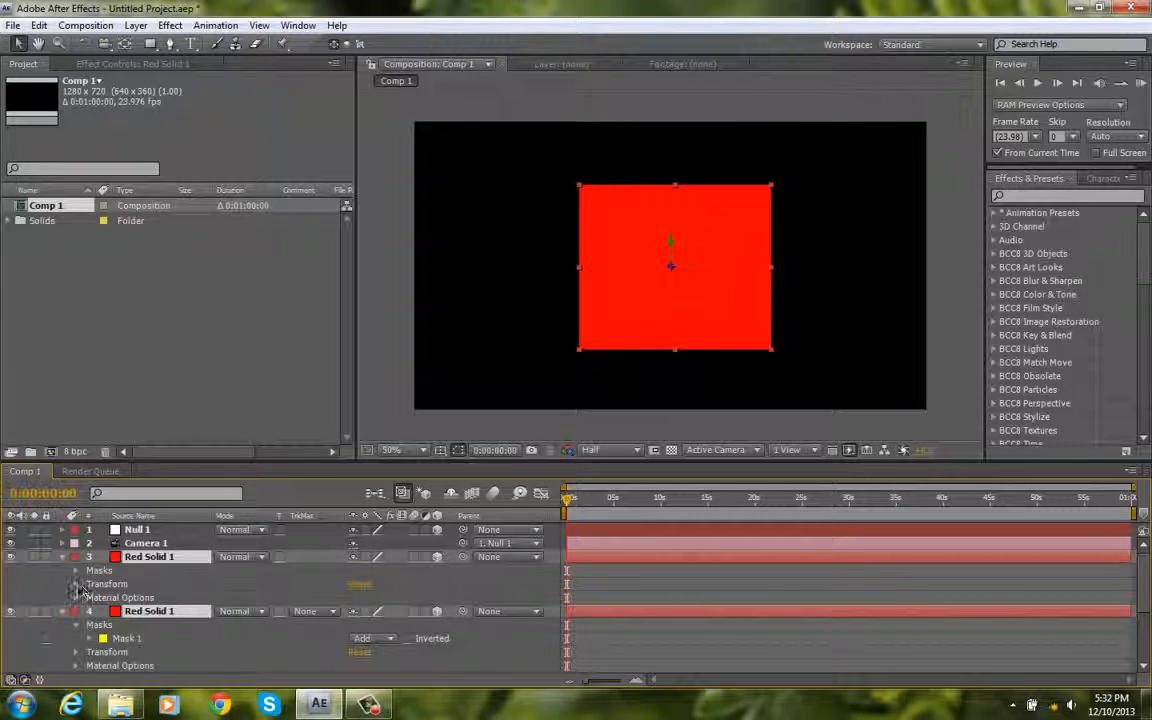
scroll(113, 595, "down", 1)
scroll(265, 535, "down", 1)
scroll(326, 515, "up", 1)
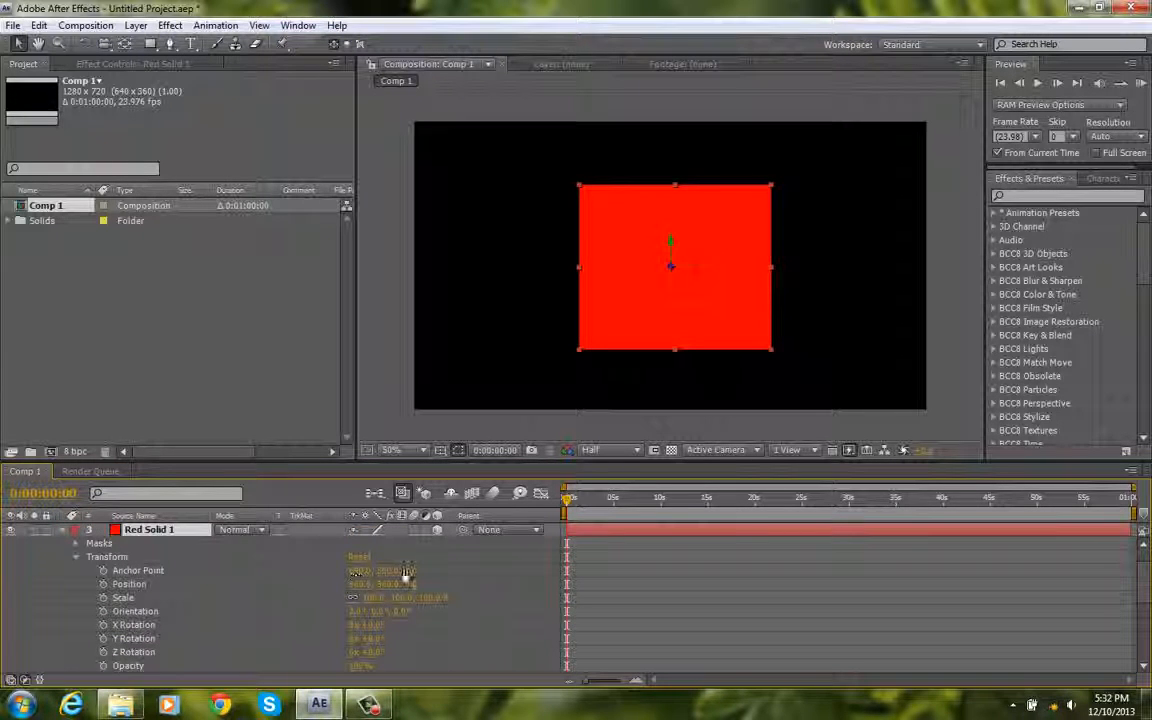
scroll(50, 540, "up", 1)
left_click(62, 557)
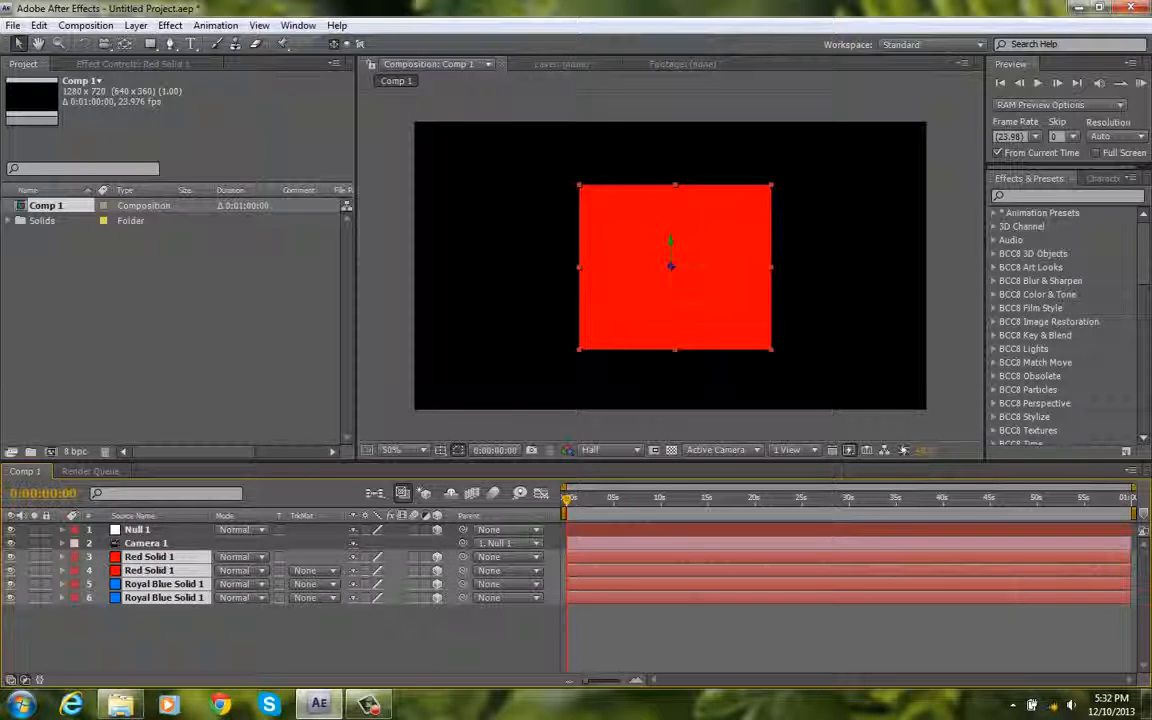
left_click(500, 615)
Try pushing the upper royal blue solid back in depth and shifting Null 1 sideways, and undo both changes.
left_click(160, 584)
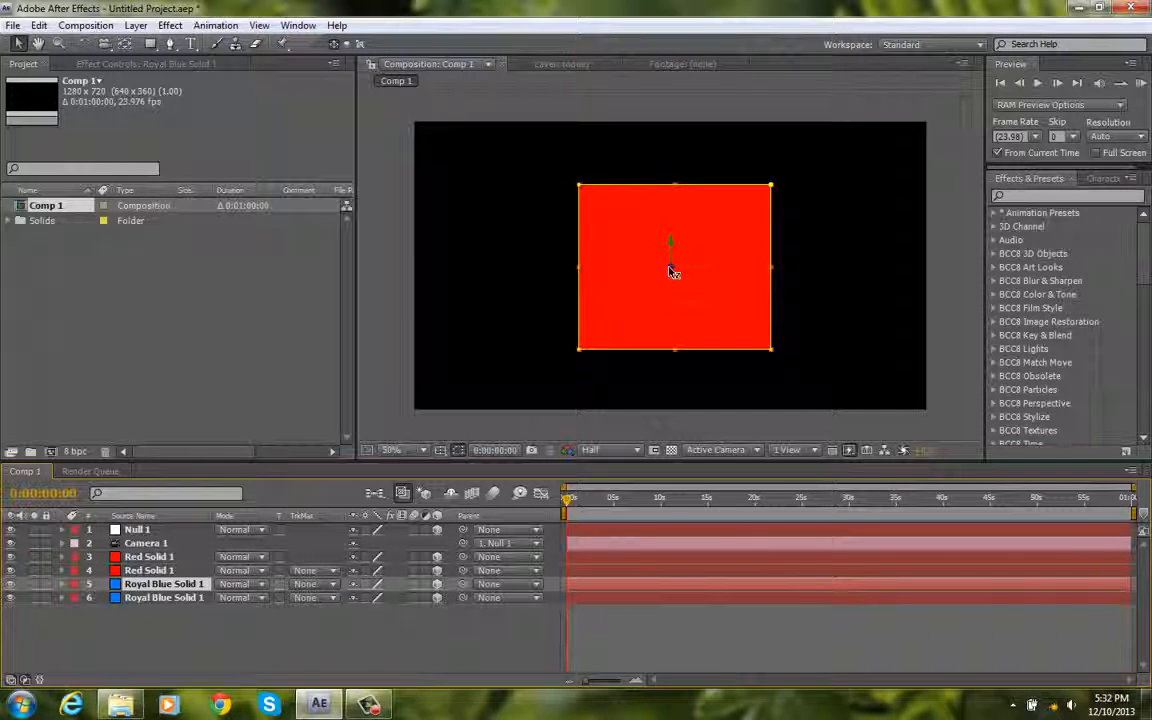
left_click_drag(672, 270, 674, 324)
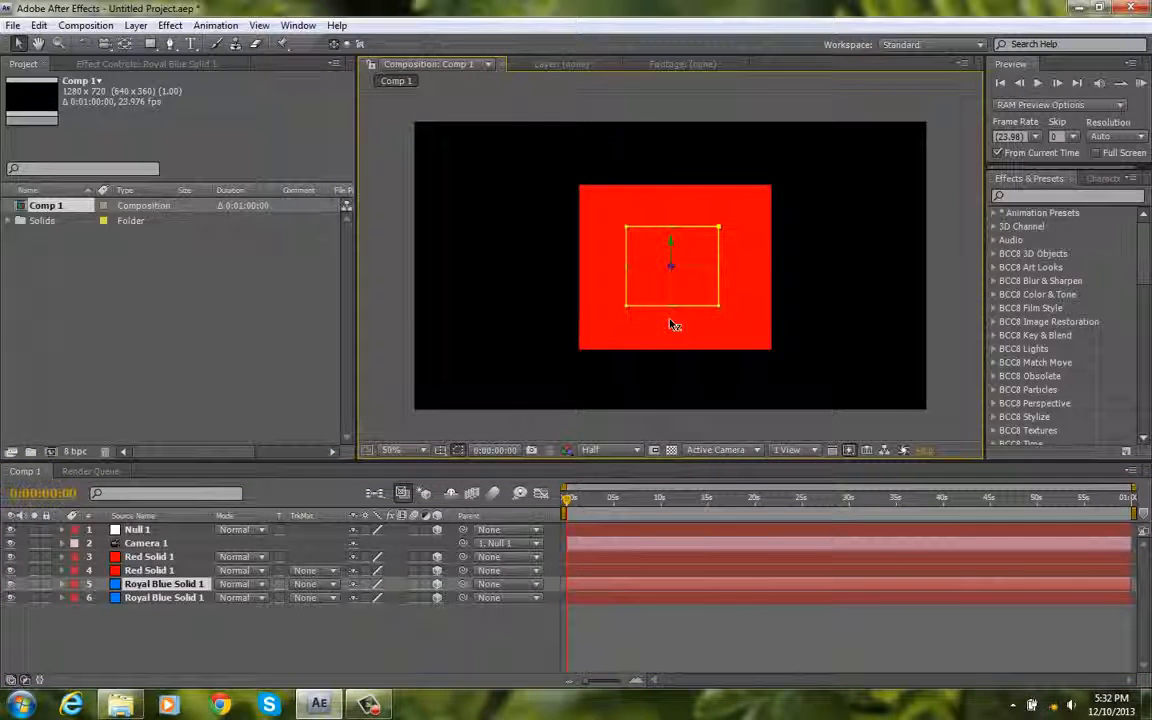
left_click(64, 531)
mouse_move(394, 571)
left_mouse_down()
mouse_move(310, 574)
mouse_move(395, 574)
left_mouse_up()
key("ctrl+z")
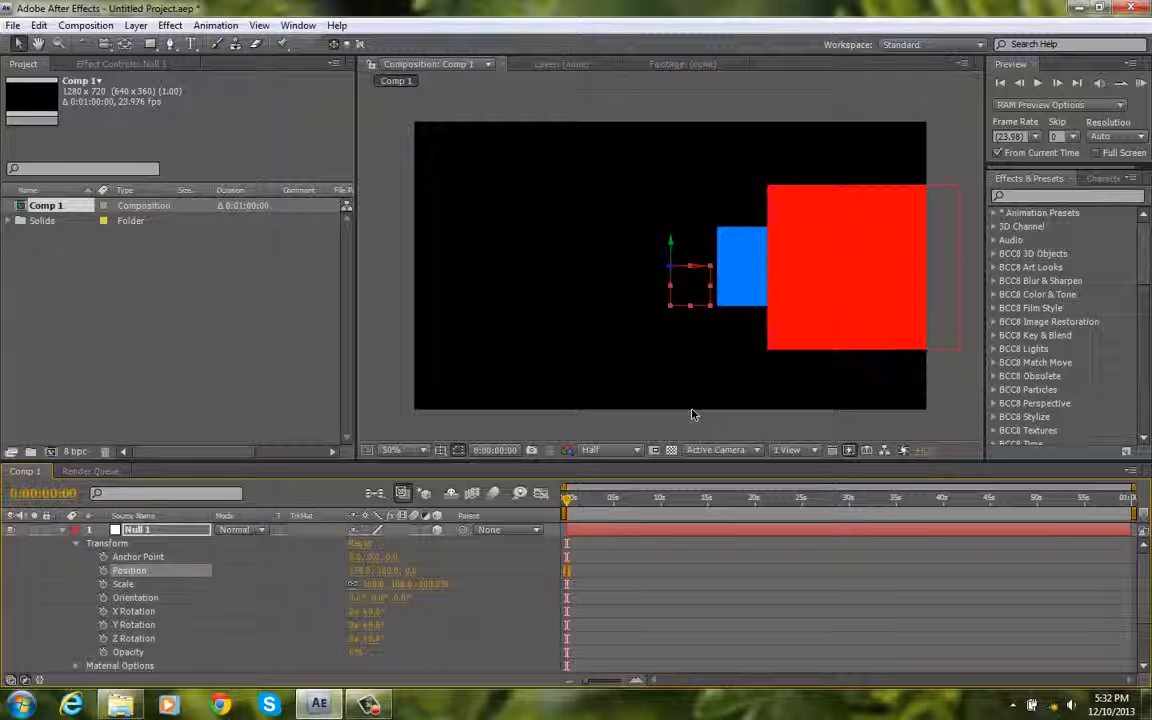
left_click(64, 530)
left_click(64, 530)
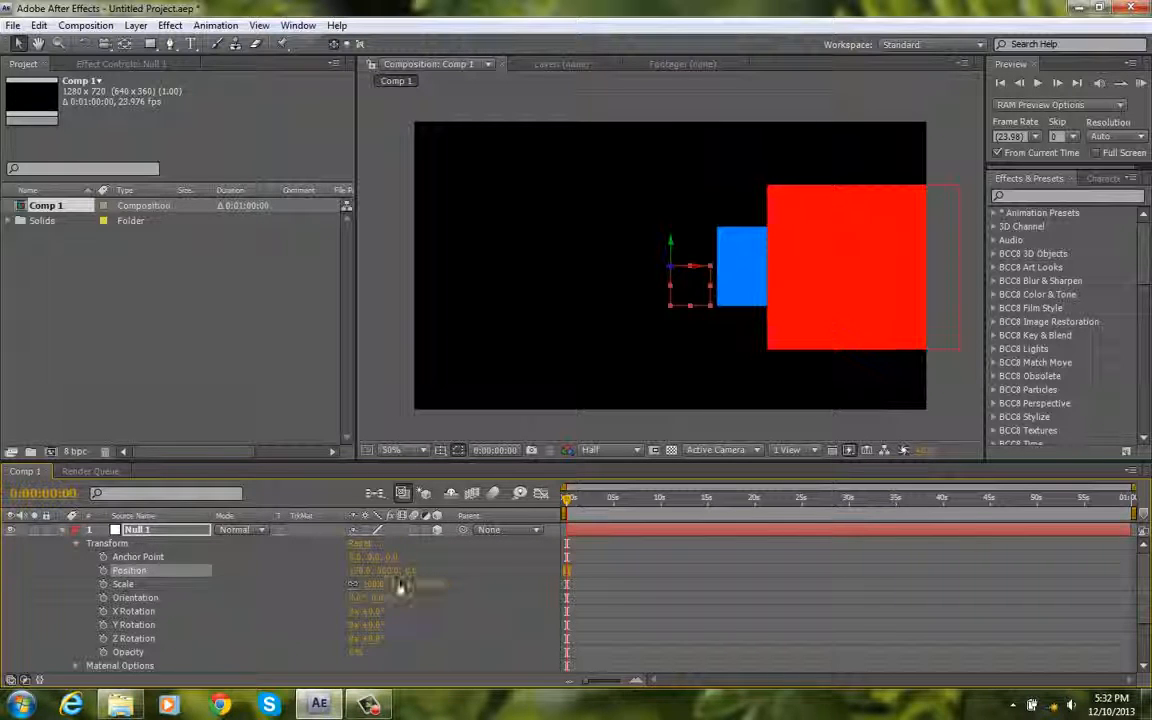
left_click_drag(400, 585, 686, 591)
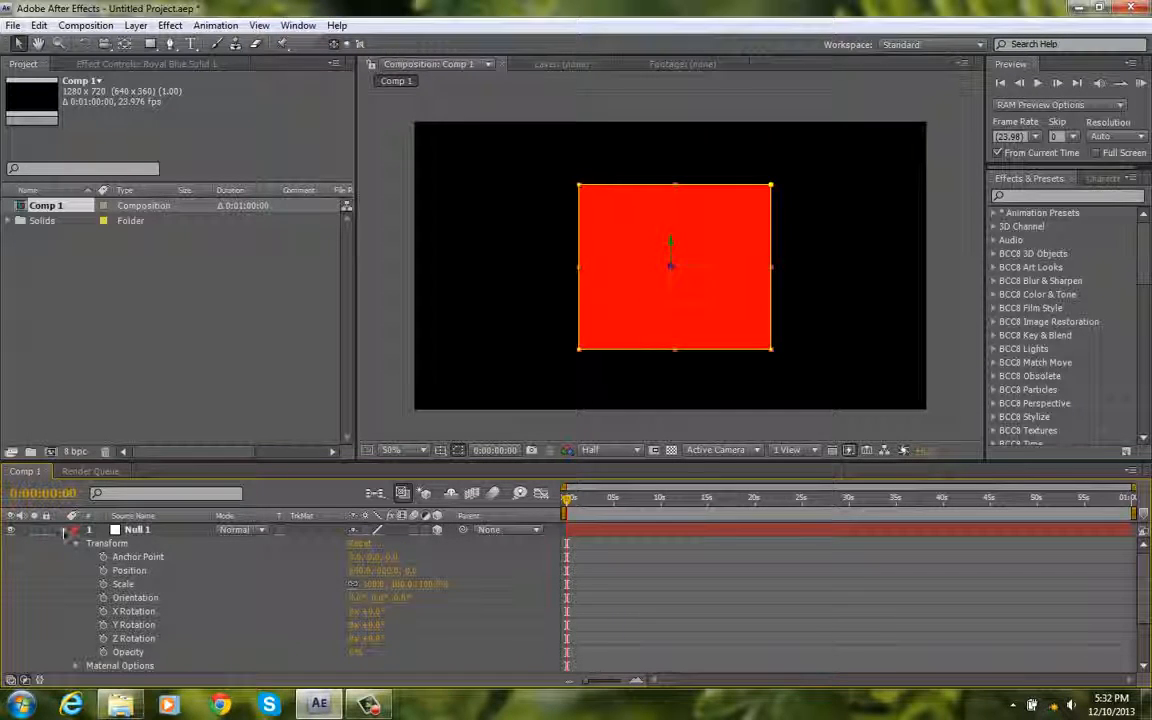
left_click(64, 530)
Split the composition viewer into 2 Views - Horizontal.
scroll(566, 278, "down", 1)
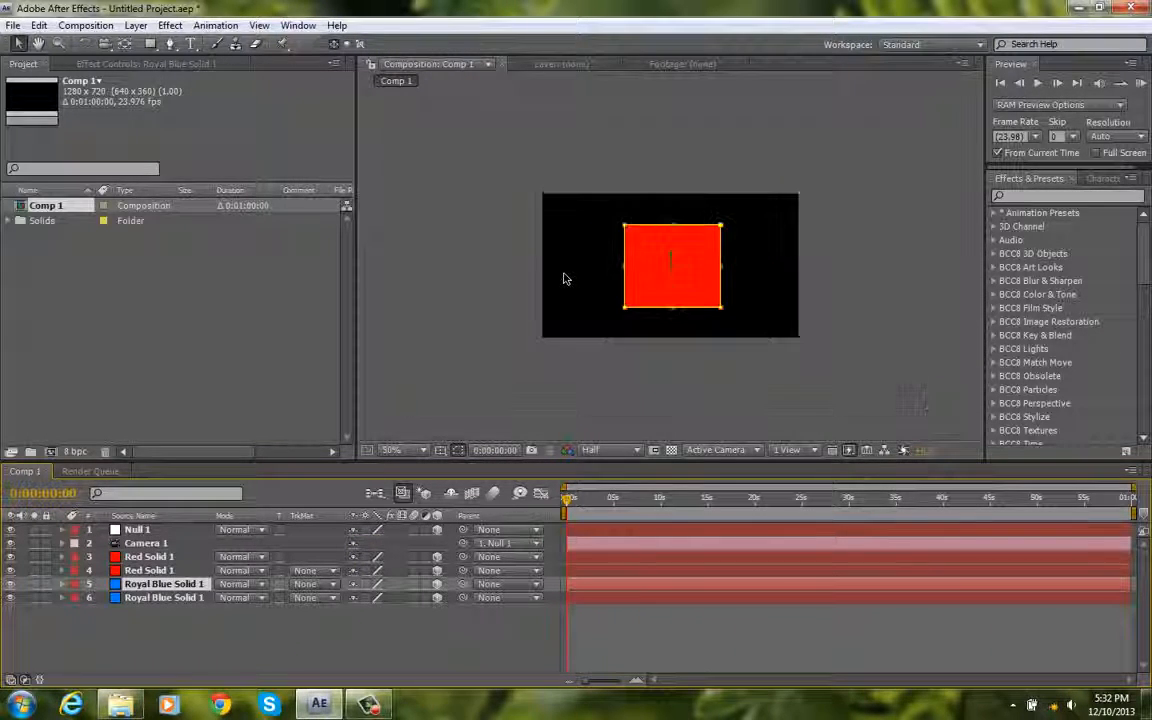
scroll(566, 278, "up", 1)
left_click(674, 630)
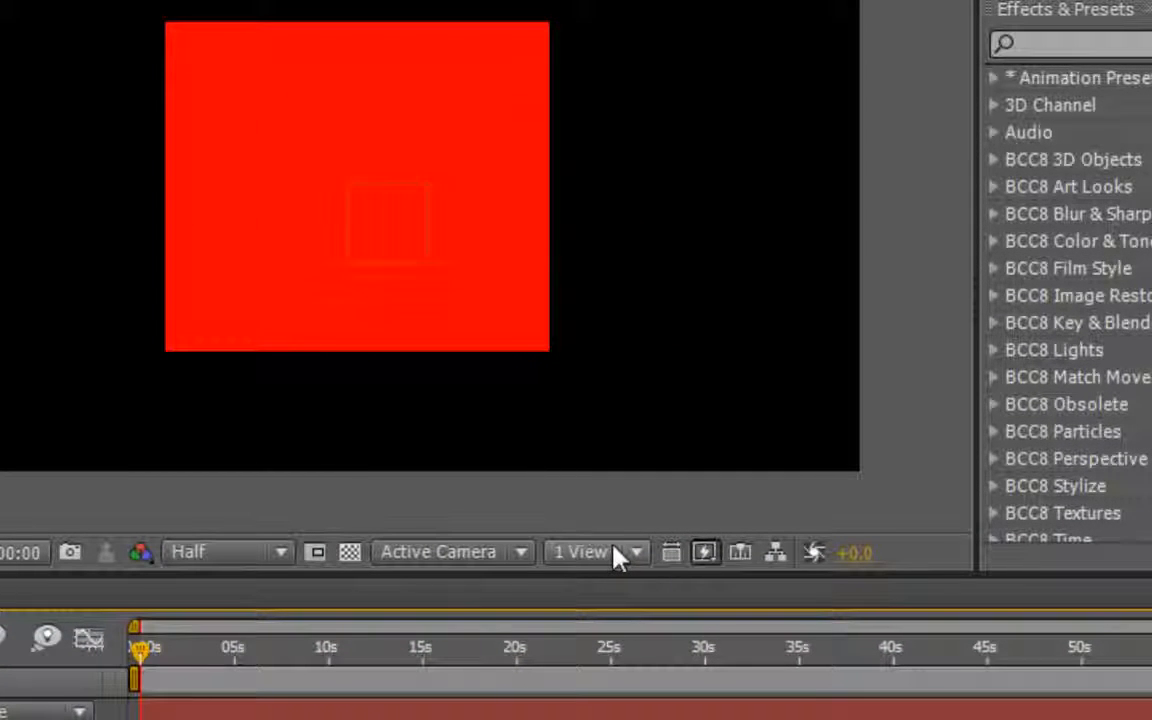
left_click(300, 714)
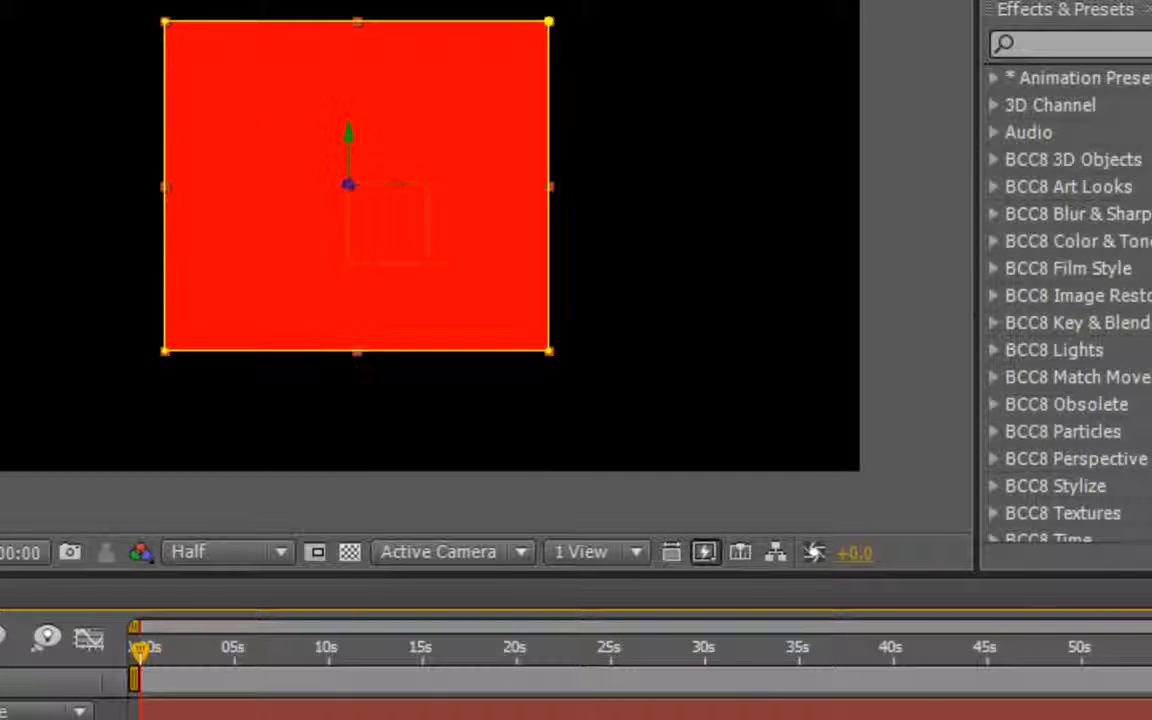
left_click(330, 718)
left_click(638, 553)
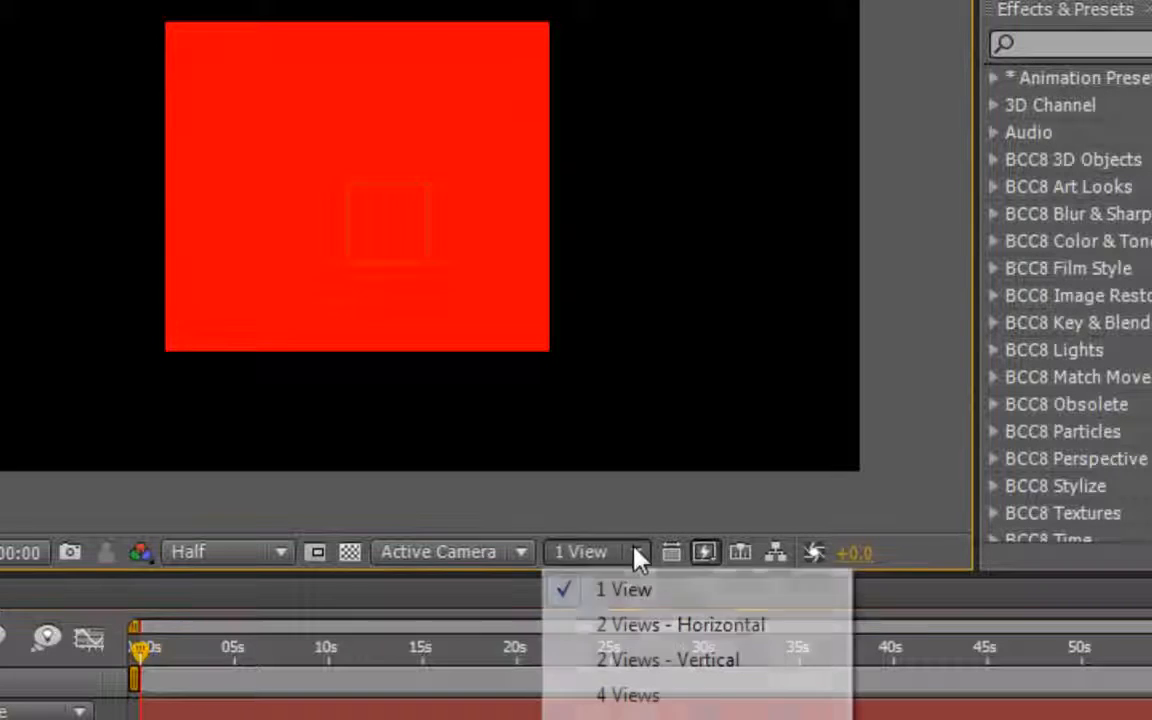
left_click(666, 626)
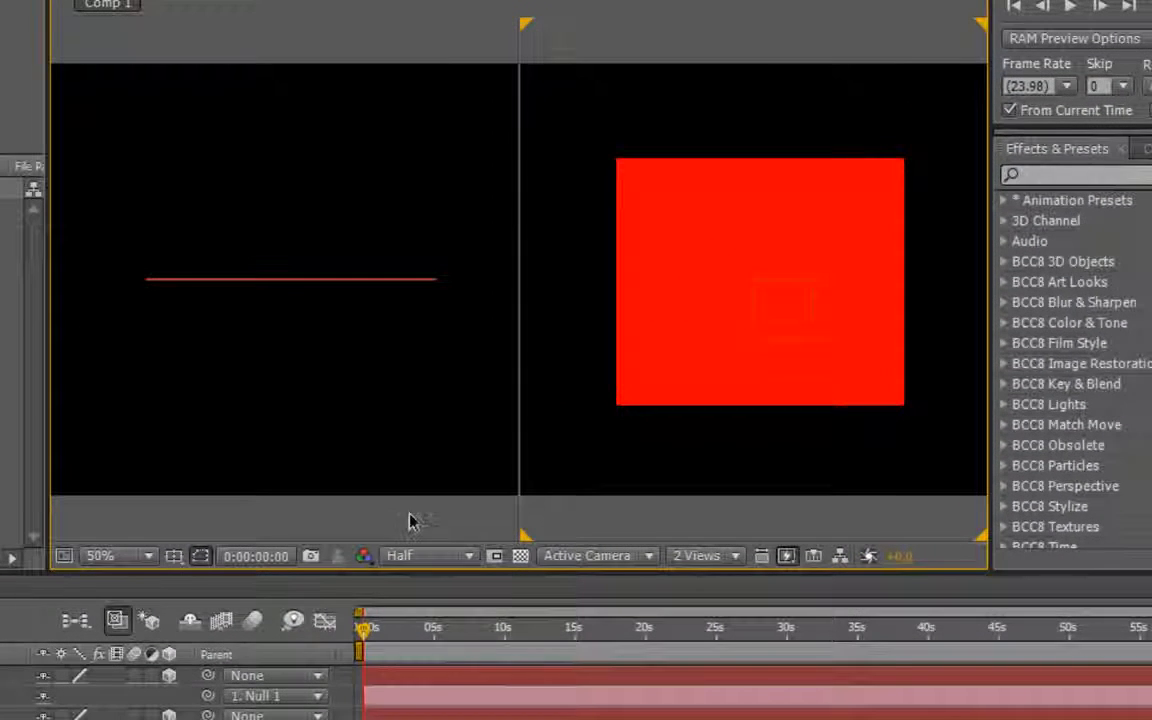
Examine Camera 1's position and field of view in the Top view alongside the Active Camera view.
left_click(399, 522)
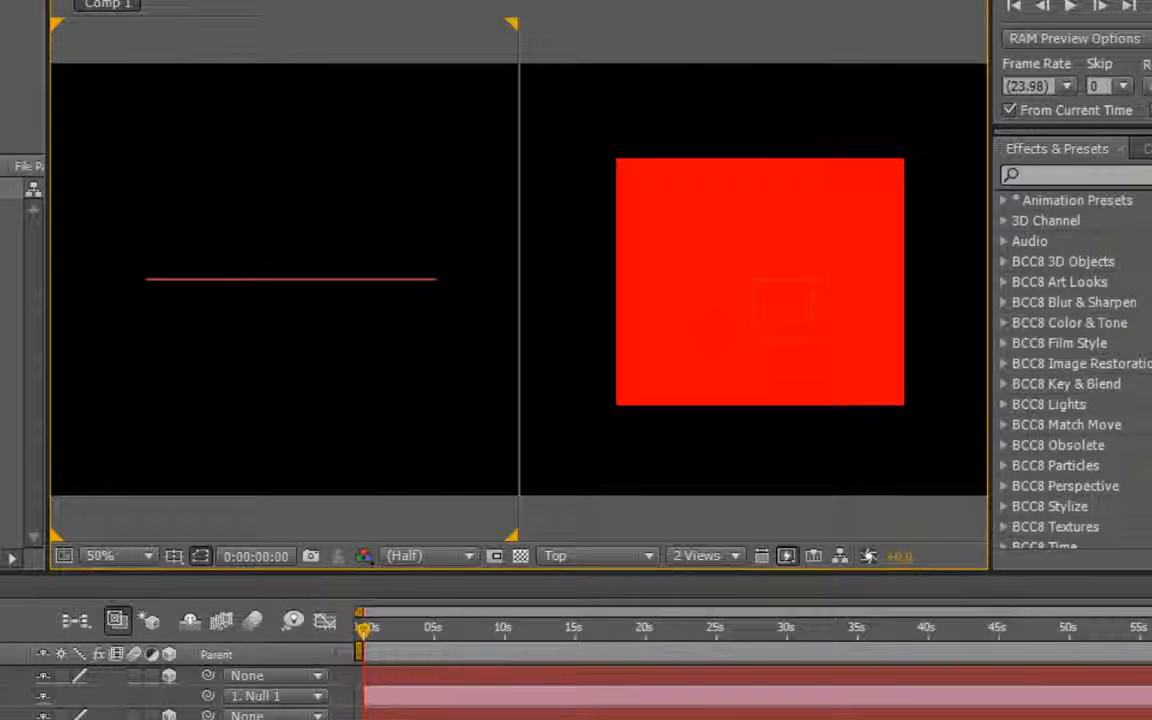
scroll(314, 220, "down", 1)
scroll(314, 220, "up", 2)
scroll(314, 220, "down", 2)
scroll(314, 220, "up", 1)
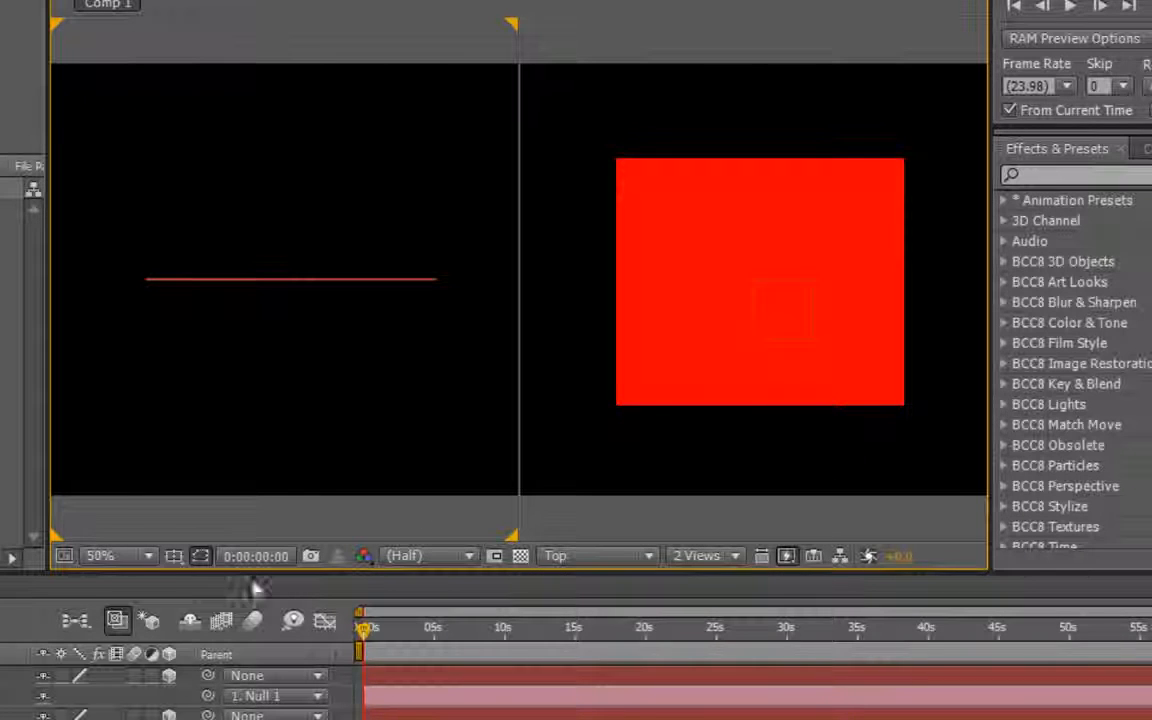
left_click(410, 698)
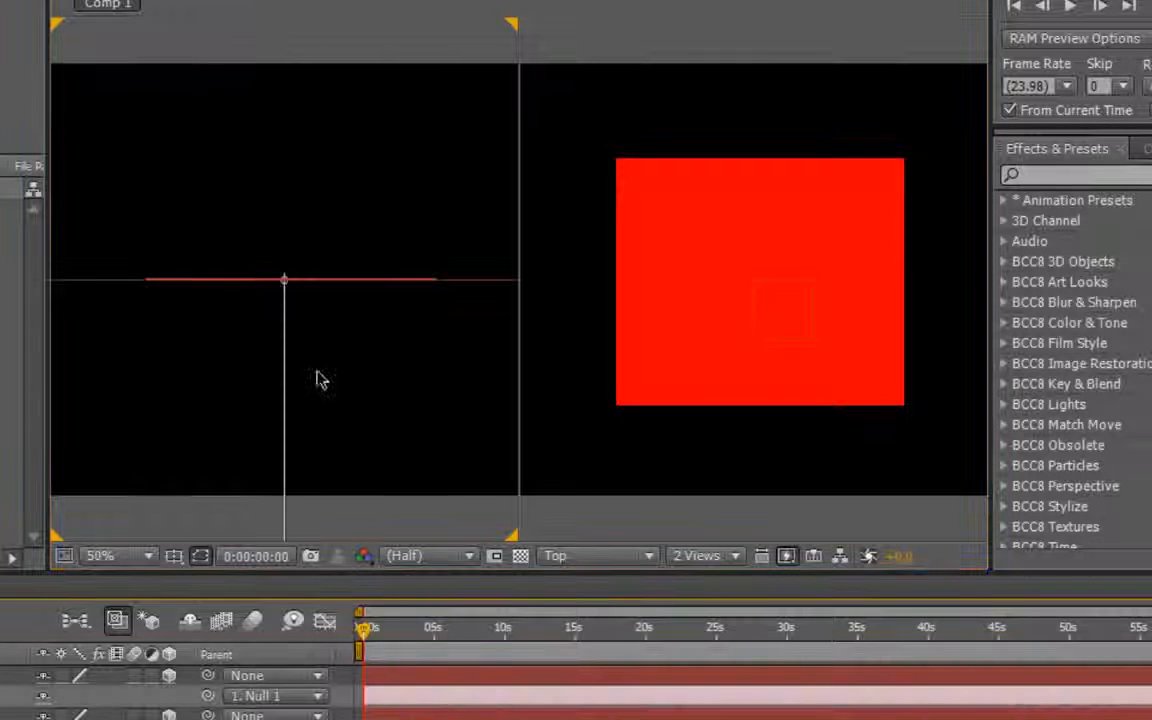
scroll(306, 450, "down", 3)
scroll(303, 437, "up", 1)
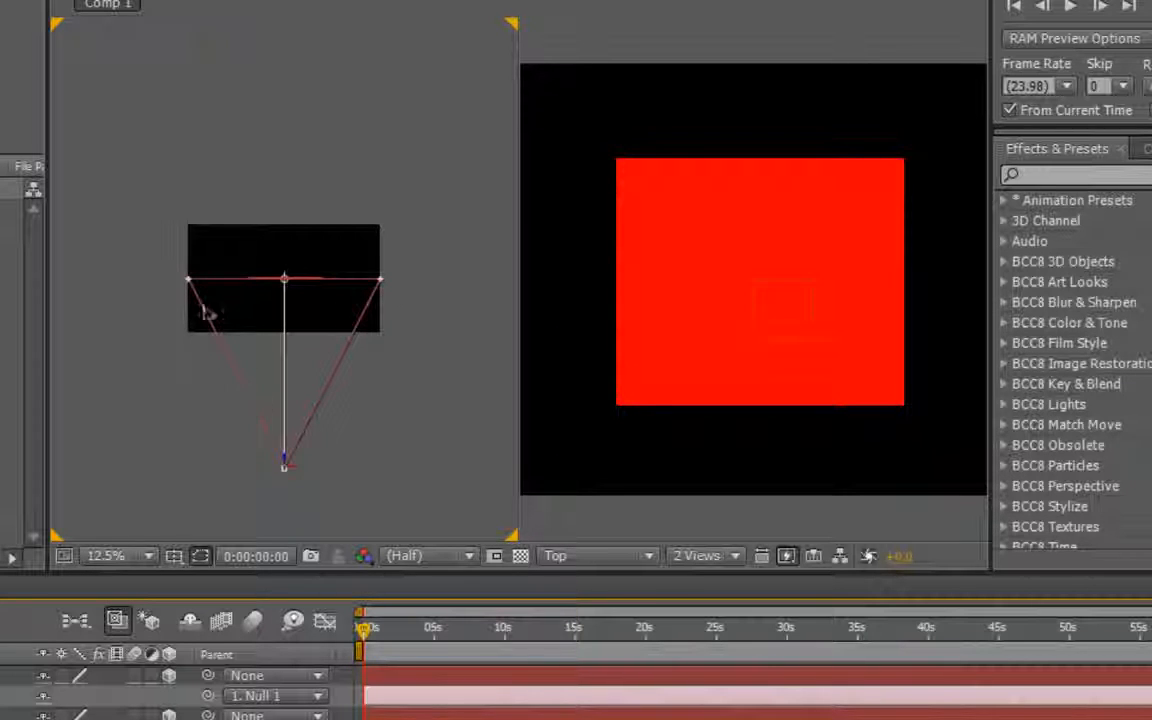
key("period")
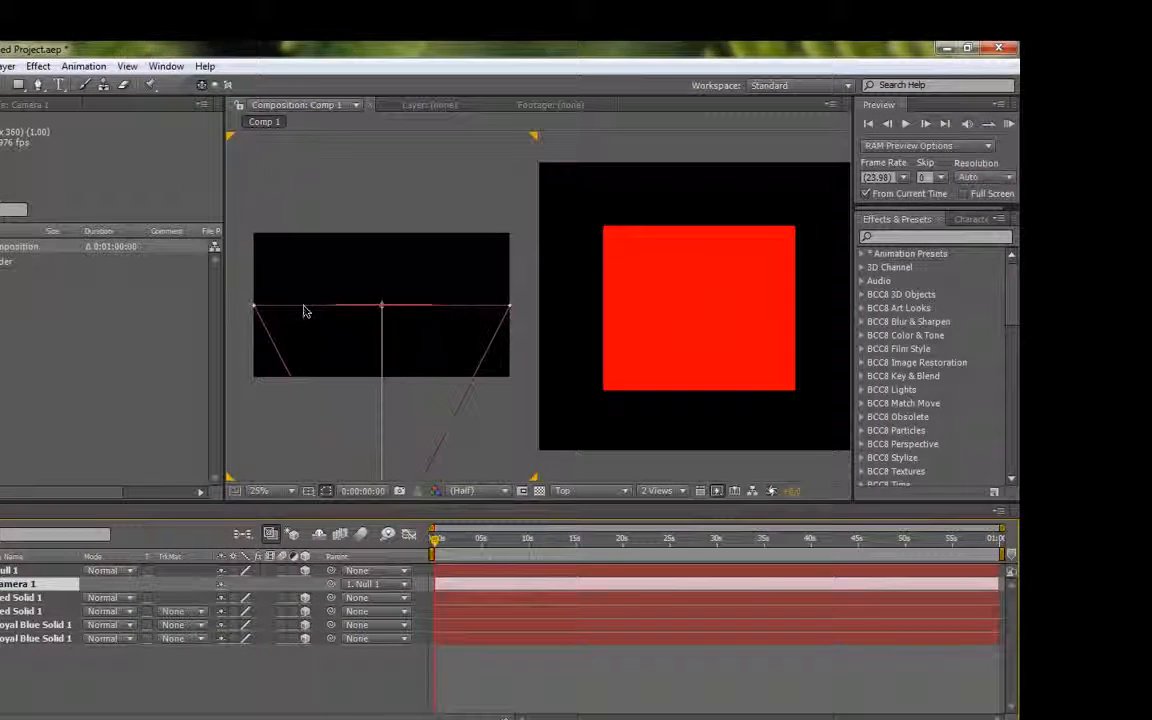
left_click(304, 311)
scroll(556, 363, "down", 2)
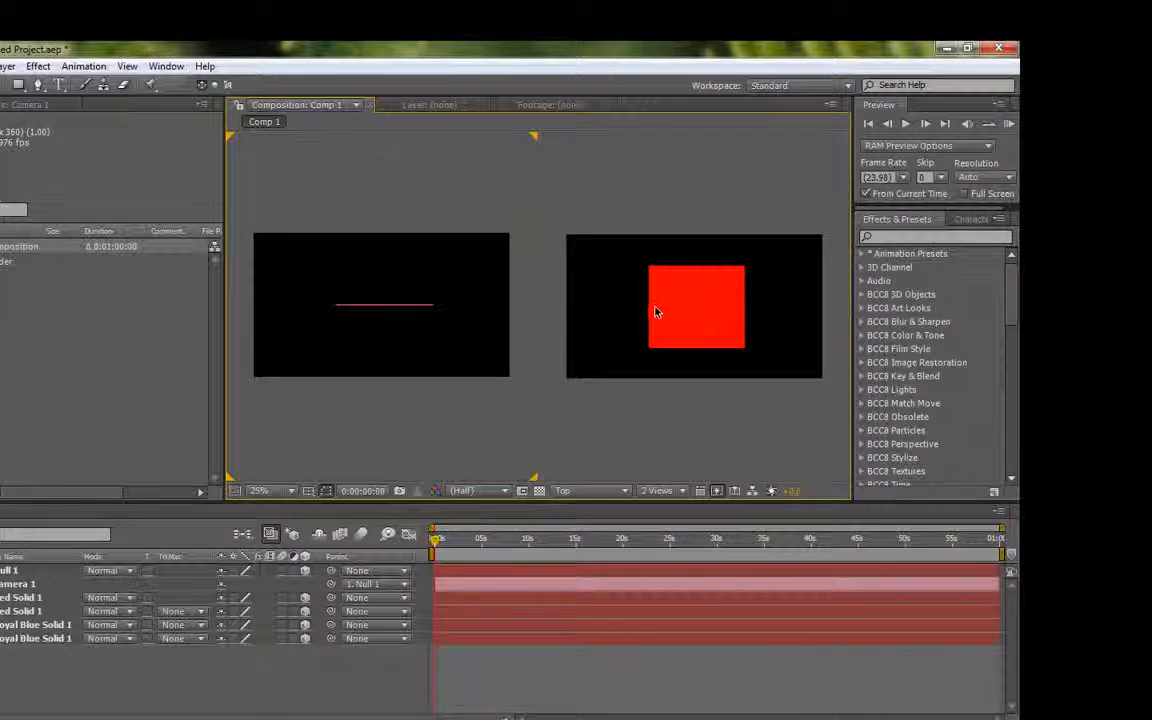
scroll(655, 312, "up", 2)
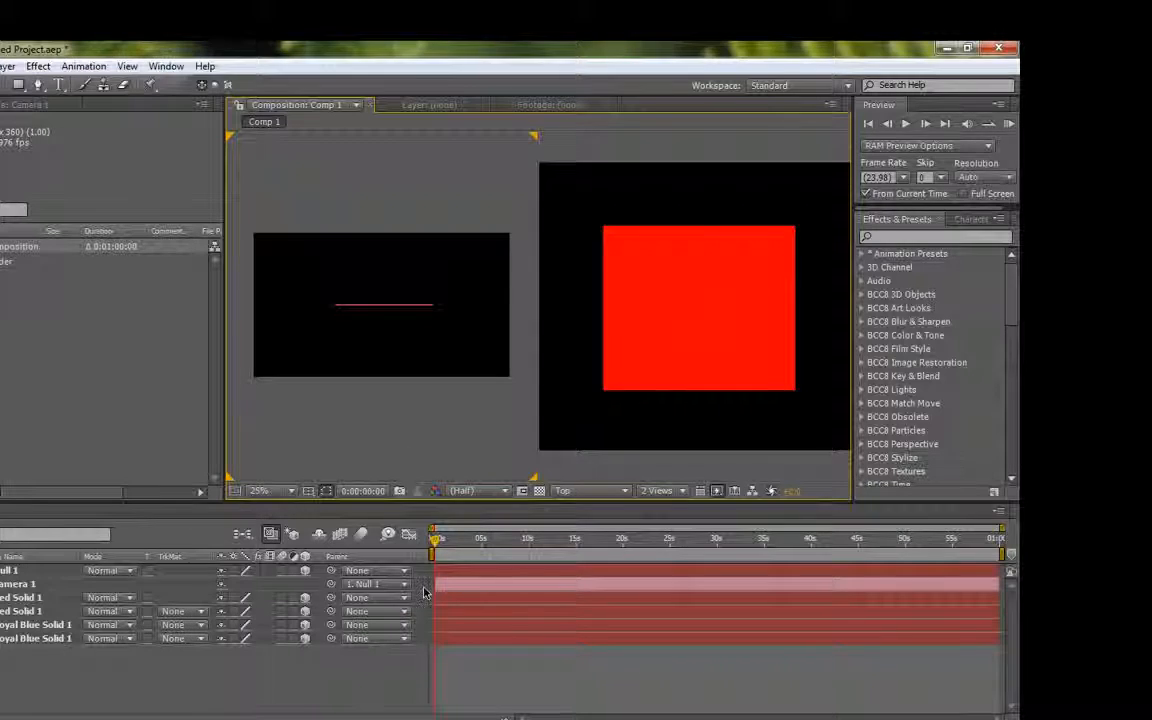
Move the upper red solid toward the camera along the Z axis in the Top view.
left_click(40, 610)
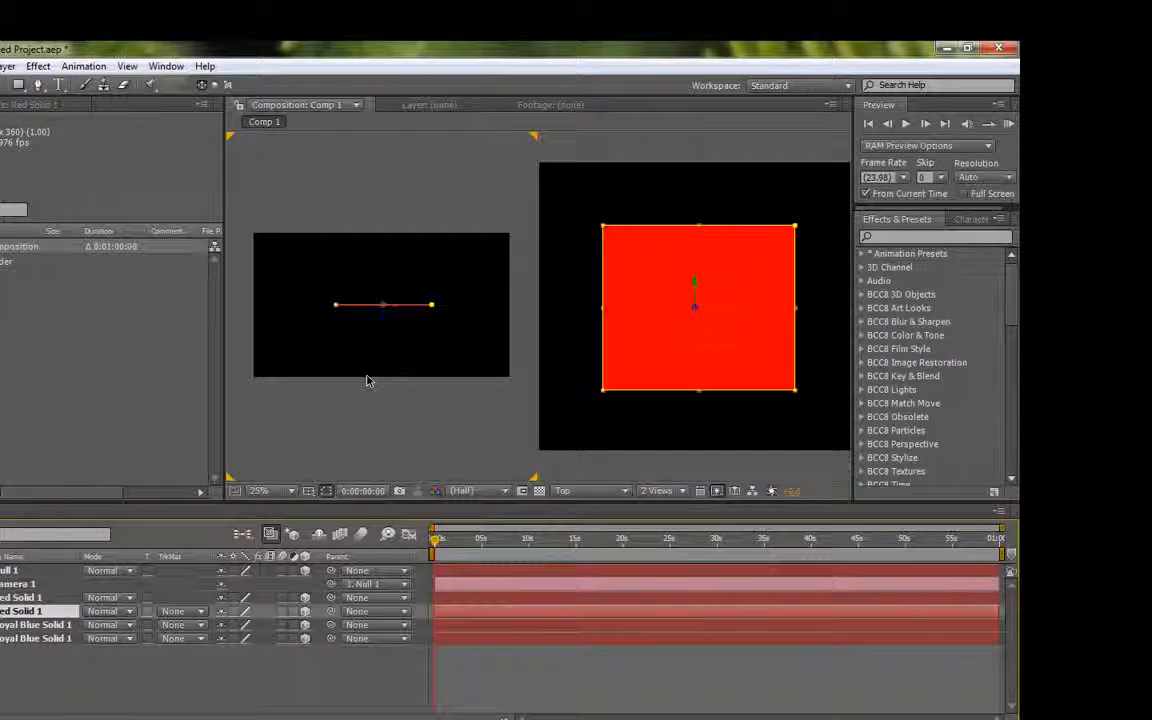
scroll(368, 381, "up", 1)
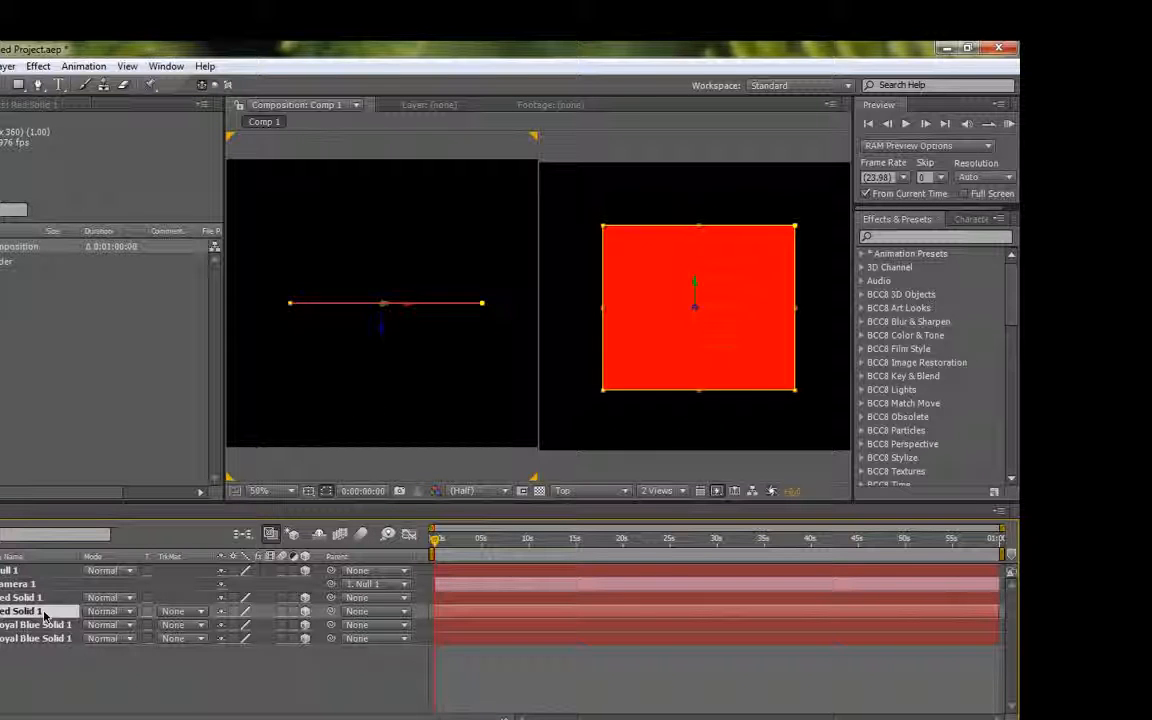
left_click(30, 597)
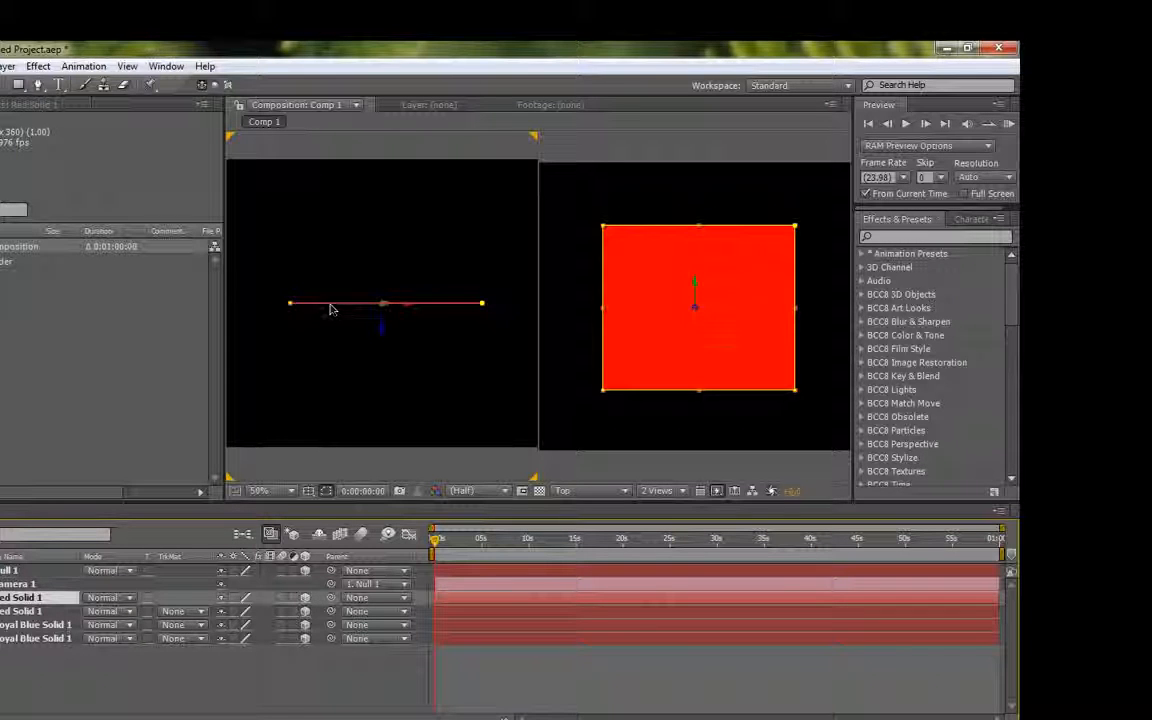
left_click_drag(333, 309, 332, 361)
Set the second red solid's Y rotation to 90° and align its near edge with the front red solid's left end in the Top view.
left_click(40, 610)
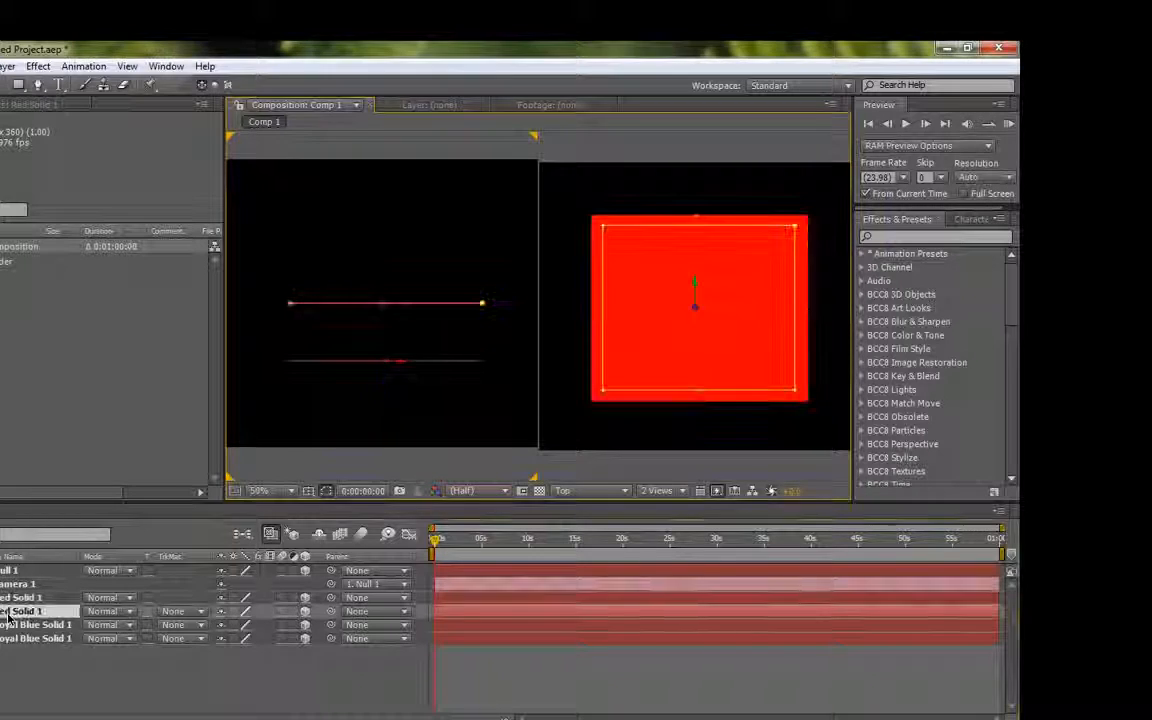
key("r")
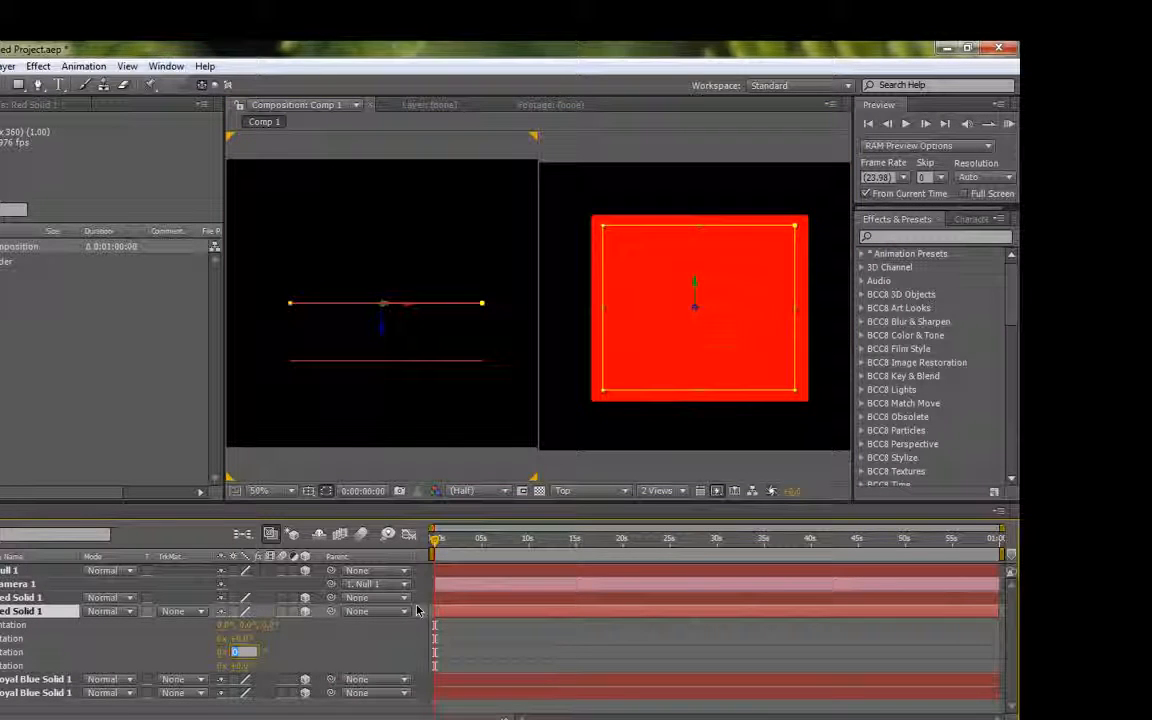
type("90")
key("Return")
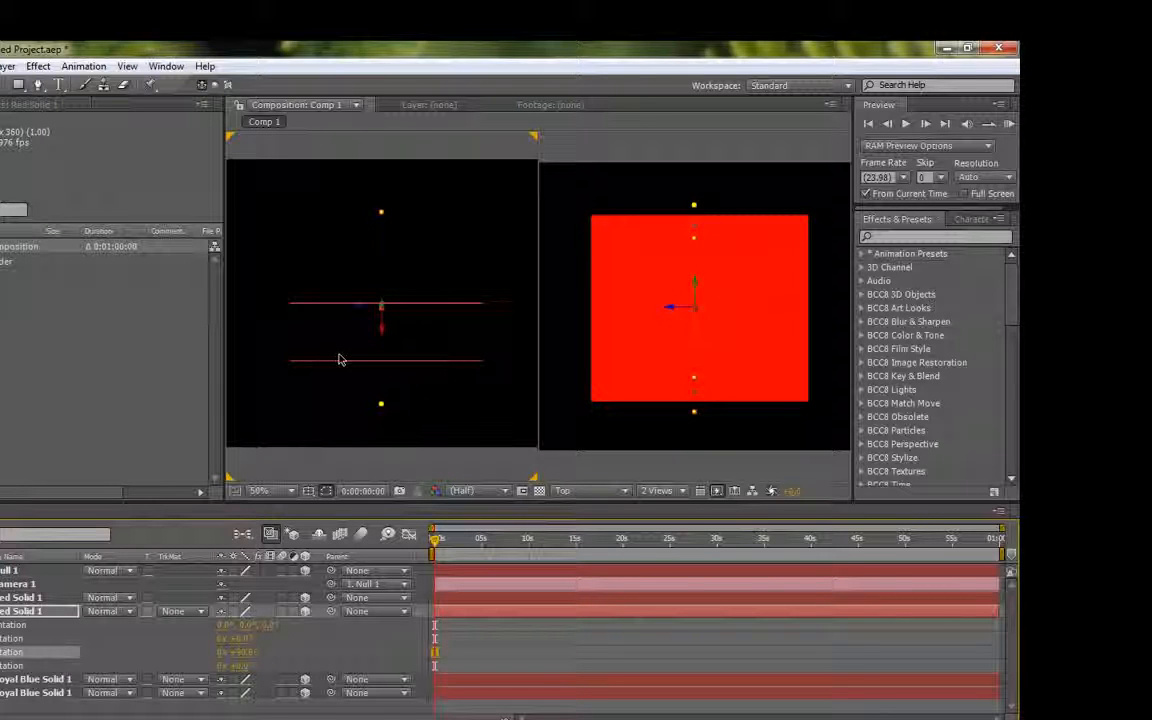
left_click_drag(383, 400, 290, 359)
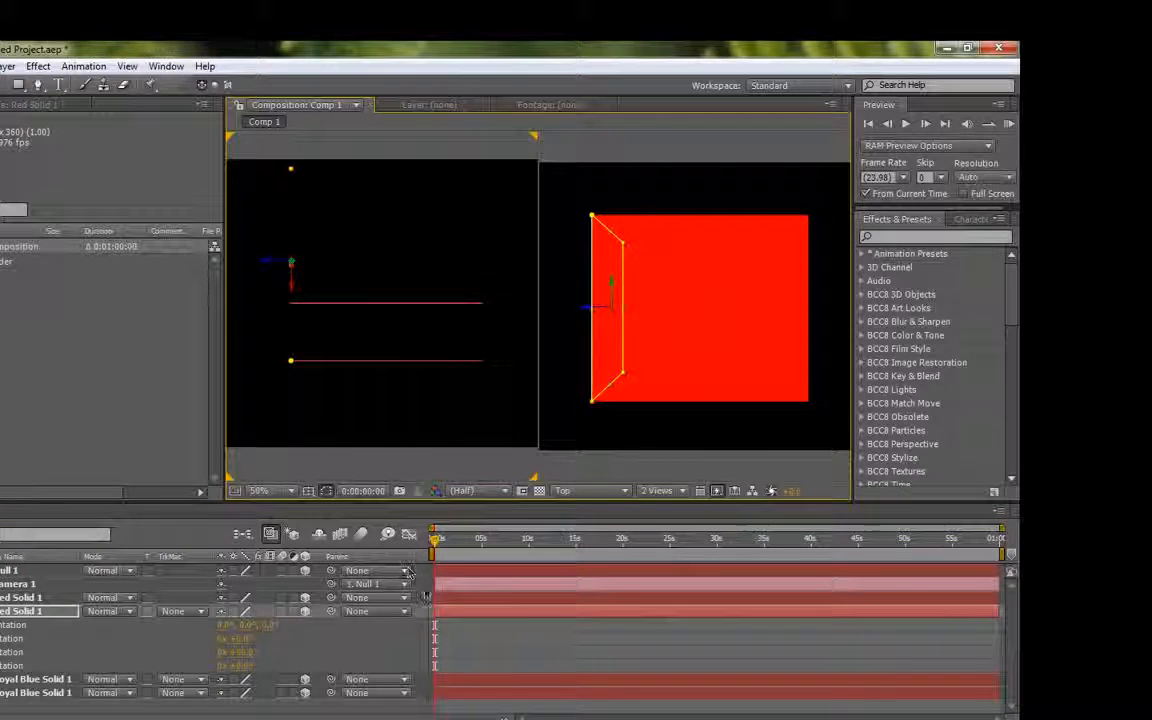
left_click(414, 641)
Set the first royal blue solid's Y rotation to 90° and align its near edge with the front red solid's right end in the Top view.
left_click(40, 680)
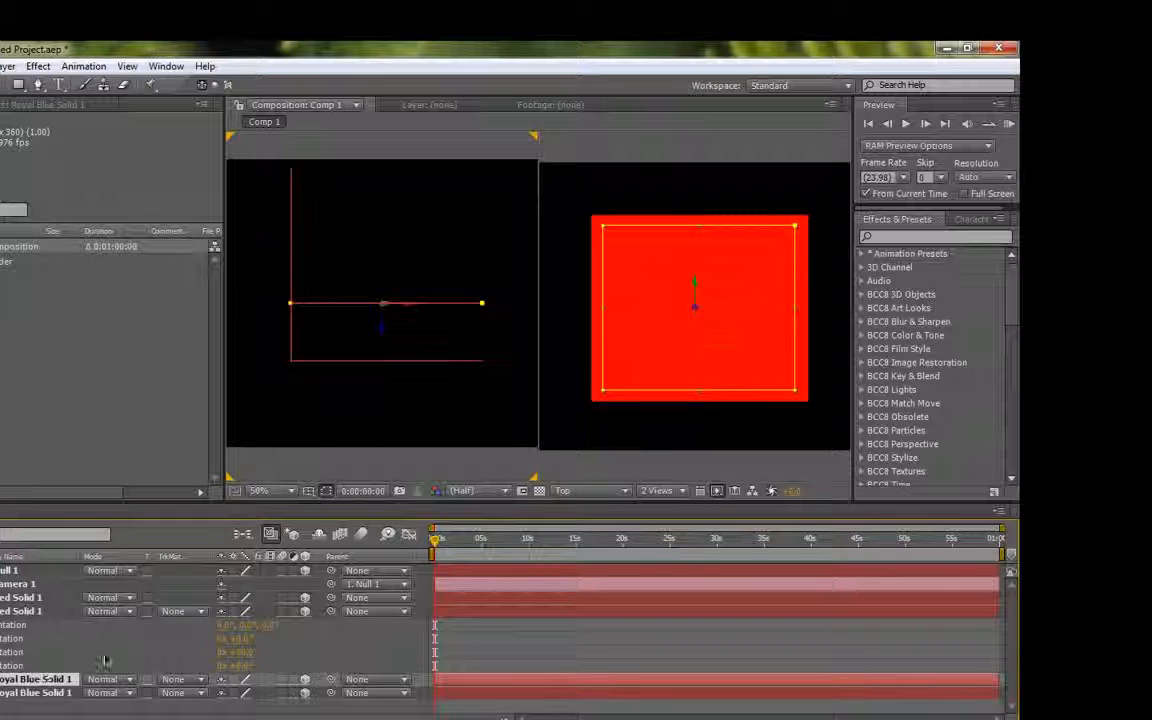
key("r")
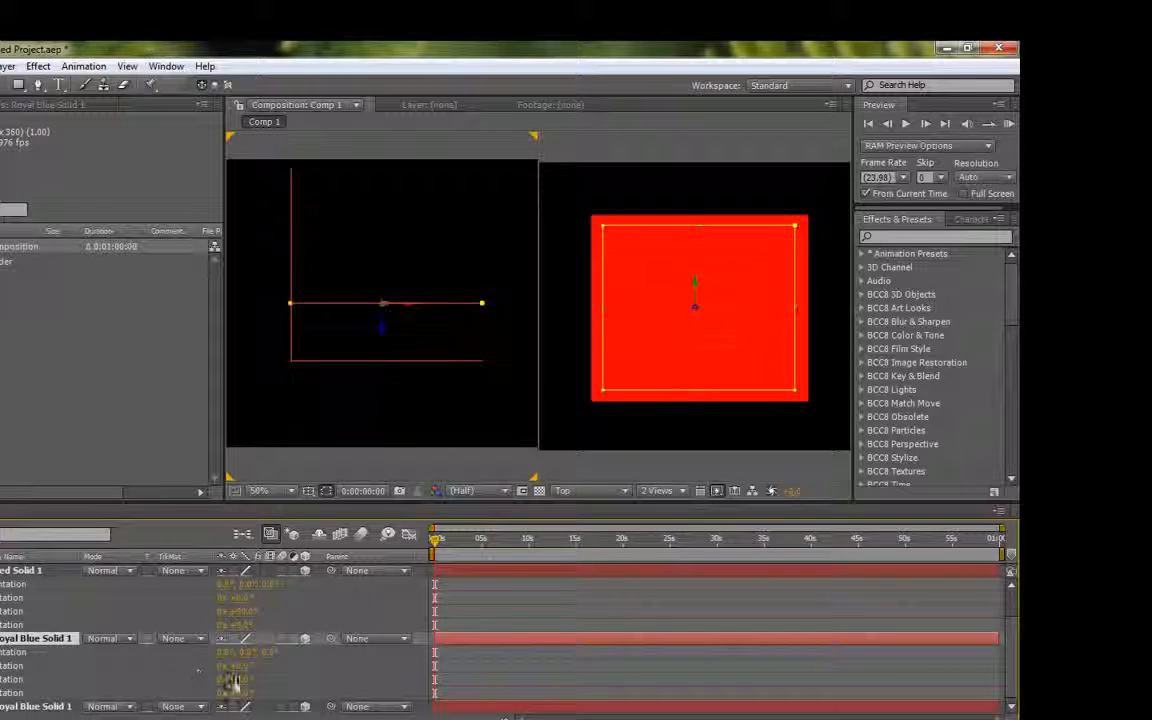
key("Return")
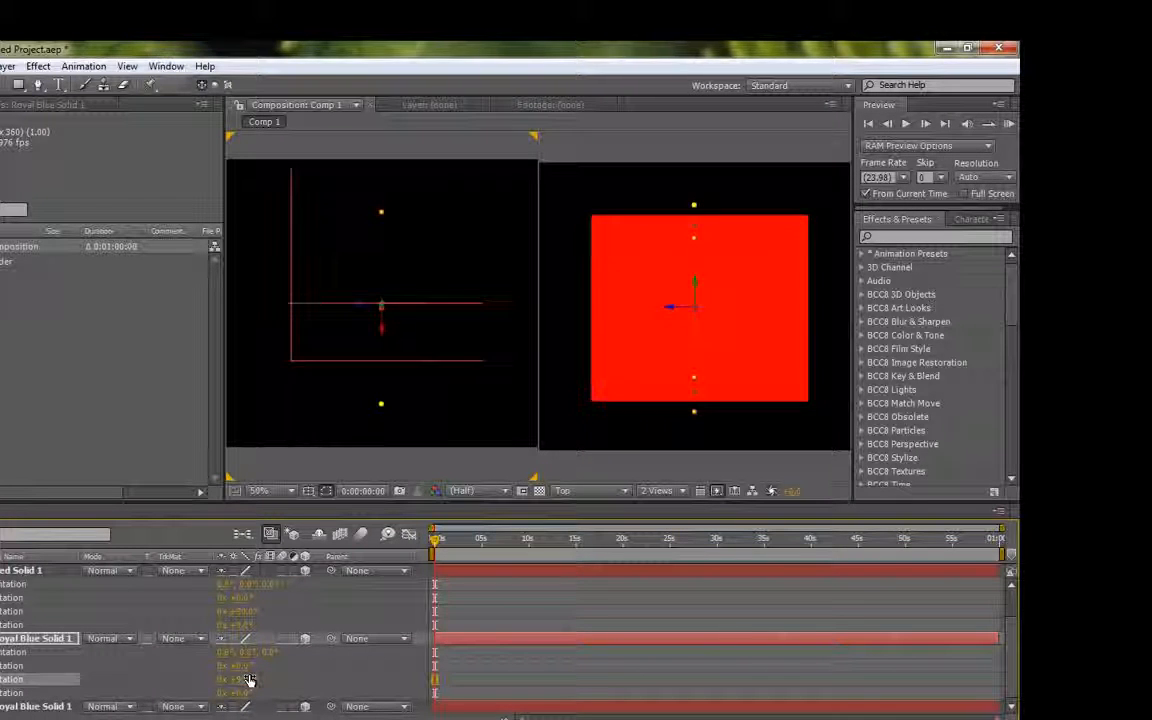
left_click_drag(381, 397, 481, 352)
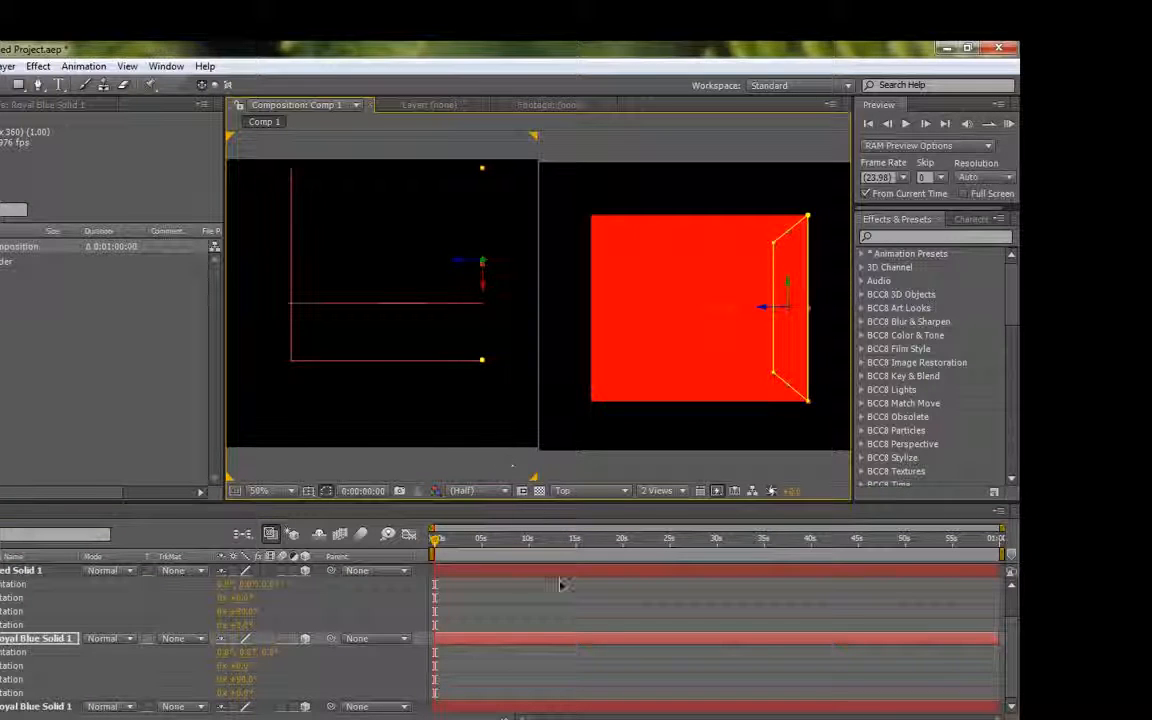
left_click(558, 604)
Move the second royal blue solid back along the Z axis to the side solids' far ends in the Top view, closing the box.
left_click(25, 706)
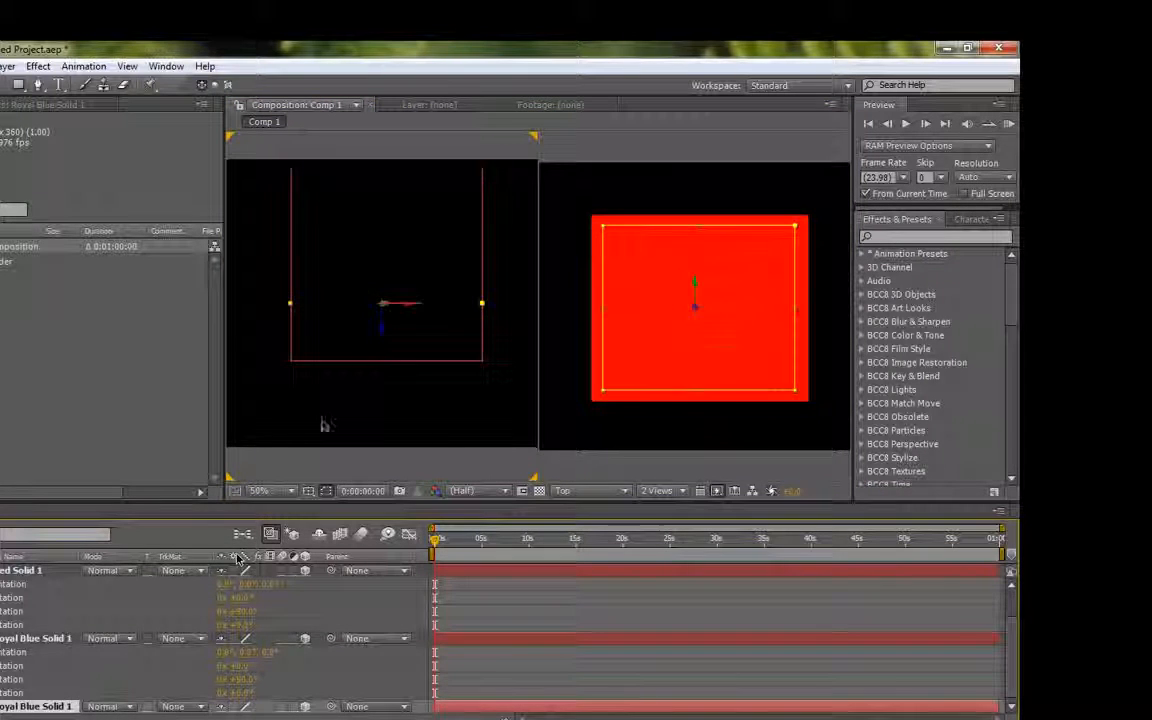
scroll(373, 322, "down", 1)
scroll(373, 322, "up", 1)
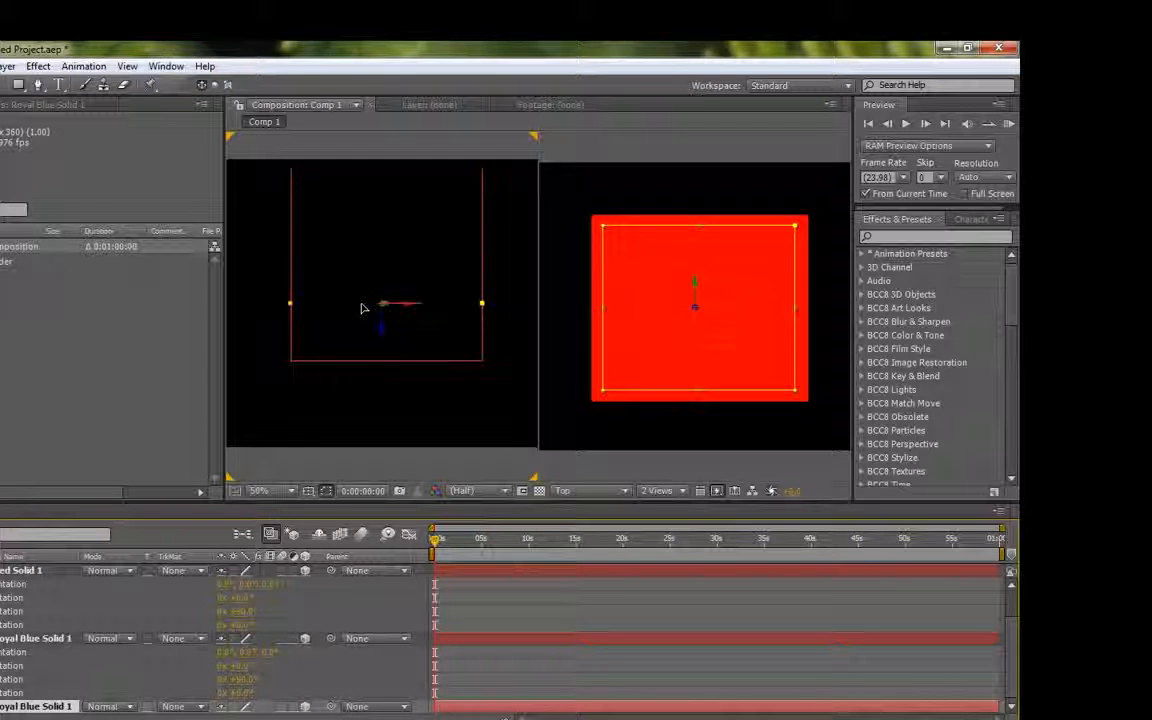
left_click_drag(366, 306, 371, 168)
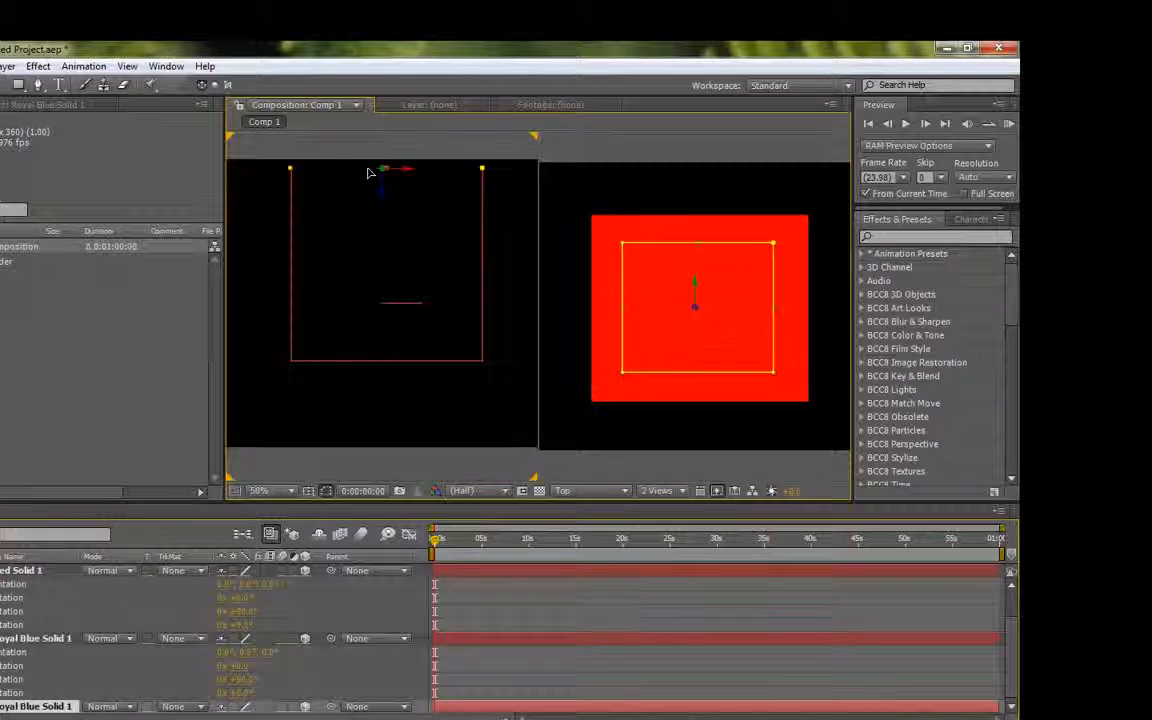
left_click(503, 600)
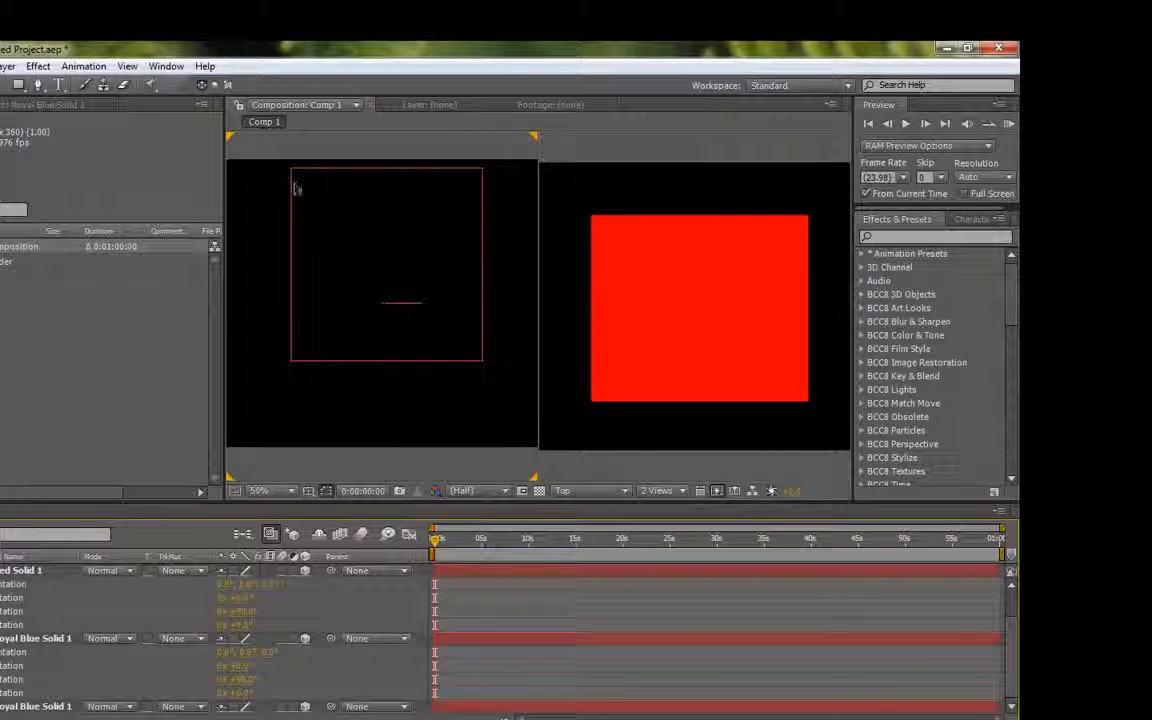
Check the left red solid's corner alignment in the Top view and return the composition viewer to 1 View.
left_click(291, 224)
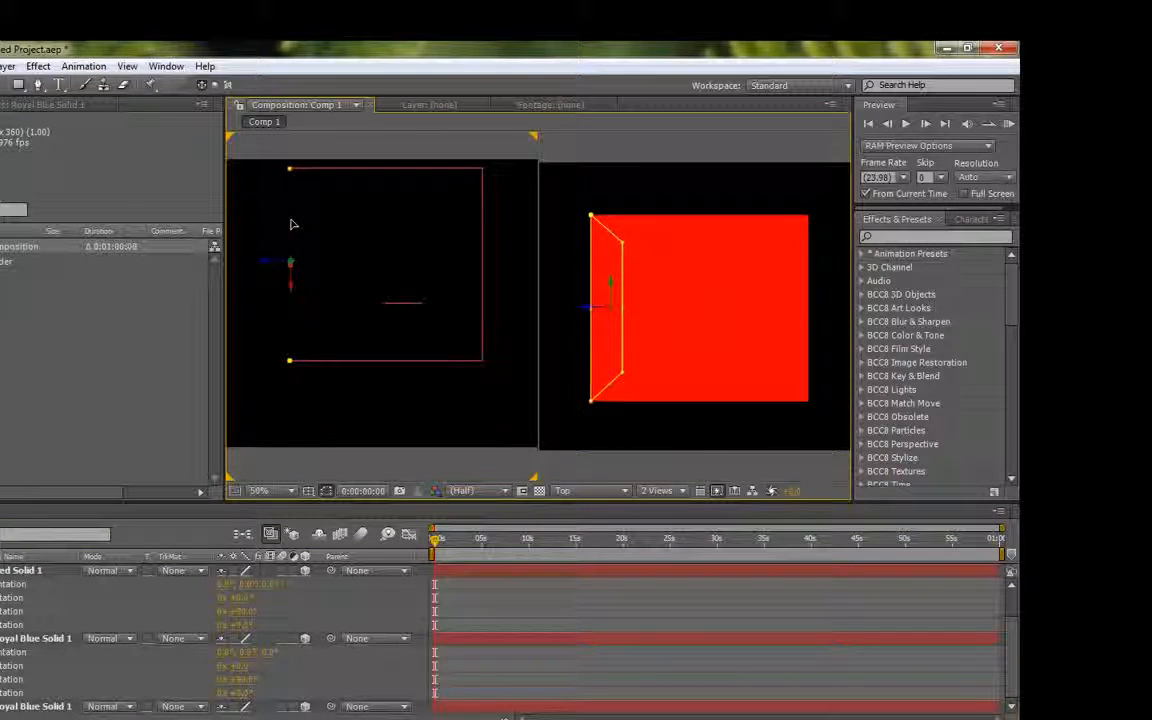
left_click(381, 424)
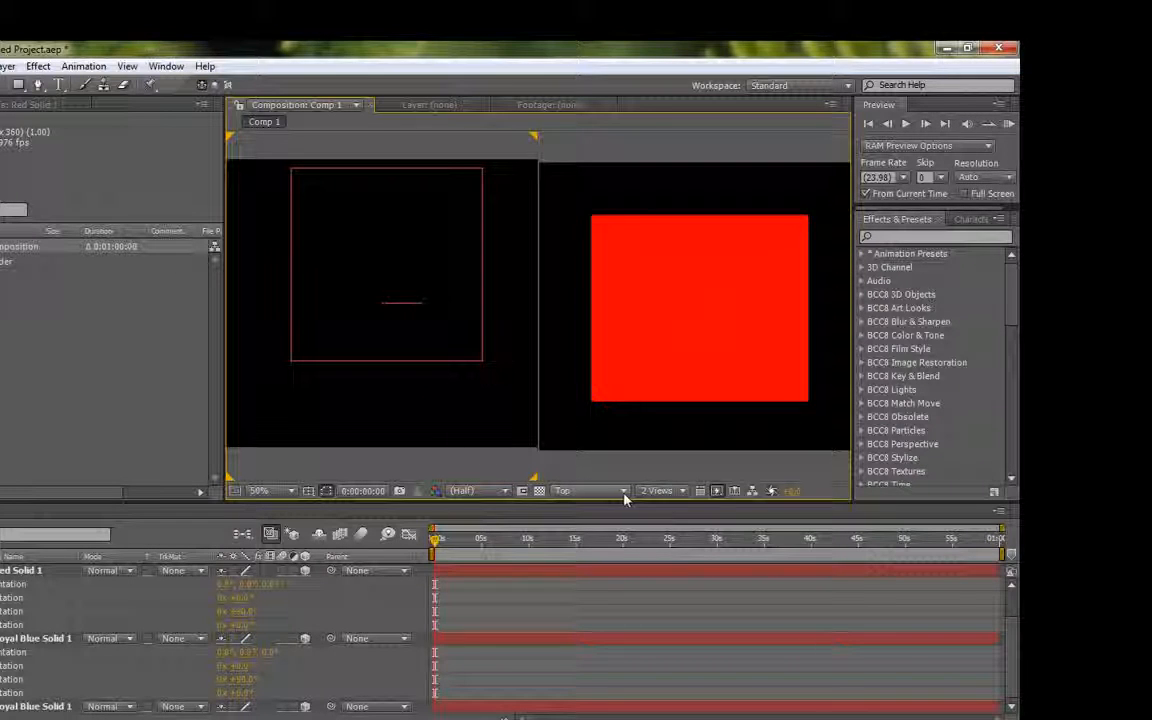
left_click(666, 491)
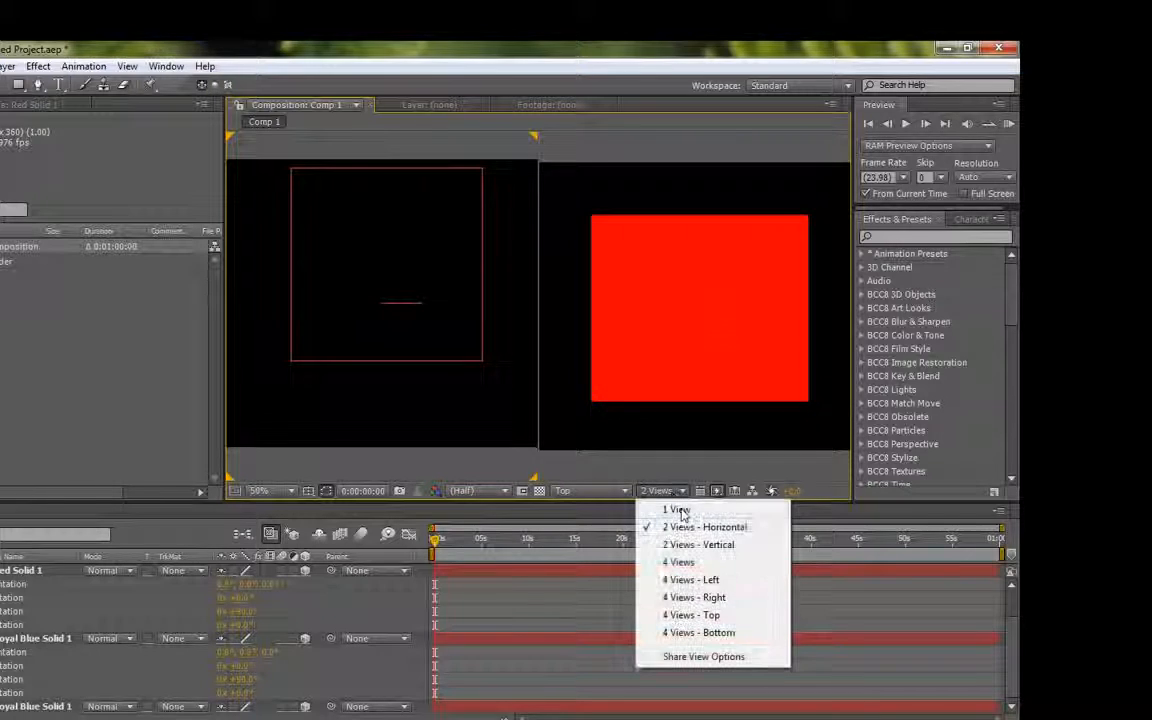
left_click(677, 510)
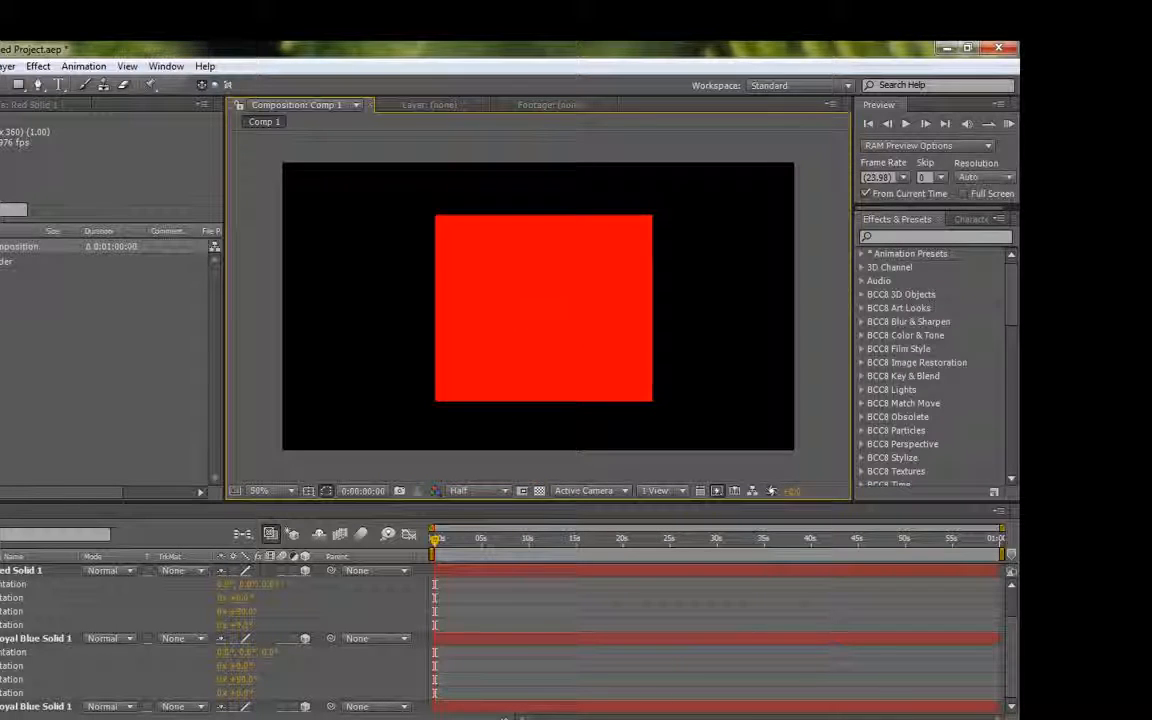
Expand Null 1's transform properties and enable keyframing for all of them, from Anchor Point to Opacity, at 0:00:00:00.
left_click(0, 570)
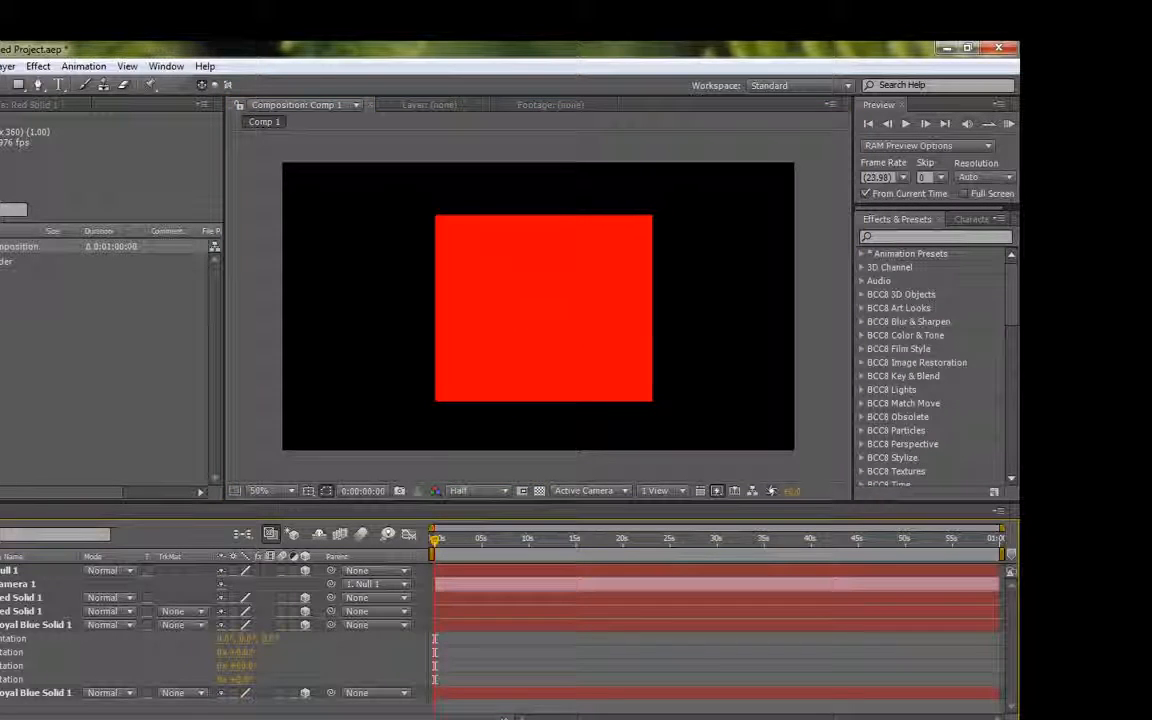
left_click(0, 625)
left_click(0, 570)
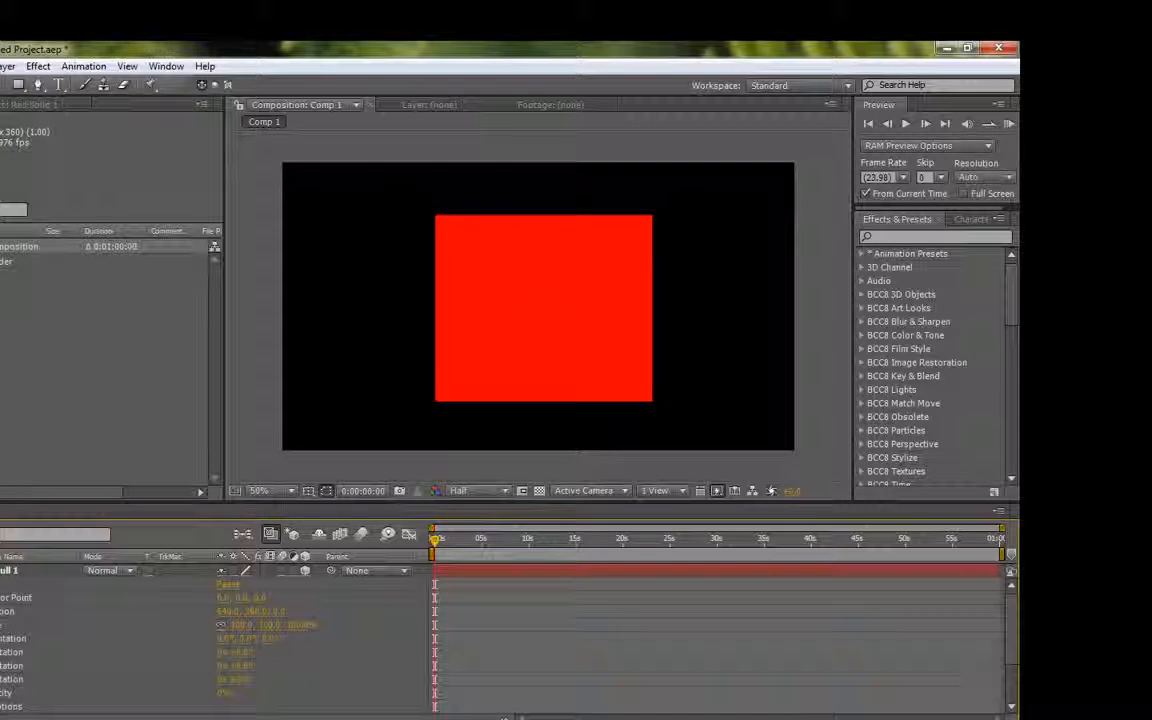
left_click(0, 597)
left_click_drag(0, 597, 0, 693)
left_click(474, 634)
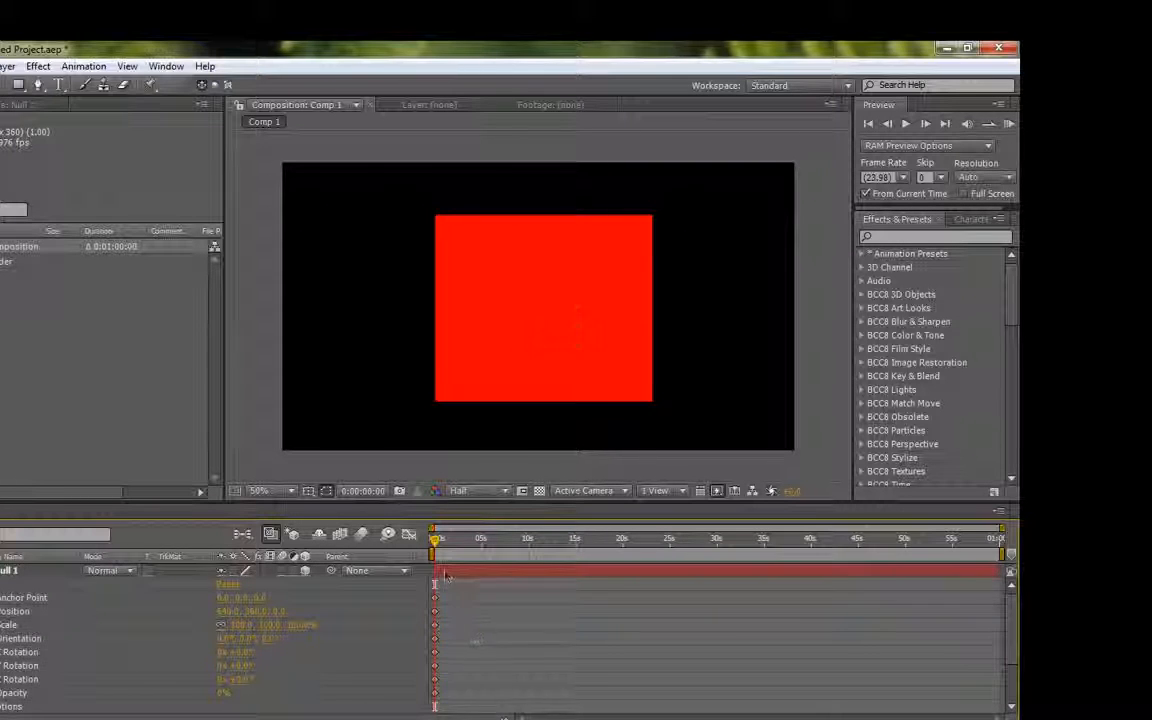
Shorten the work area to about 3 seconds and keyframe new Null 1 Orientation angles at 0:00:00:19 and 0:00:01:06.
left_click_drag(467, 552, 451, 553)
left_click_drag(455, 717, 477, 717)
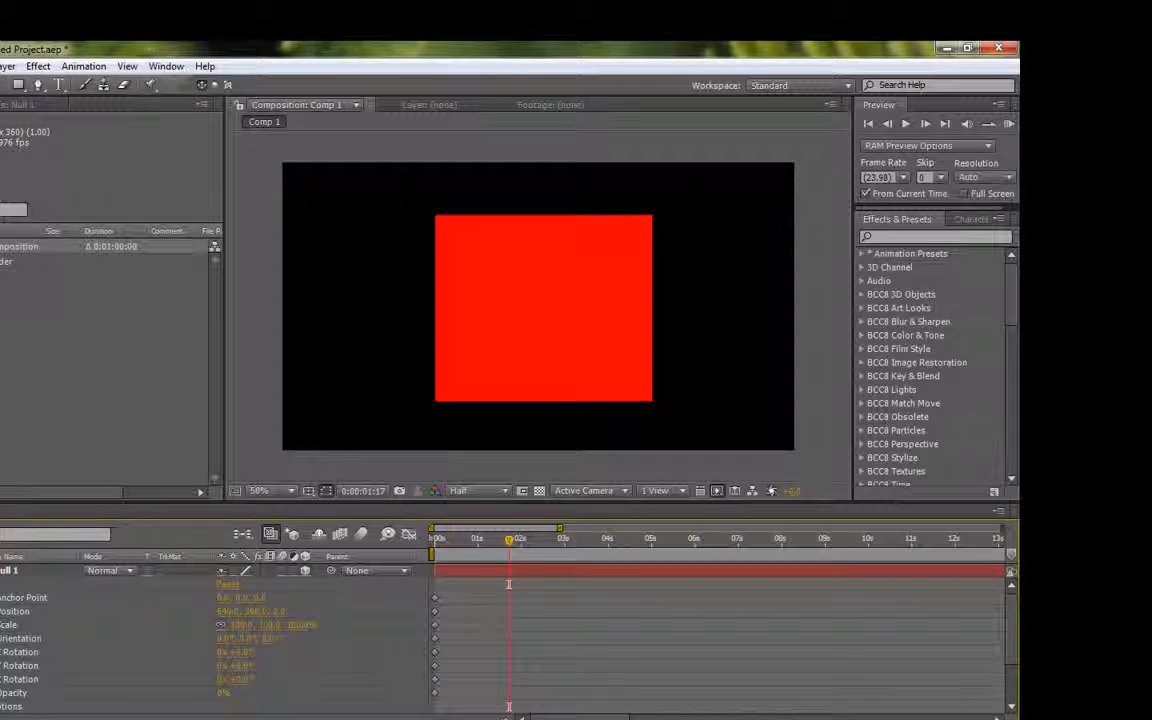
left_click(471, 547)
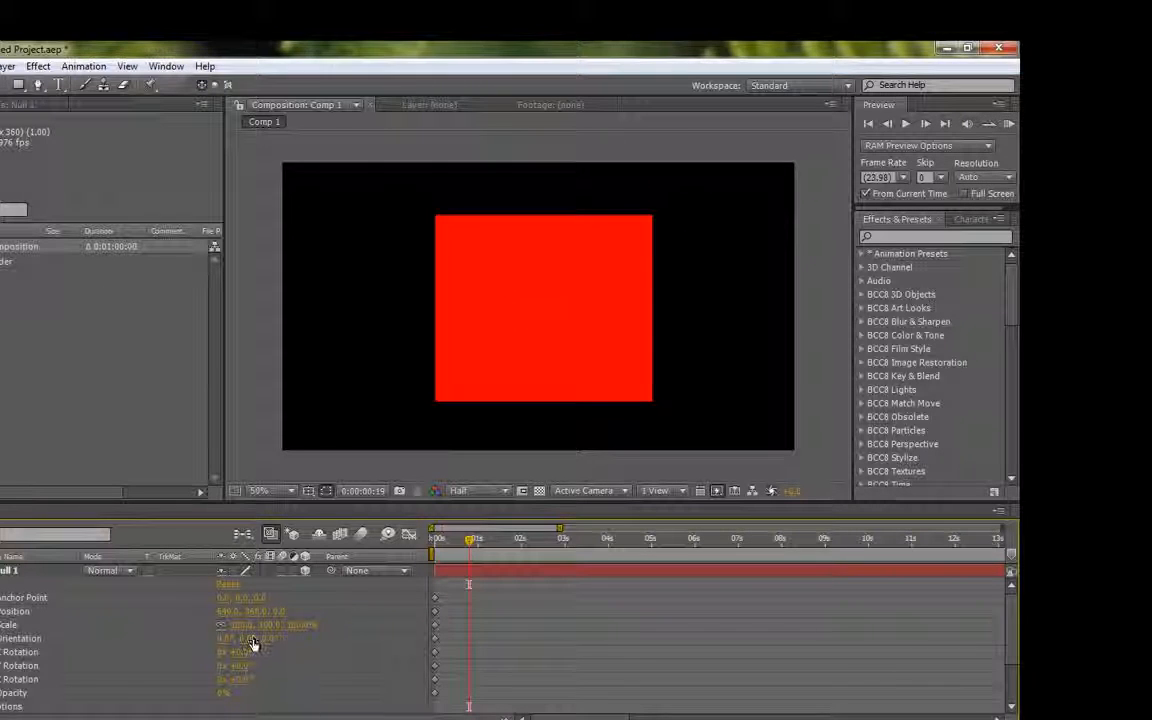
left_click_drag(240, 638, 375, 618)
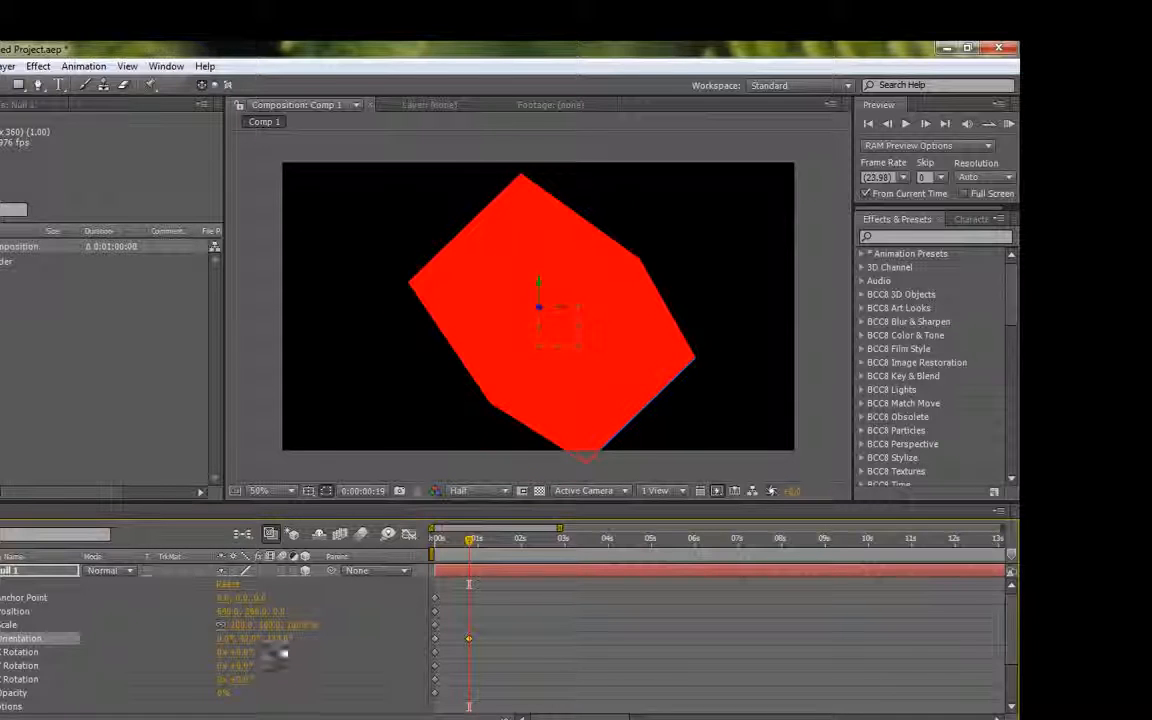
left_click_drag(279, 653, 307, 584)
left_click_drag(245, 649, 370, 641)
left_click(491, 540)
left_click_drag(260, 645, 318, 648)
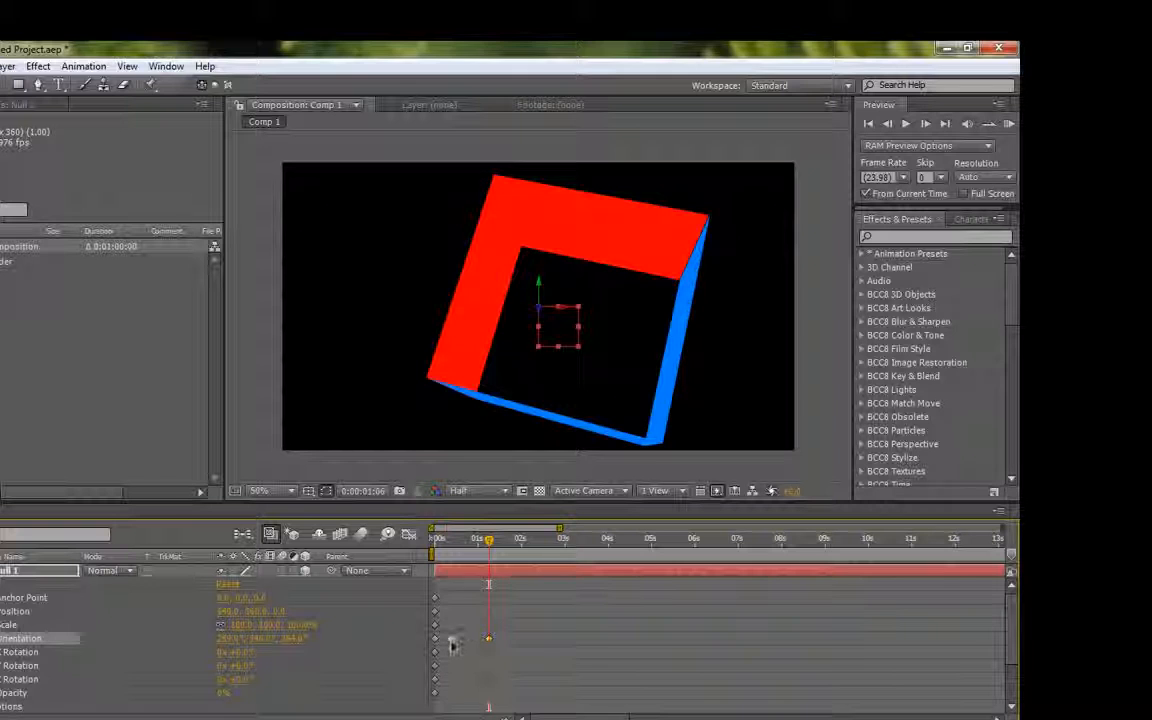
Bring Null 1's three Orientation keyframes closer together, ending at about 0:00:00:19, and apply Easy Ease to them.
left_click_drag(487, 634, 436, 642)
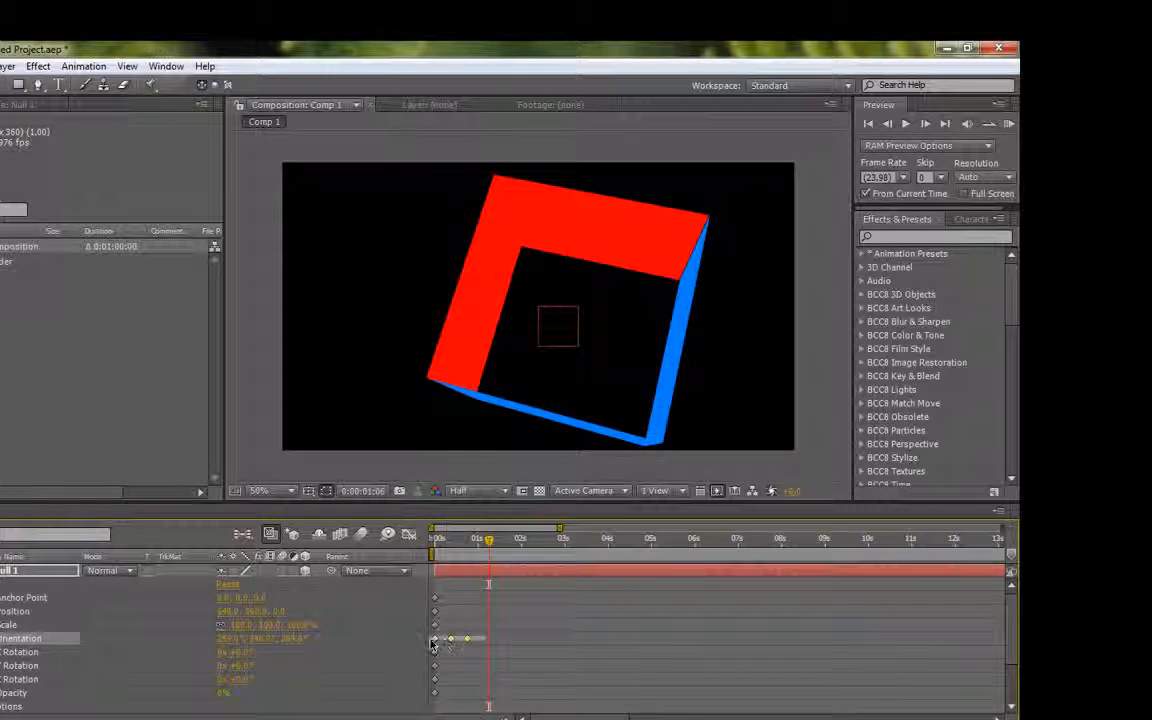
key("F9")
left_click(485, 631)
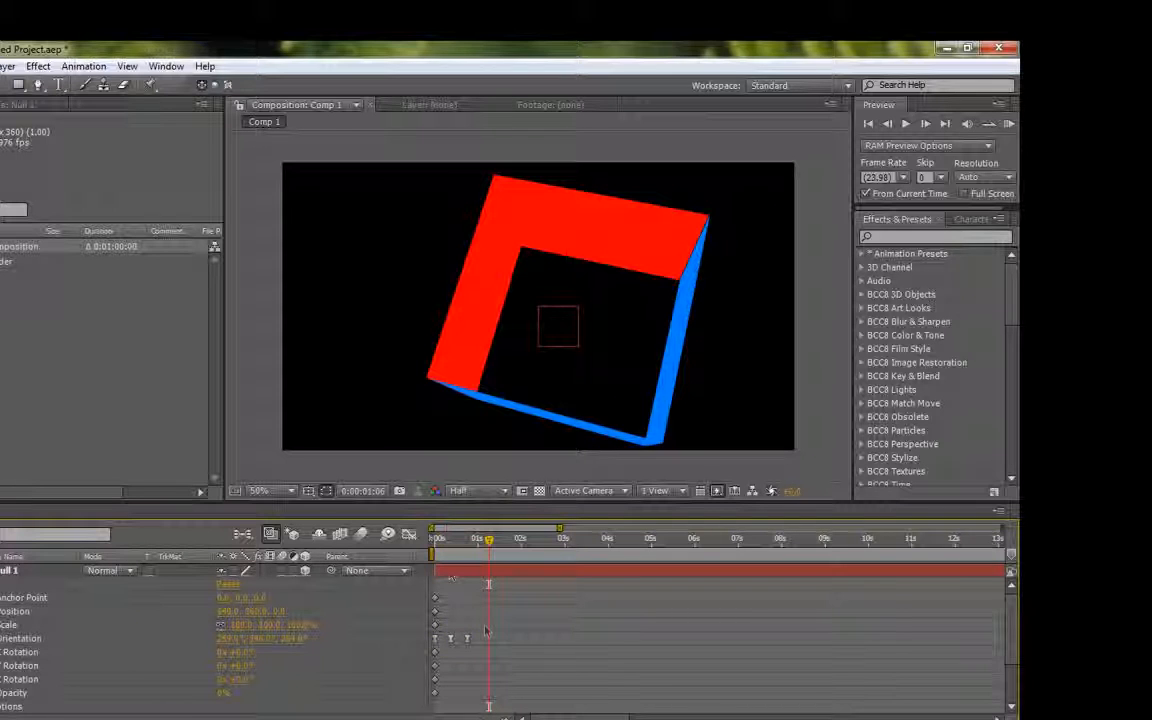
Enable motion blur on the four red and royal blue solids and for the whole composition.
left_click_drag(436, 552, 469, 545)
scroll(290, 645, "down", 3)
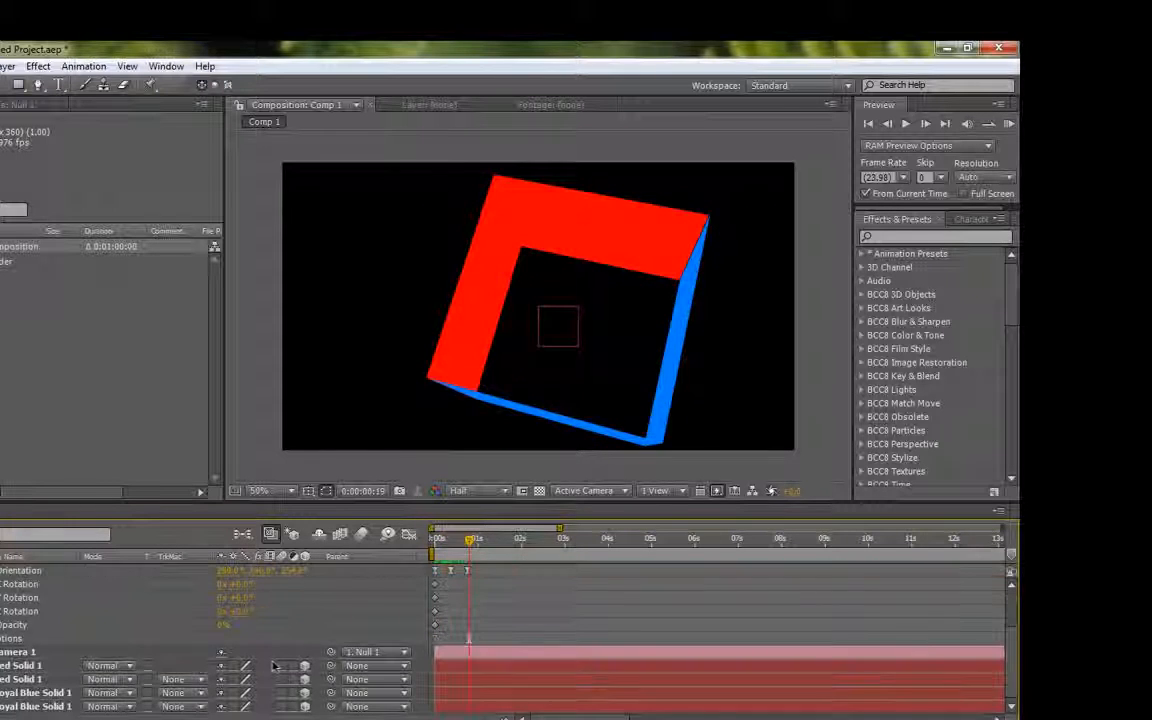
left_click(39, 667)
left_click(37, 707, "shift")
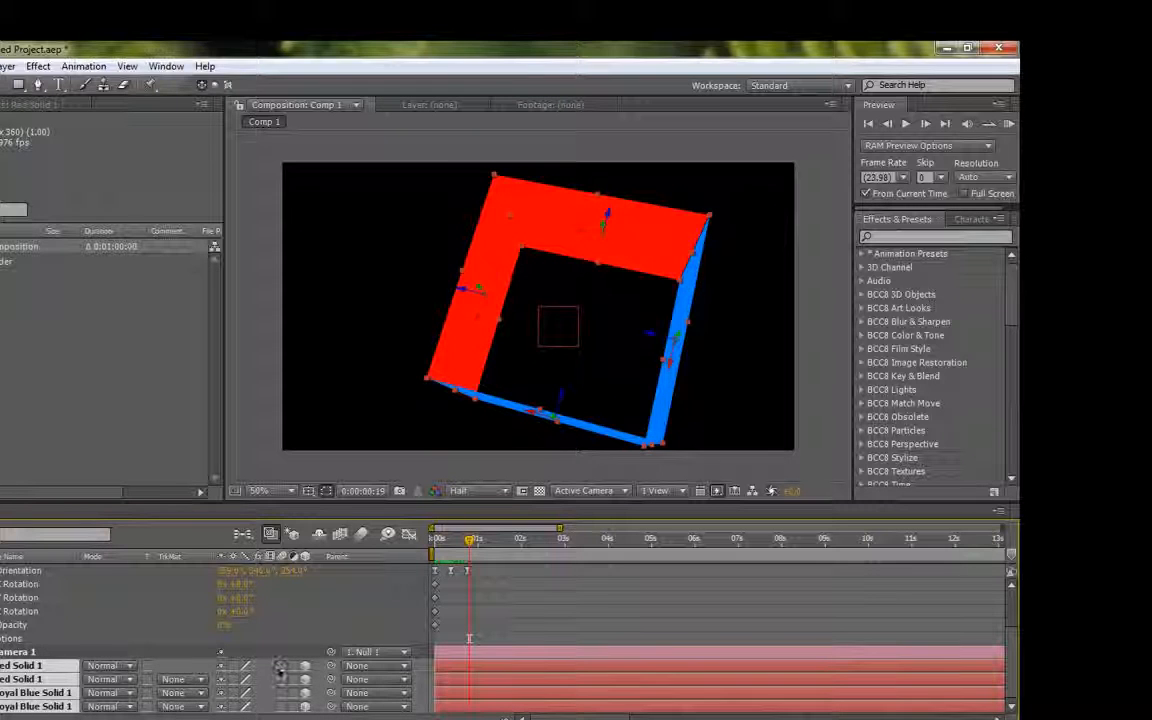
left_click(492, 598)
scroll(492, 598, "up", 3)
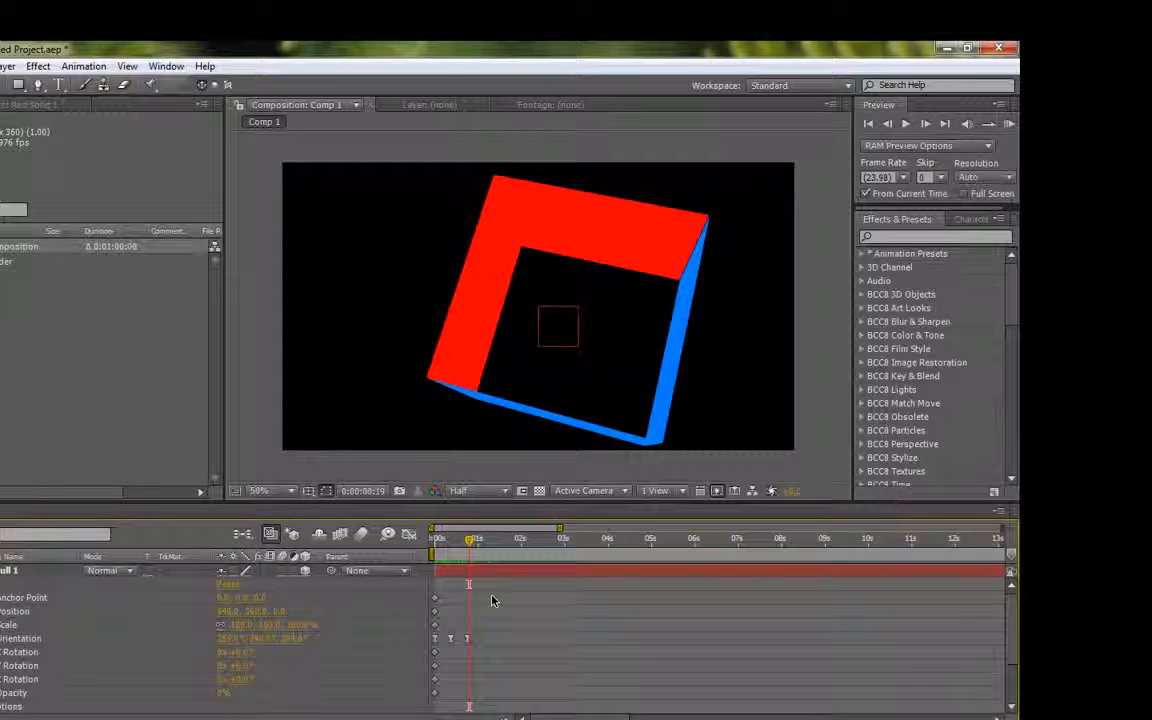
left_click(452, 545)
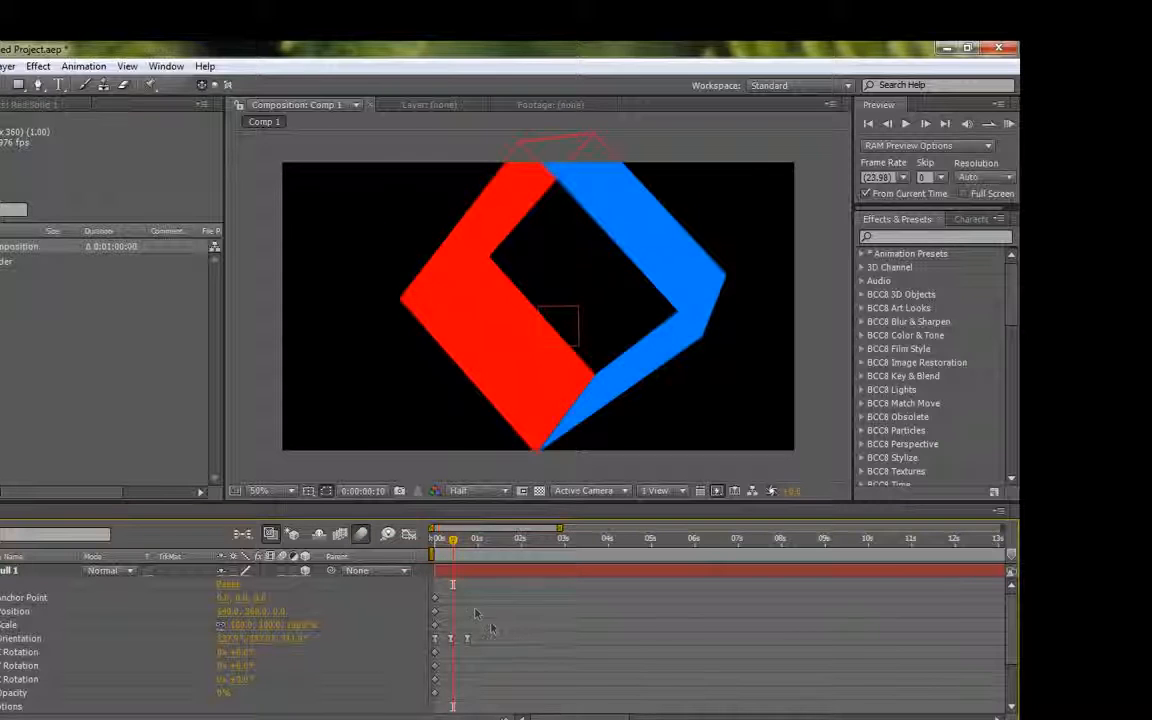
Play a RAM preview of the rotating box from the start of the timeline.
left_click_drag(452, 545, 434, 566)
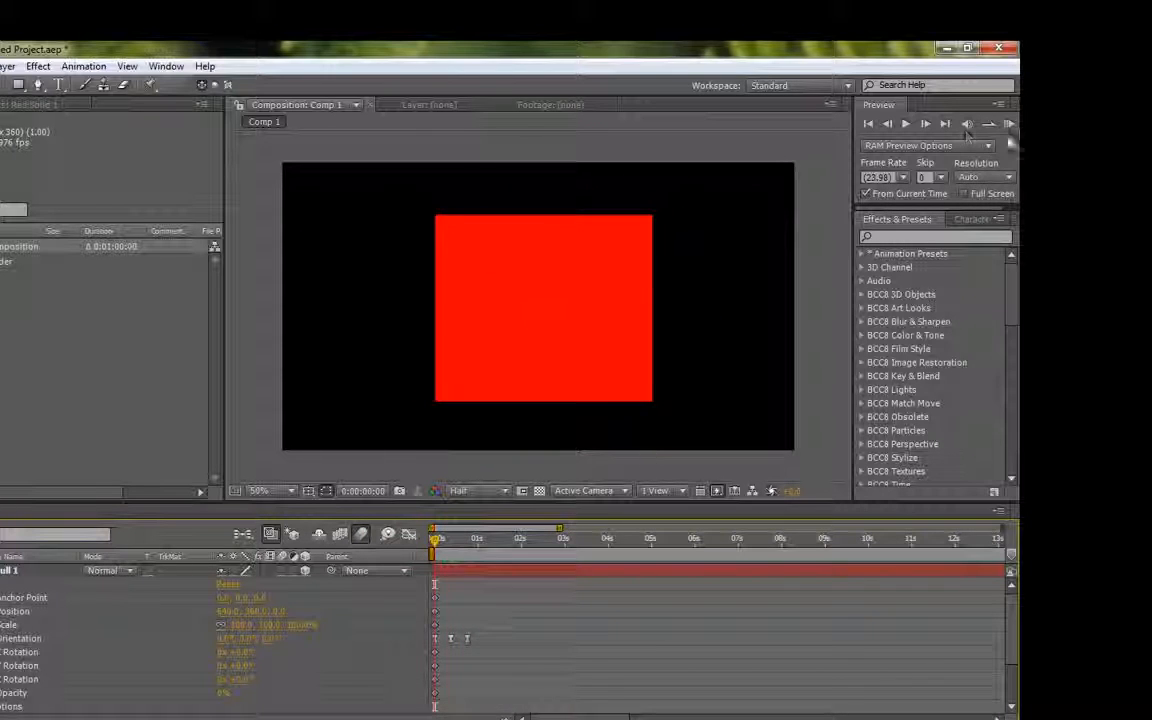
left_click(1010, 123)
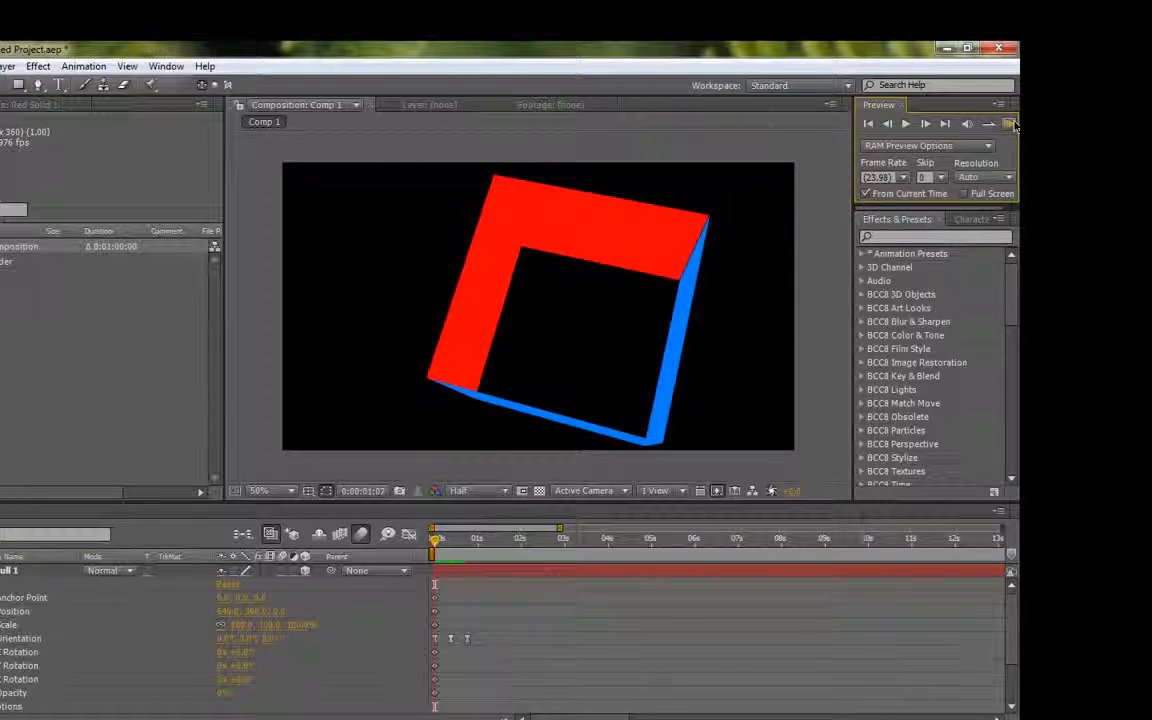
left_click(501, 540)
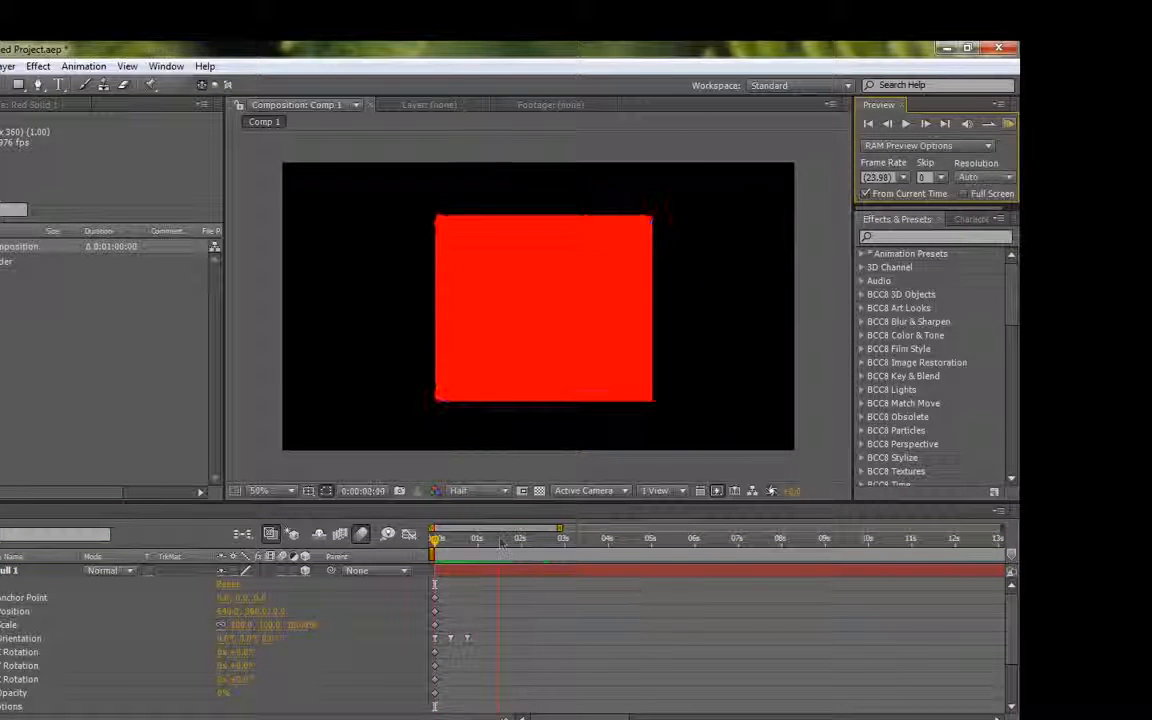
Keyframe Null 1's Orientation at 0, 0, 0 at 0:00:01:03 and preview the full rotation from the start.
left_click(483, 540)
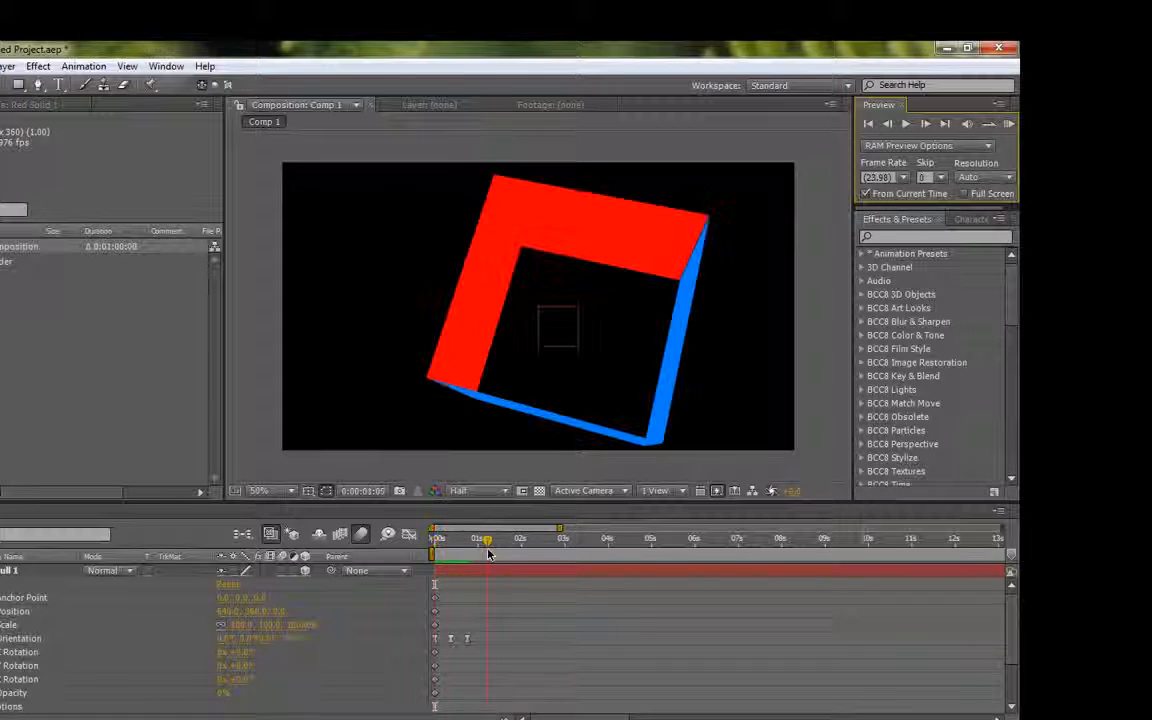
left_click(235, 640)
type("0")
left_click(280, 641)
type("0")
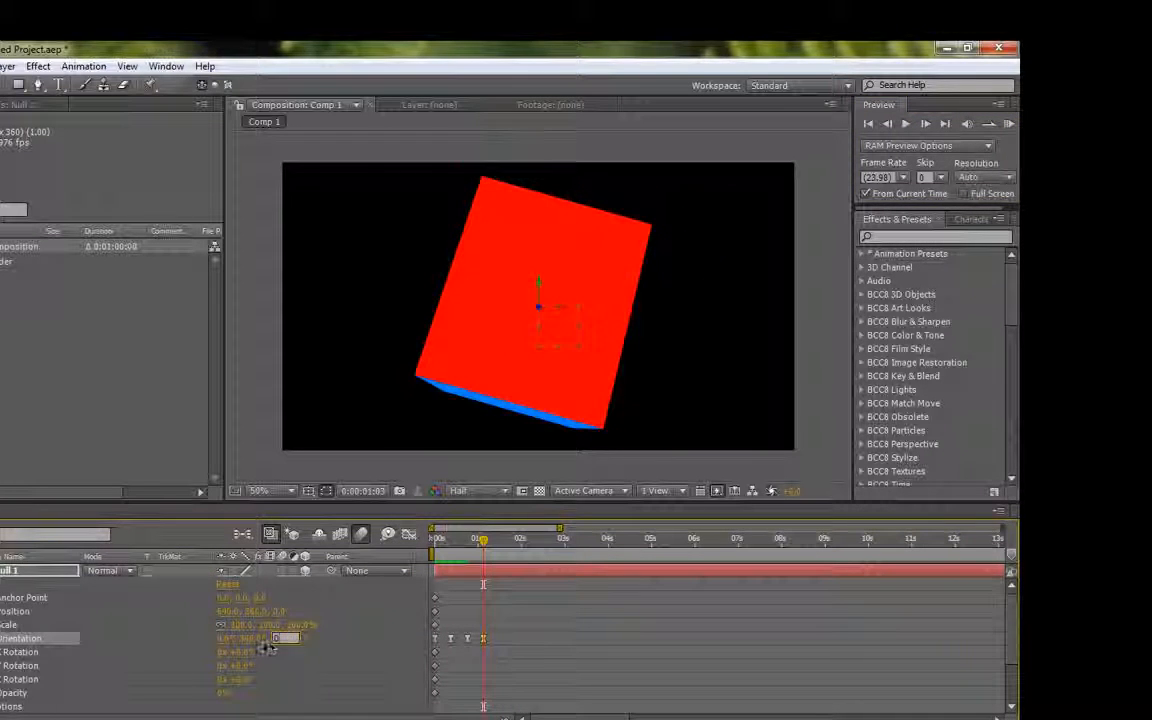
left_click(252, 639)
type("0")
left_click(350, 635)
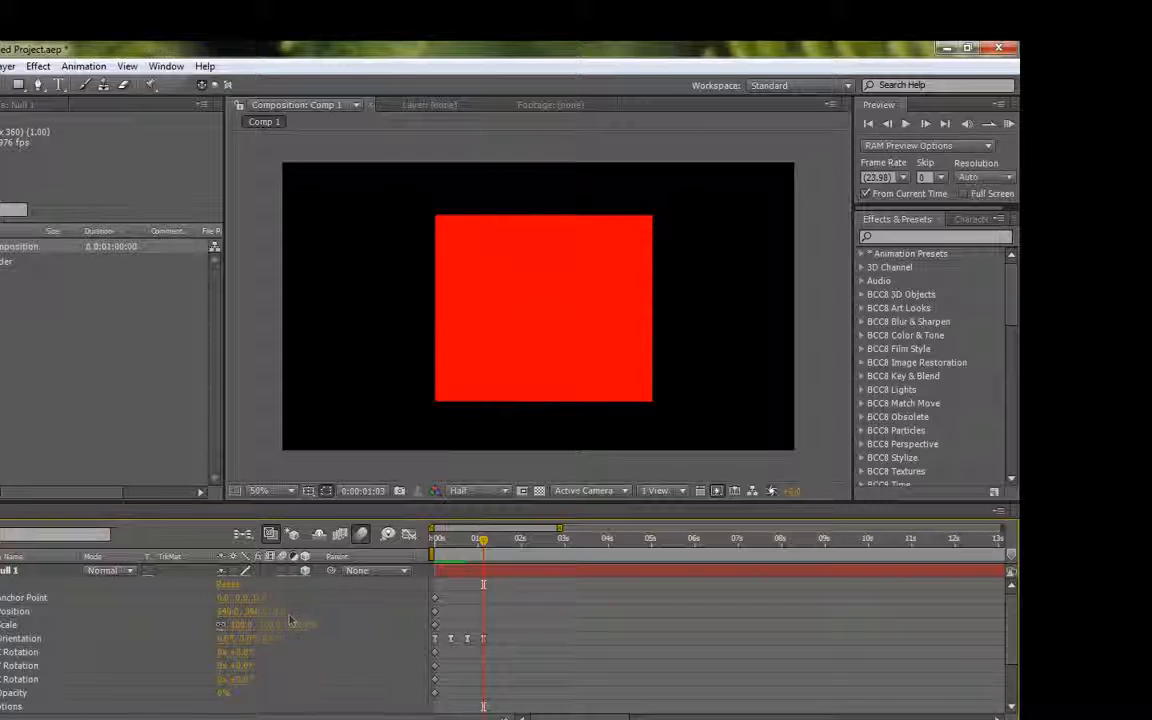
left_click_drag(480, 550, 436, 545)
left_click(1010, 125)
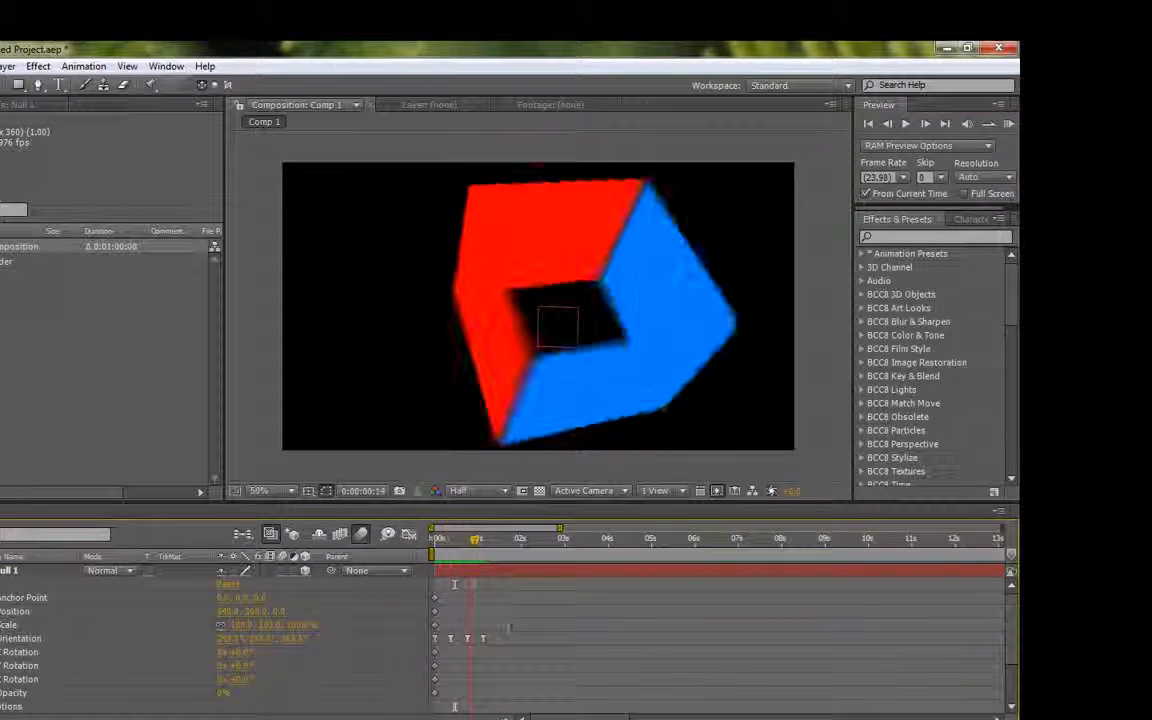
Apply Keyframe Assistant easing to all four of Null 1's Orientation keyframes.
left_click_drag(513, 640, 438, 638)
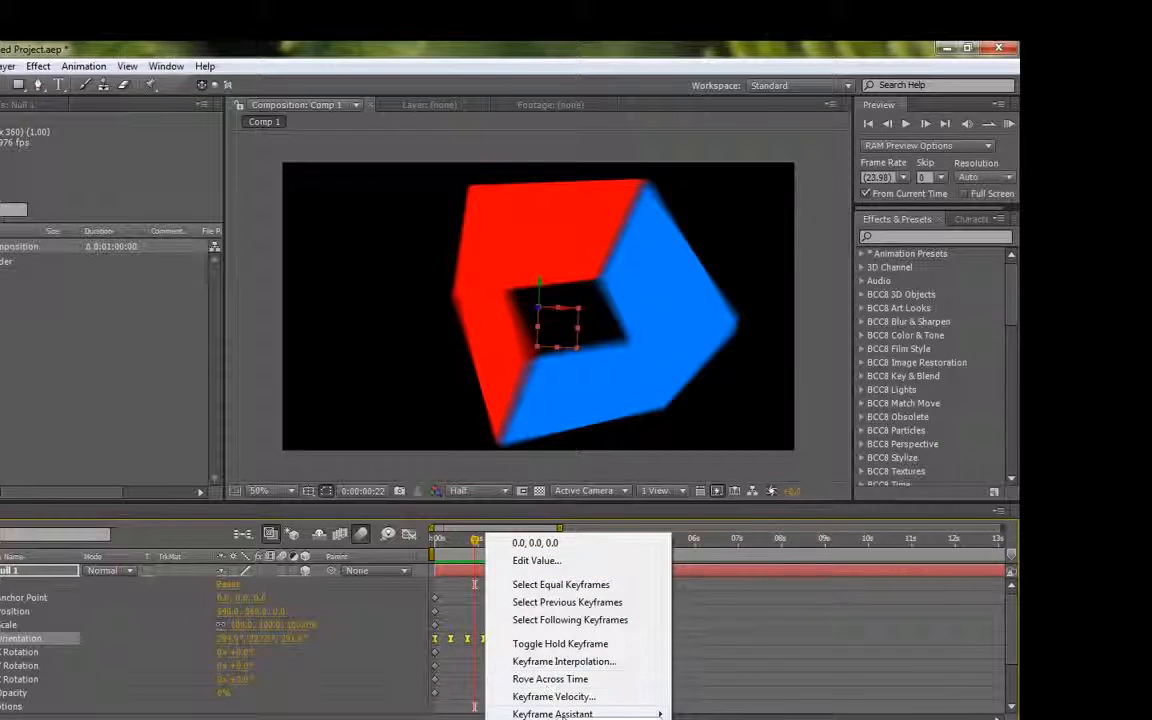
mouse_move(553, 712)
left_click(428, 632)
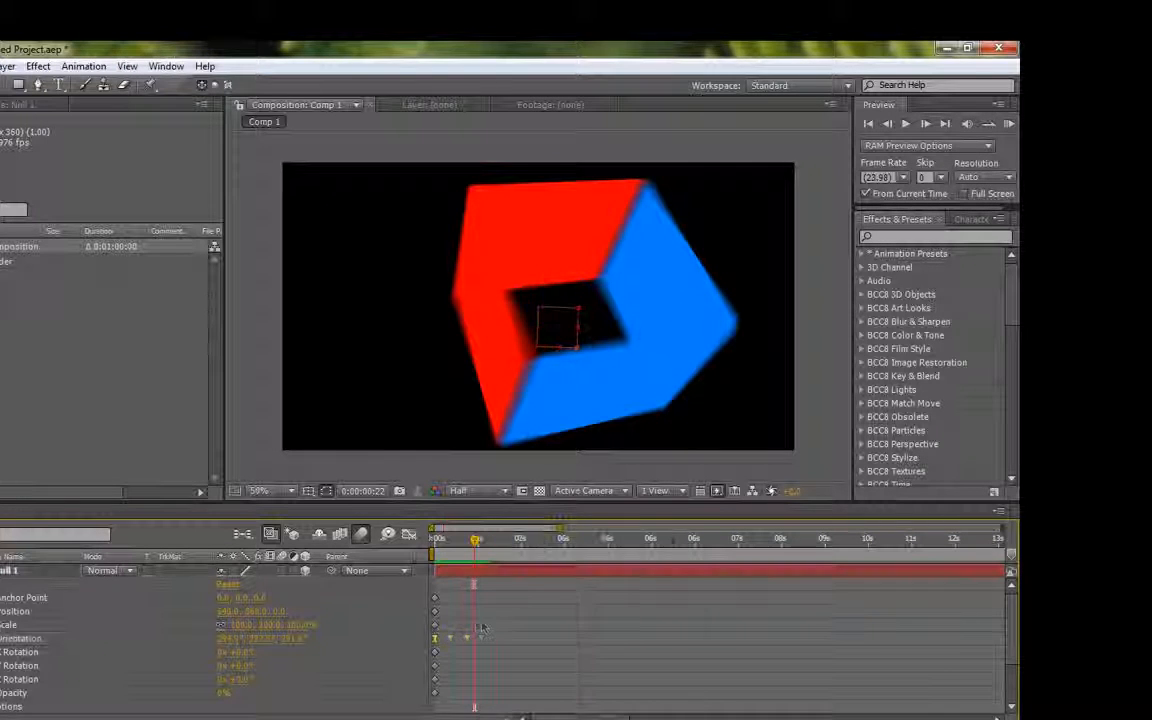
left_click(504, 598)
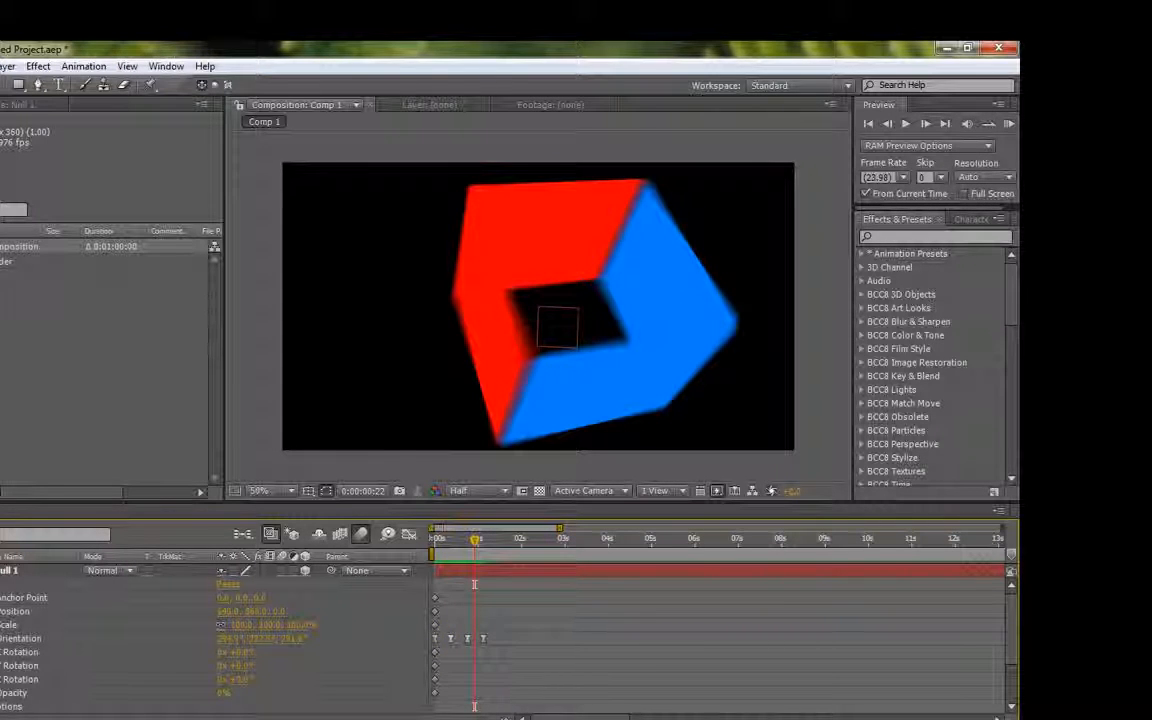
Collapse Null 1's properties and move the current time from the start of the timeline to 0:00:01:05.
left_click(0, 571)
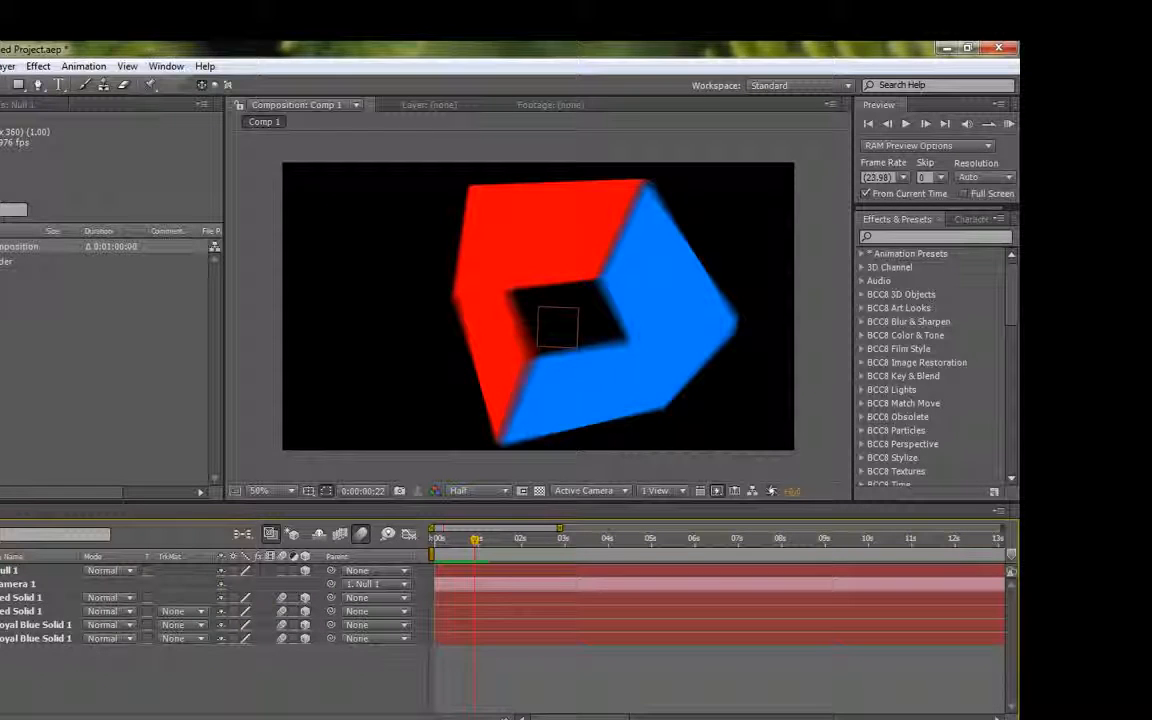
key("Home")
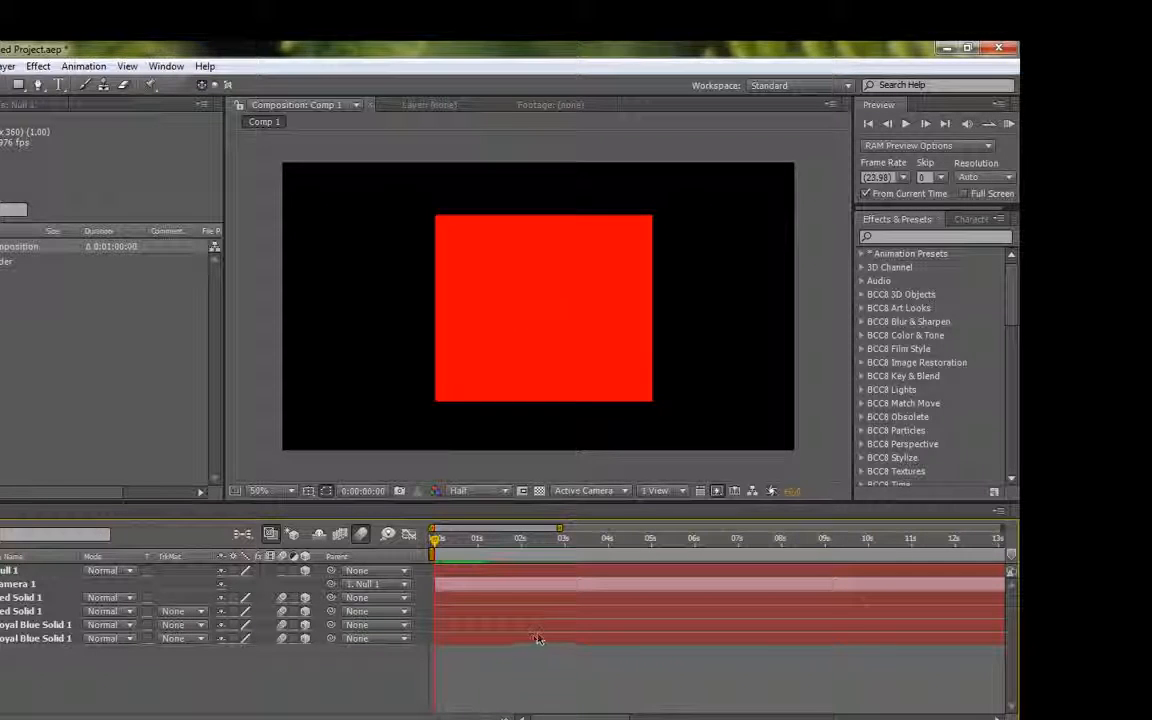
left_click_drag(437, 540, 488, 555)
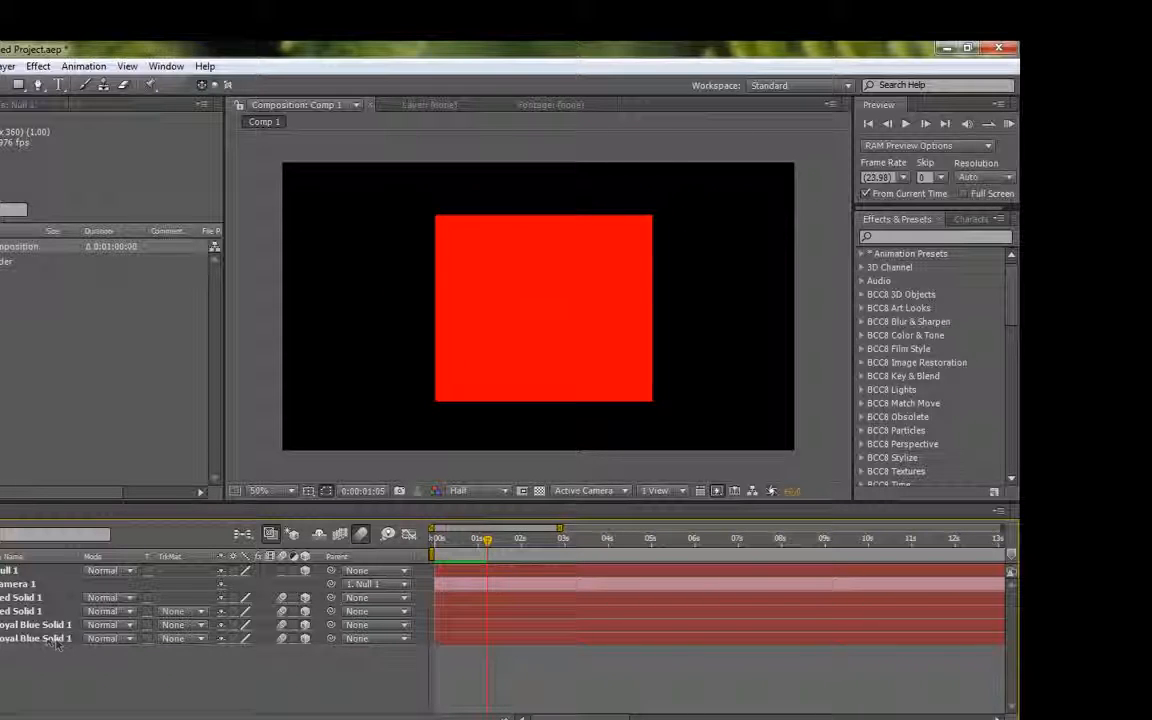
Pre-compose the null, camera and four solid layers into Pre-comp 1, moving all attributes into the new composition.
left_click(56, 641)
left_click(35, 573, "shift")
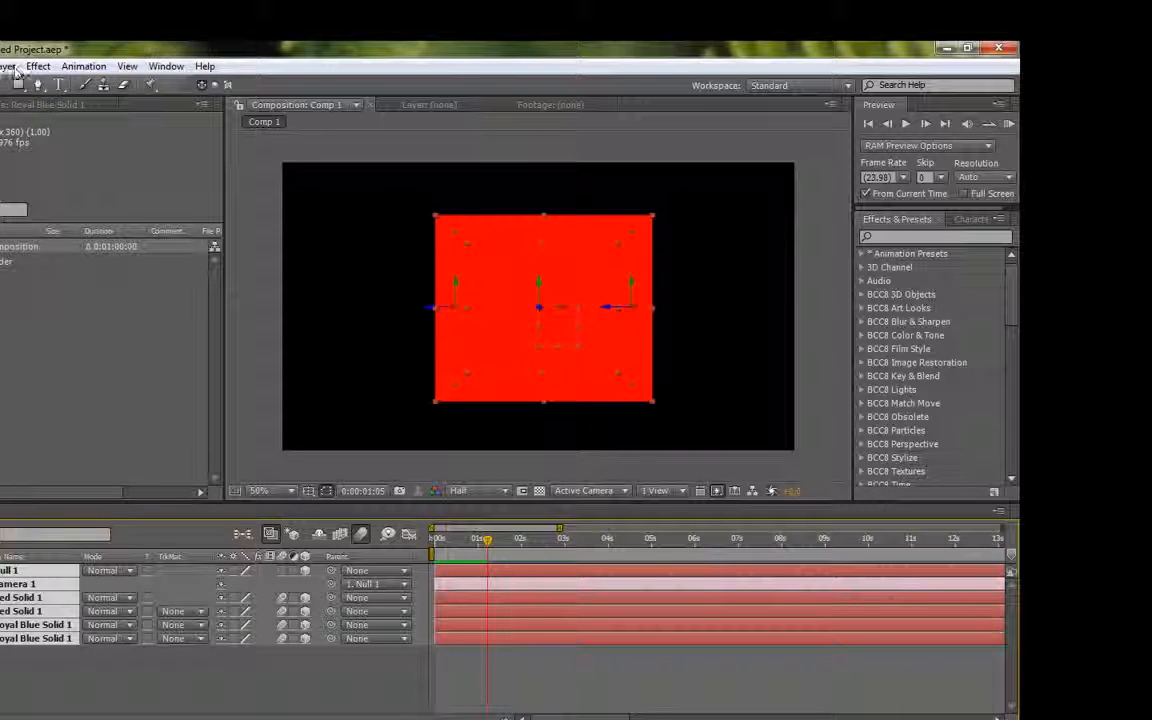
left_click(12, 67)
left_click(110, 639)
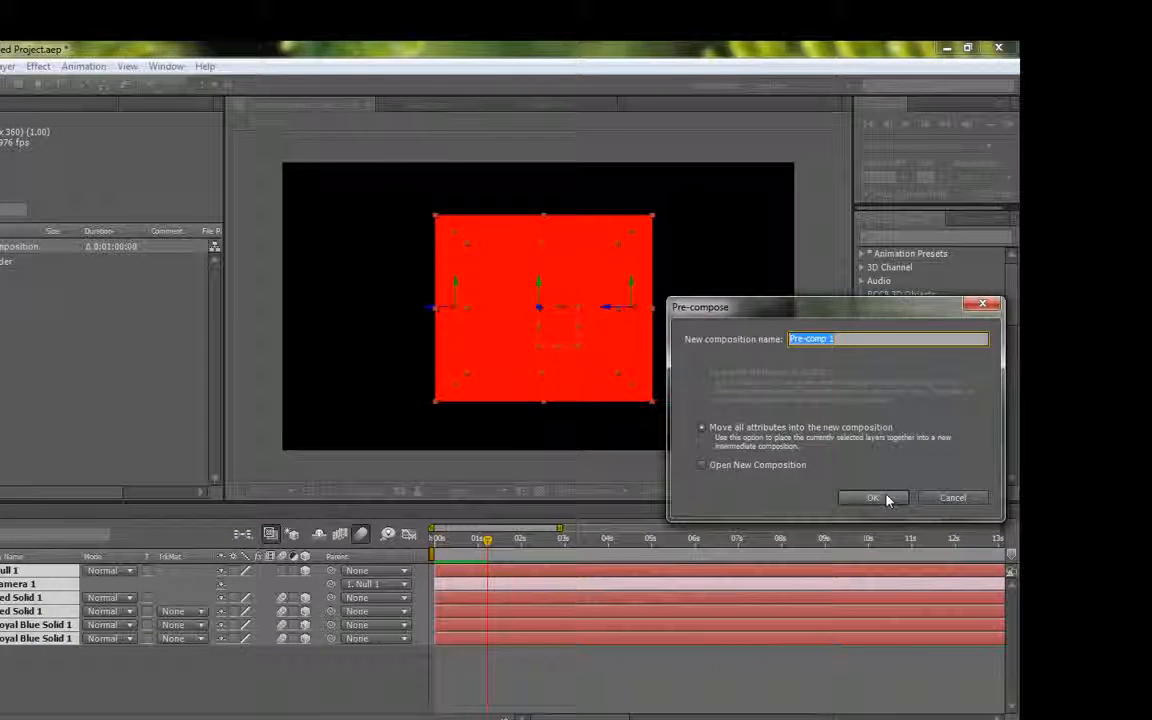
left_click(887, 498)
Add a new camera layer named Camera 1 to Comp 1 with the default camera settings.
left_click(6, 66)
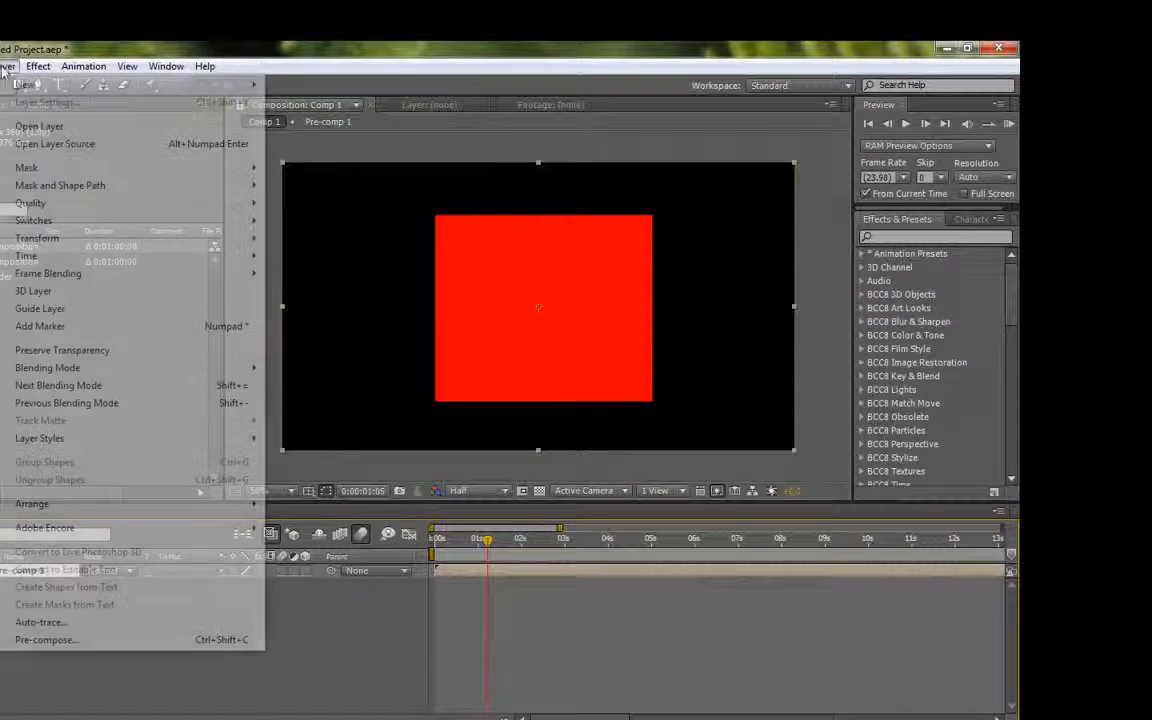
mouse_move(25, 84)
left_click(298, 136)
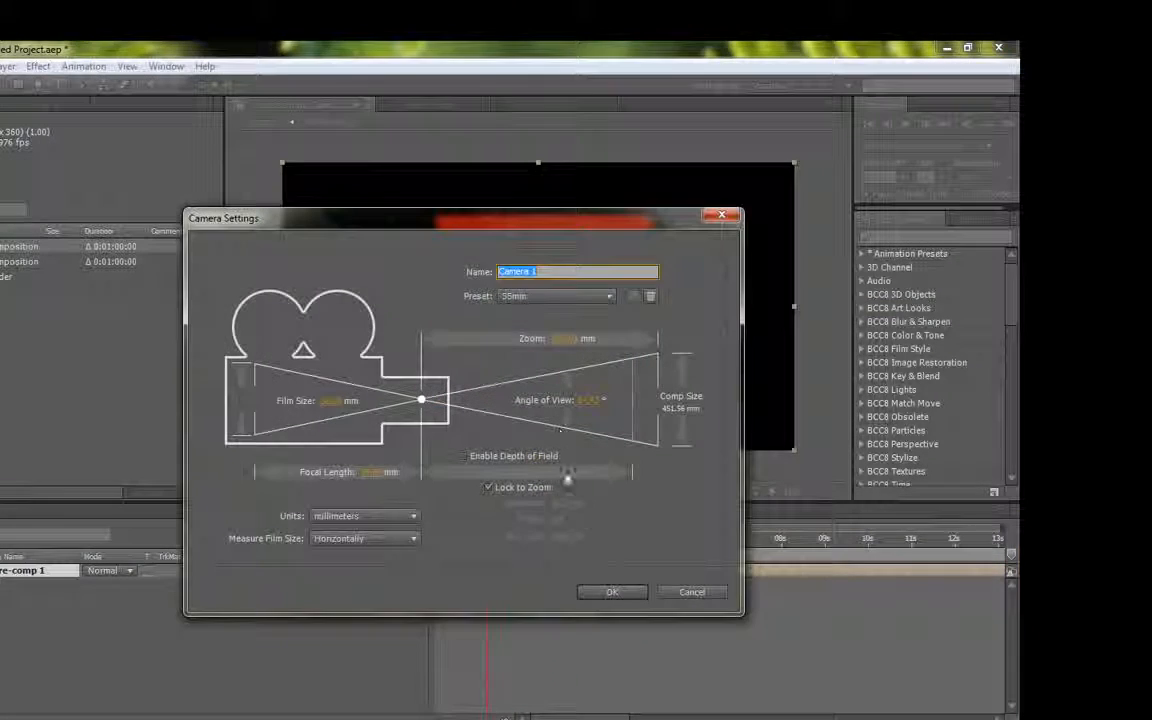
left_click(612, 593)
Add a null object as a 3D layer and parent Camera 1 to it.
left_click(6, 66)
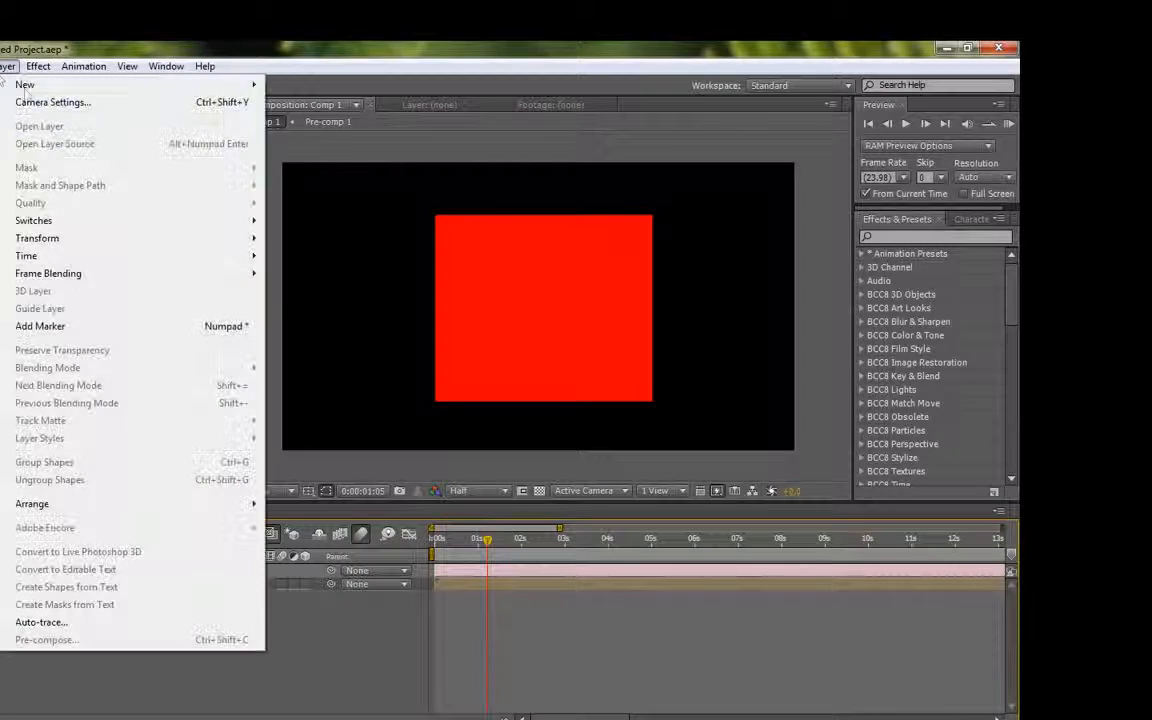
mouse_move(25, 84)
left_click(295, 152)
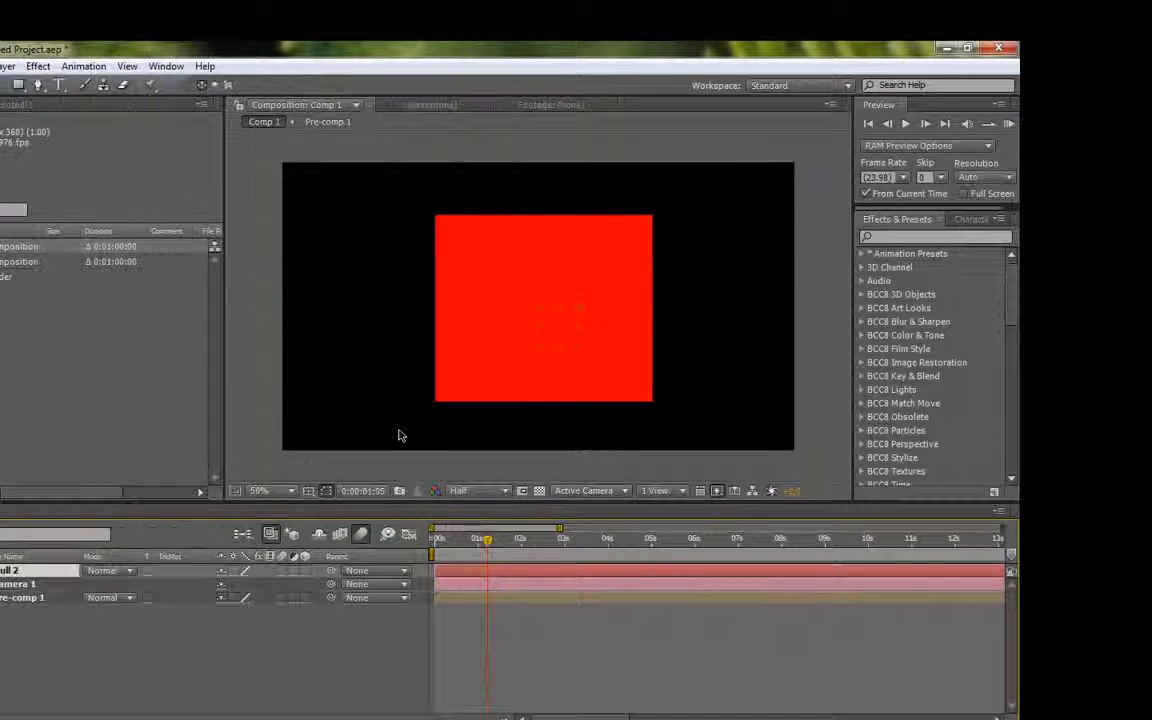
left_click(305, 571)
left_click_drag(331, 585, 20, 570)
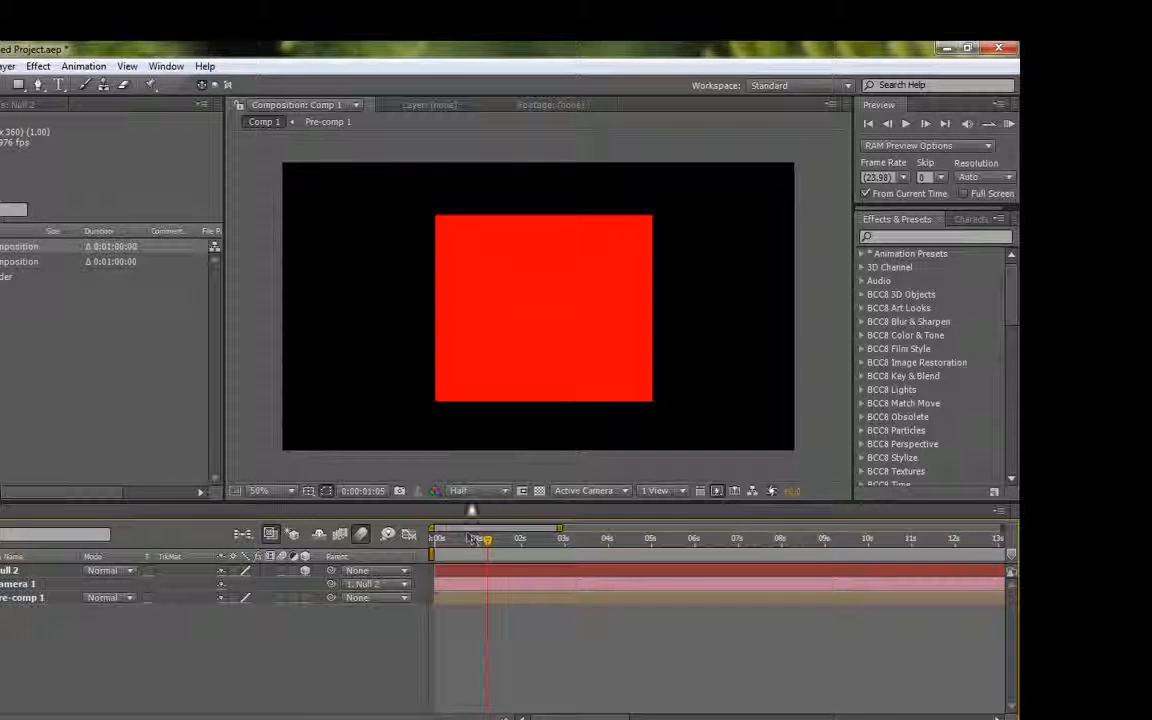
Scrub to 0:00:01:17 and expand Null 2's transform properties.
left_click_drag(471, 540, 436, 540)
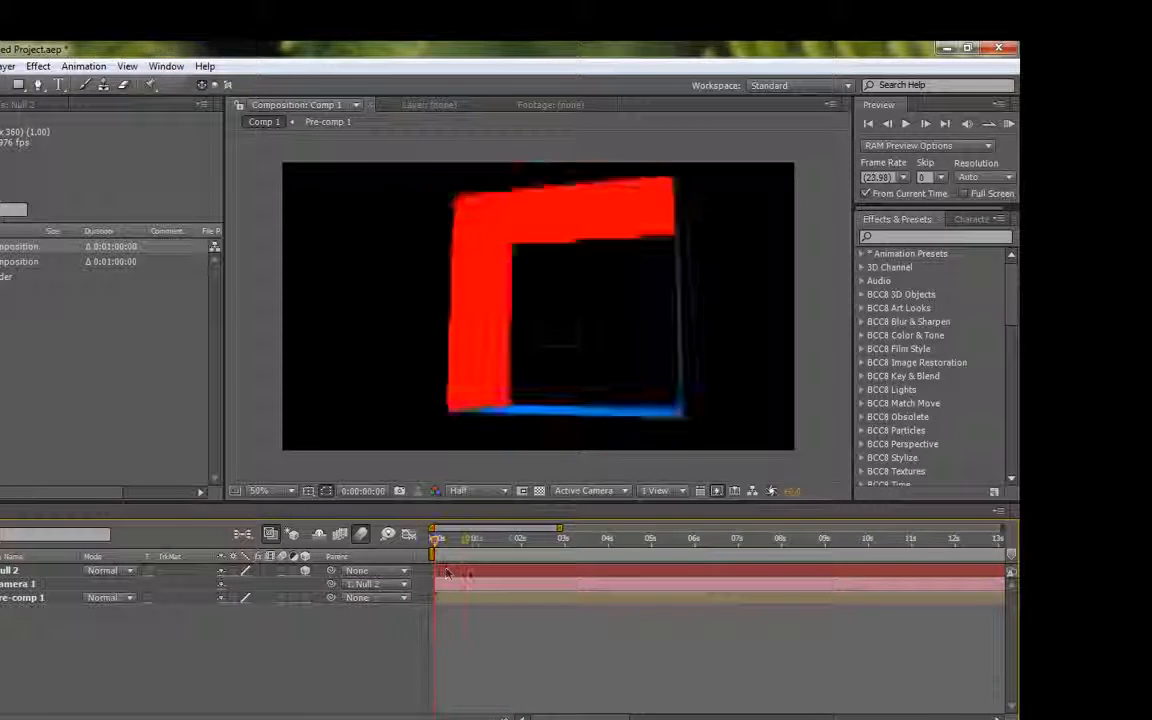
left_click(509, 540)
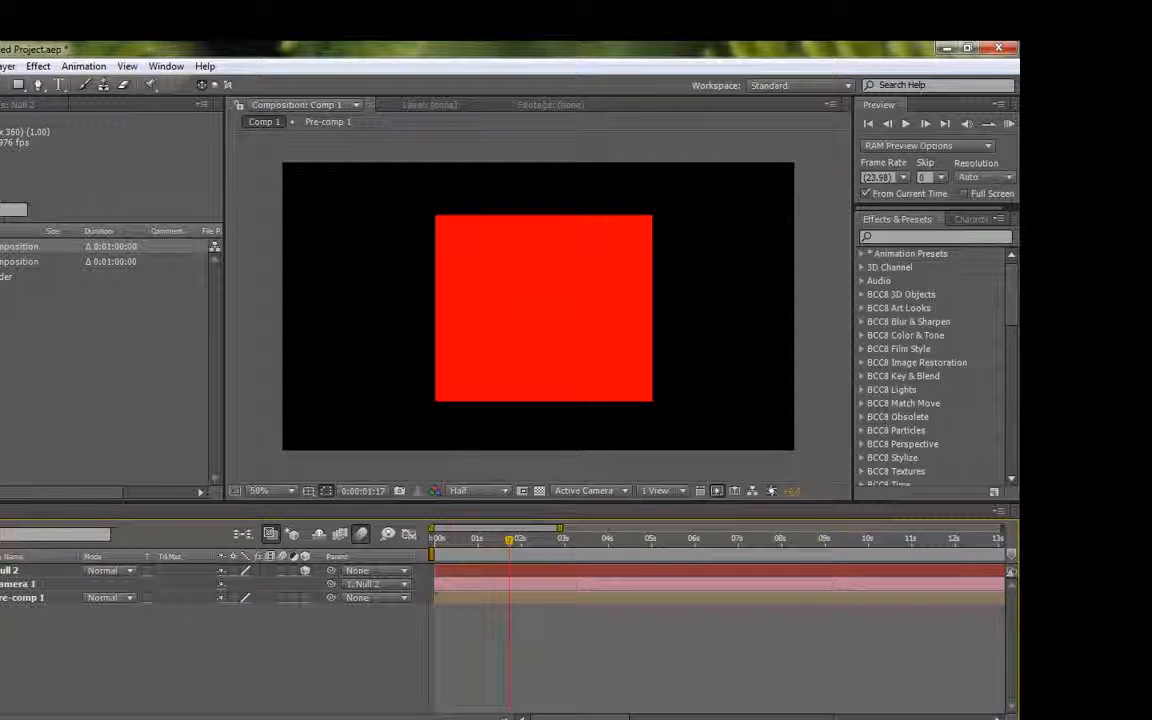
left_click(0, 570)
left_click(0, 584)
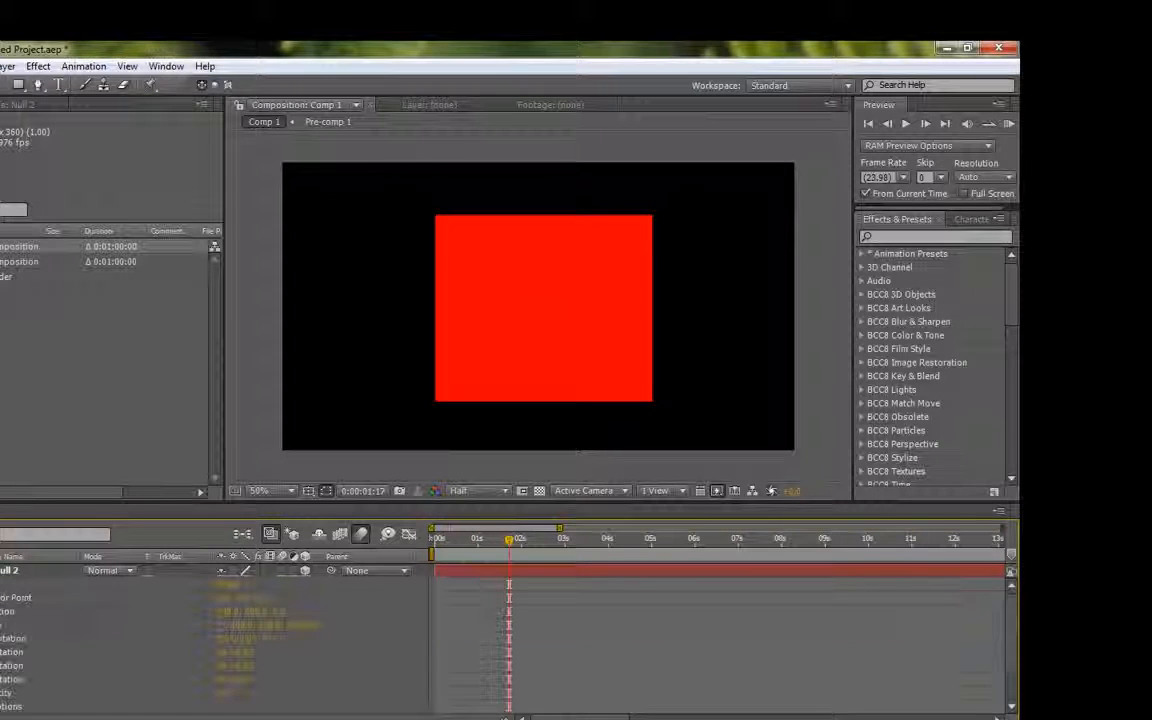
Make the Pre-comp 1 layer 3D and undo the trial rotation of Null 2.
scroll(200, 617, "down", 1)
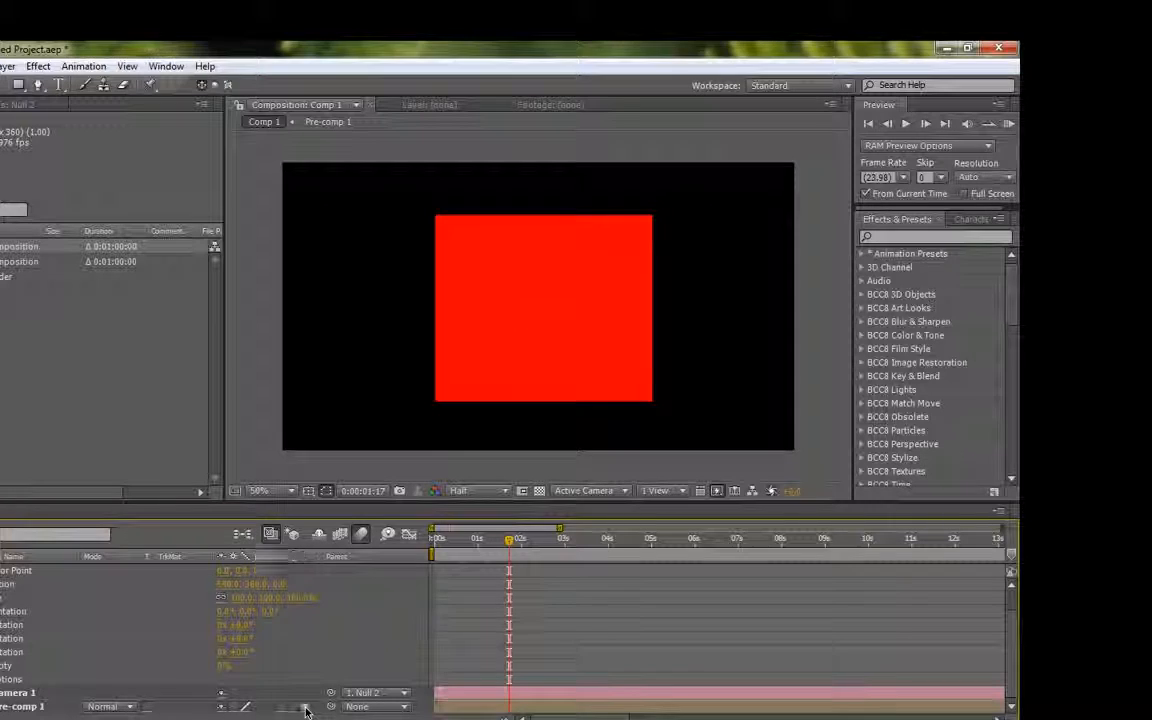
scroll(355, 674, "up", 1)
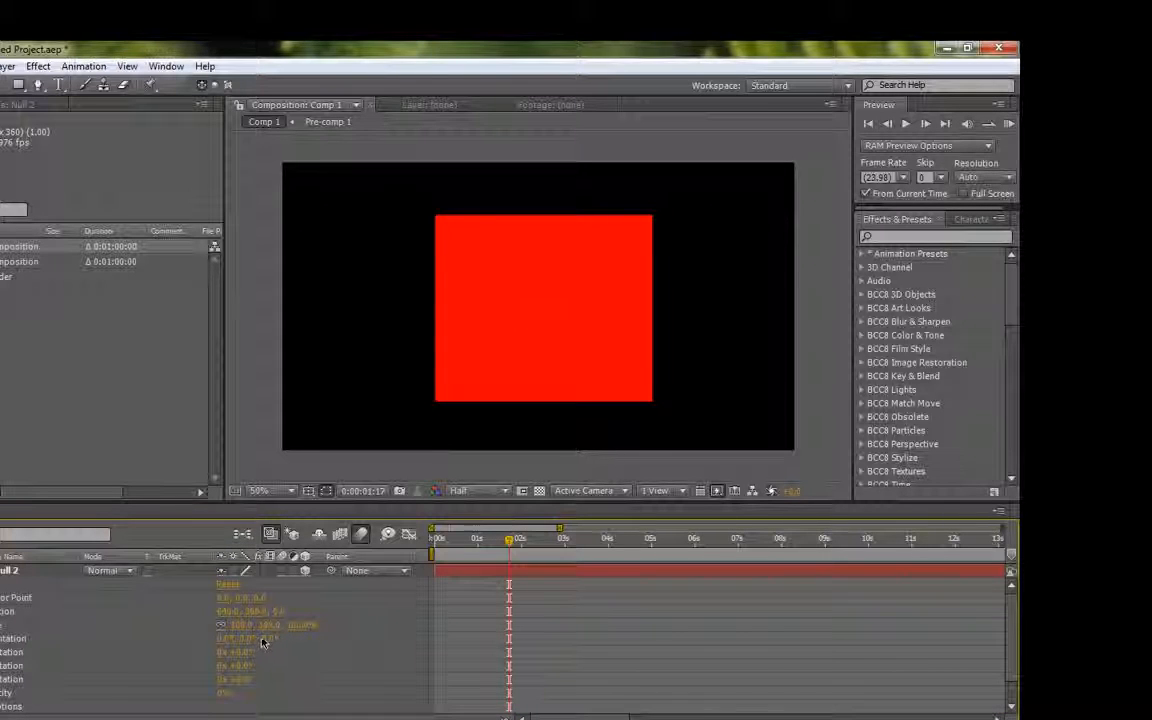
left_click_drag(250, 650, 252, 680)
left_click(305, 661)
key("ctrl+z")
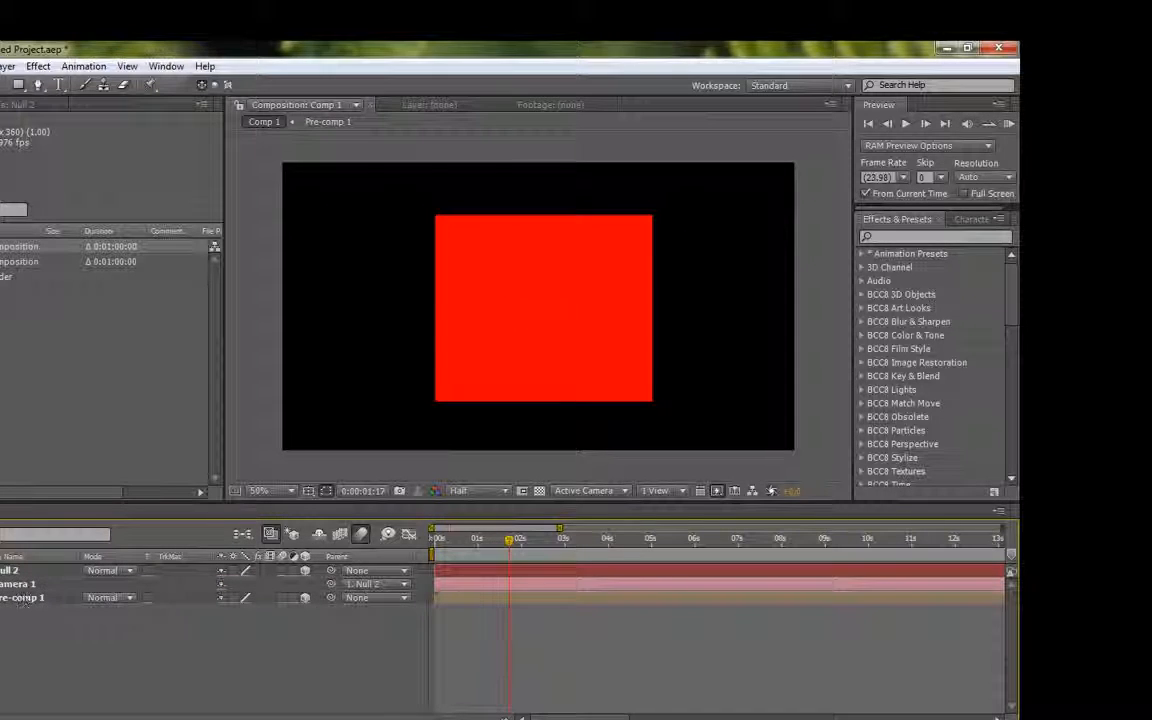
Duplicate the Pre-comp 1 layer and turn on Collapse Transformations for the upper copy.
left_click(1, 598)
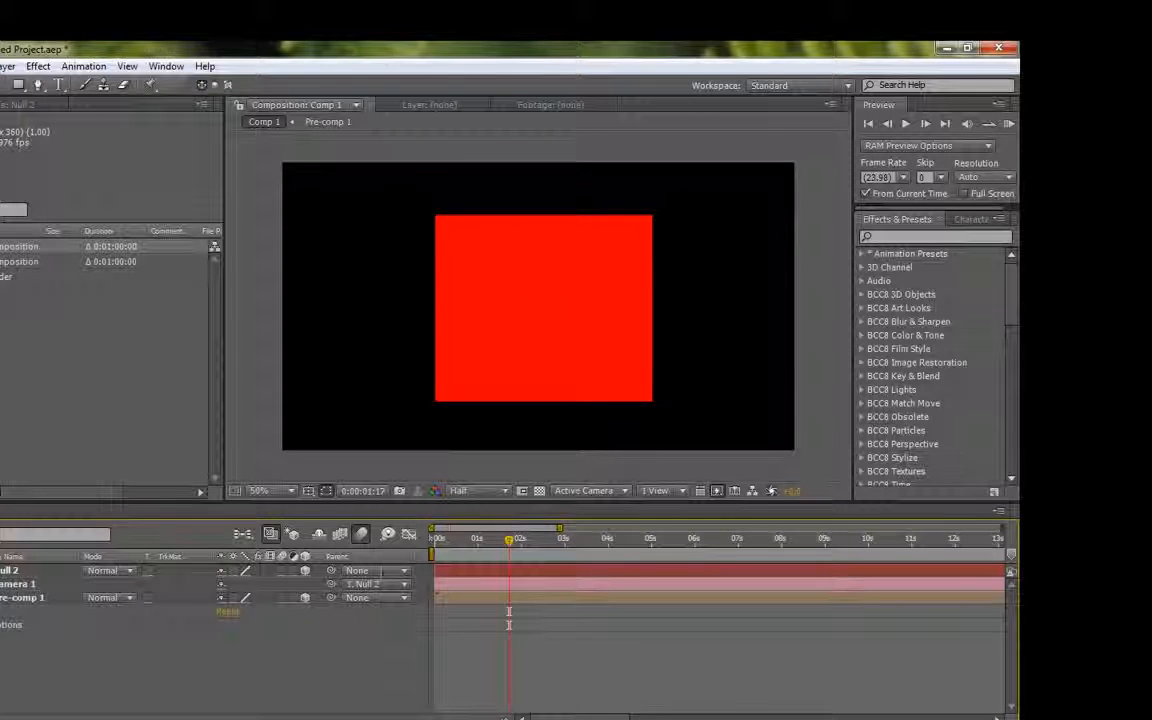
left_click(442, 598)
key("ctrl+d")
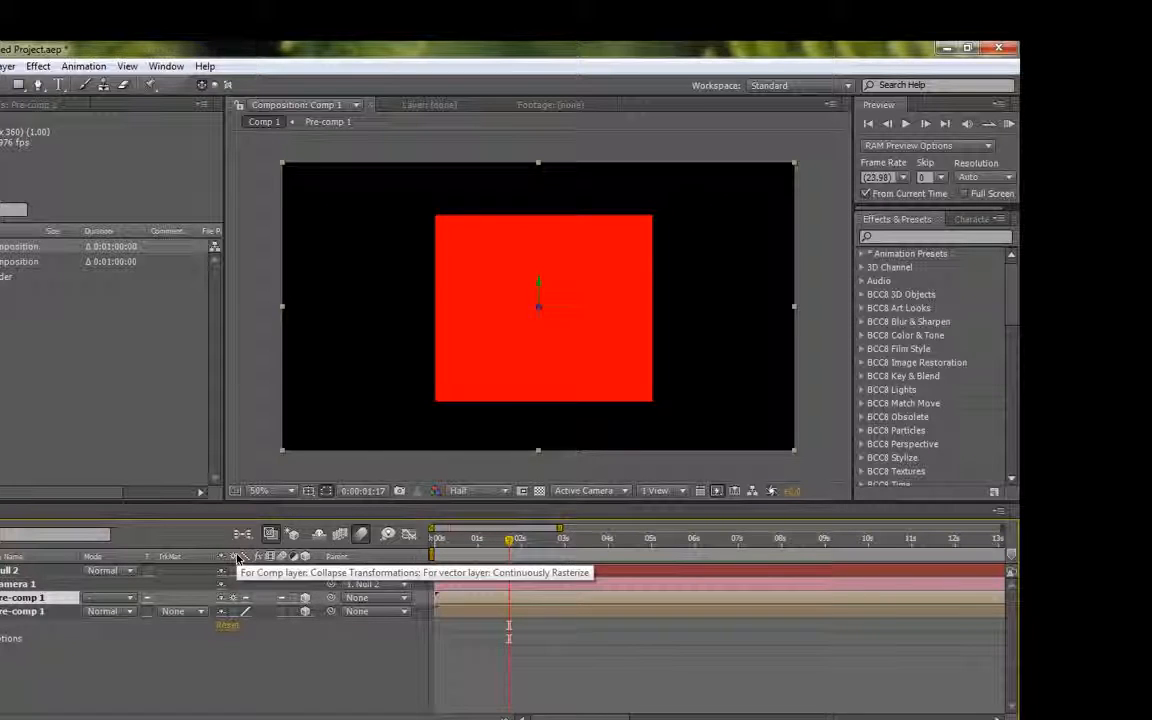
left_click(535, 632)
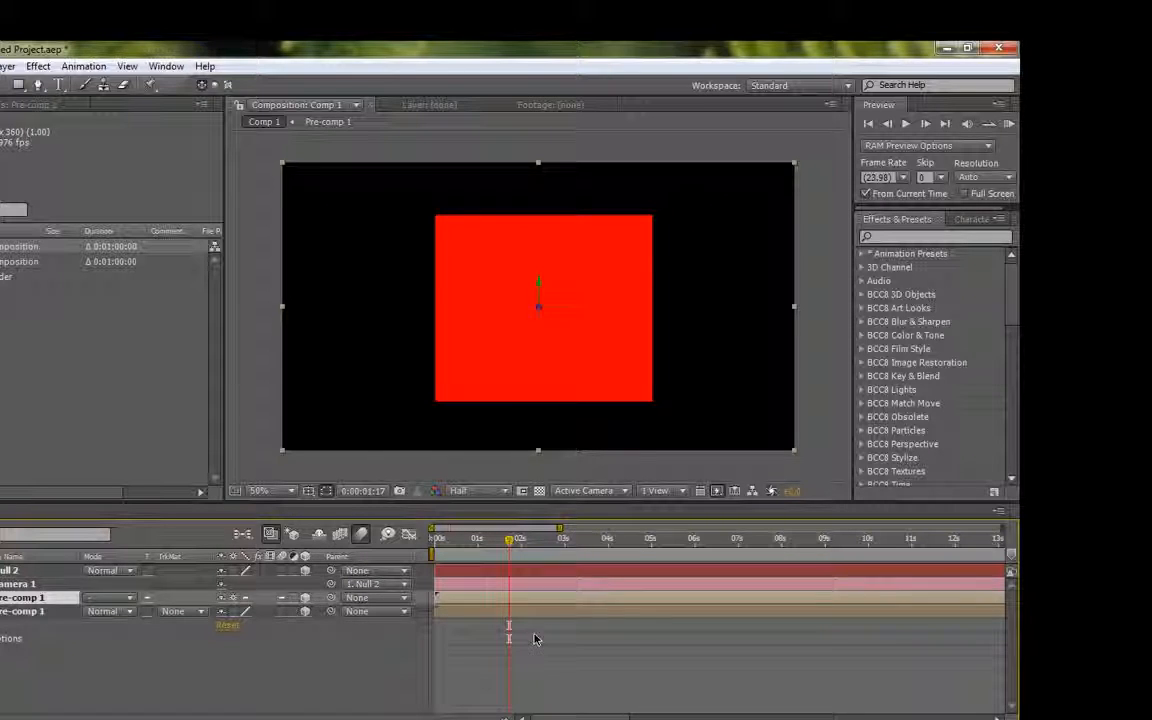
left_click(14, 598)
Change Null 2's Orientation on all three axes to view the box from an angle, then collapse its properties.
left_click(0, 571)
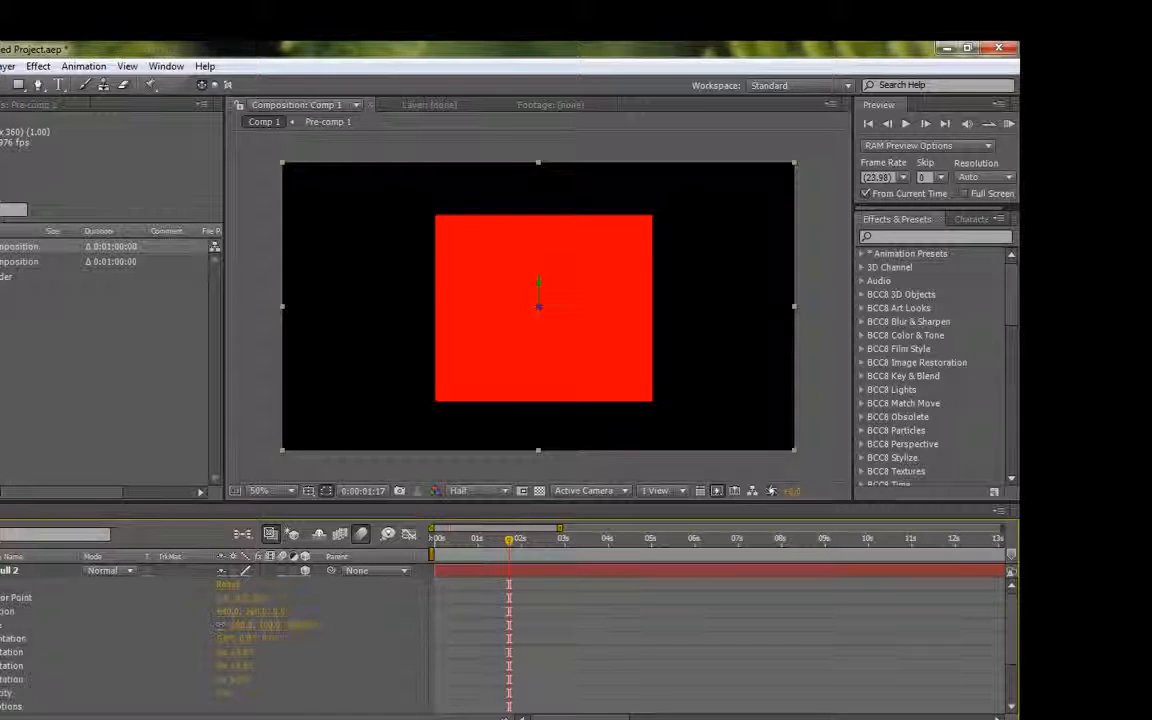
left_click(0, 571)
left_click(0, 571)
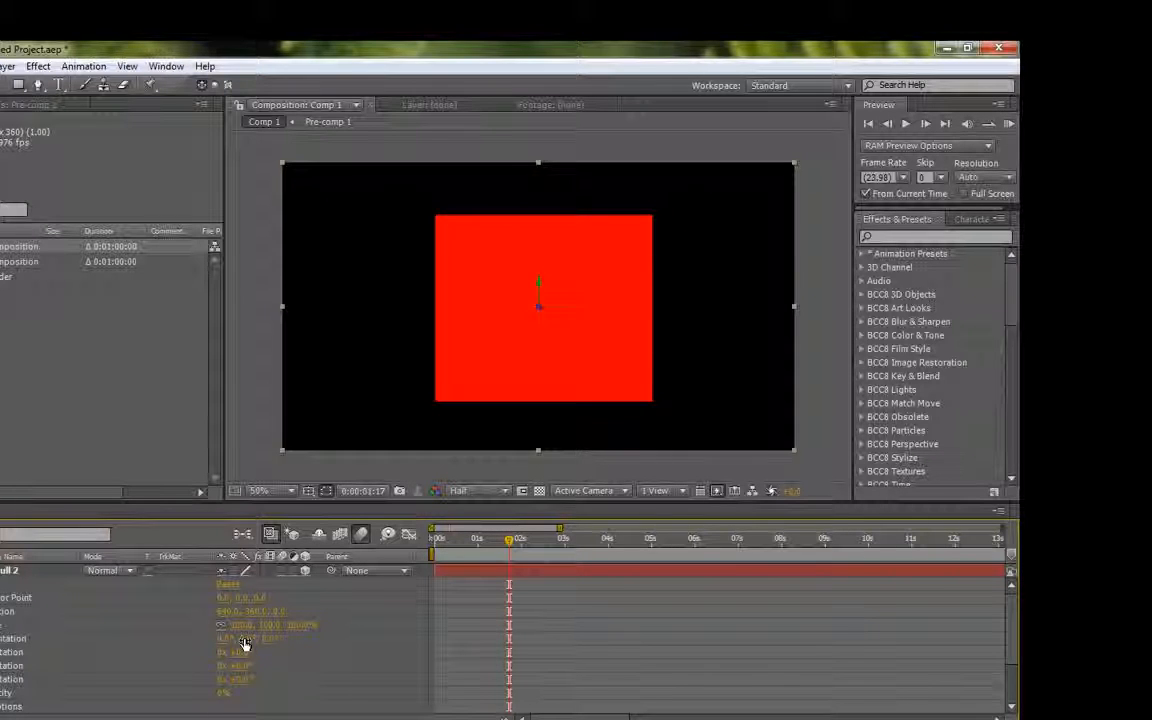
left_click_drag(248, 641, 388, 640)
left_click_drag(281, 639, 364, 632)
left_click_drag(228, 647, 329, 645)
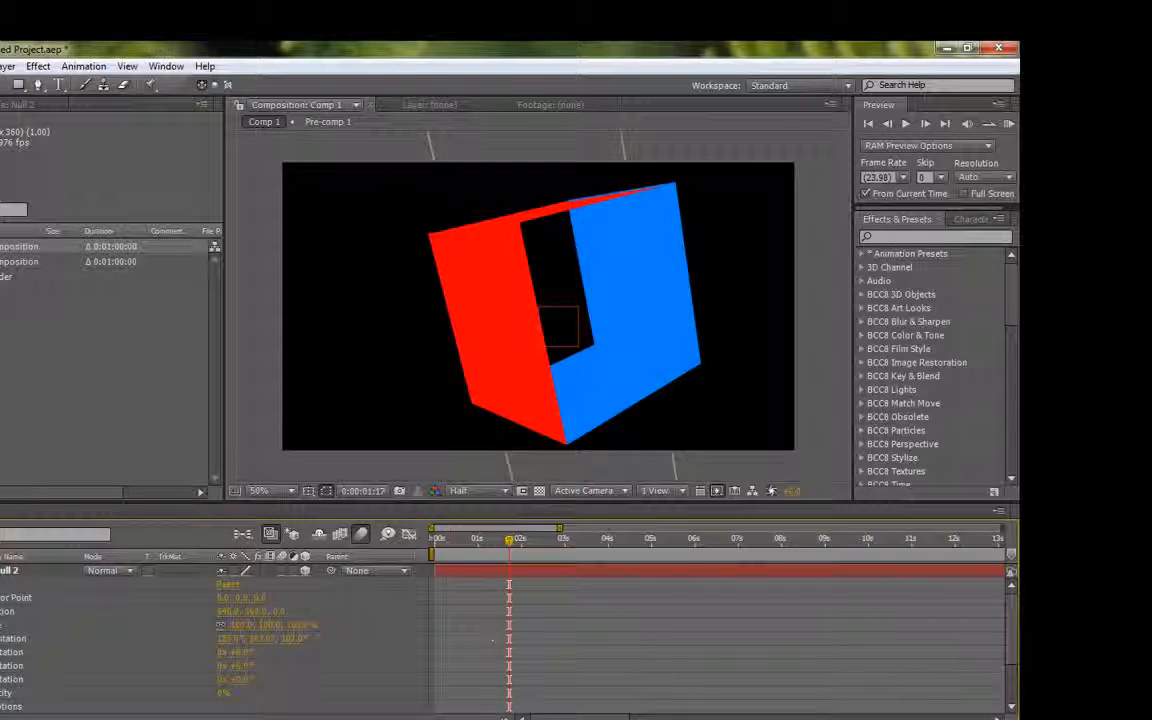
left_click(1, 571)
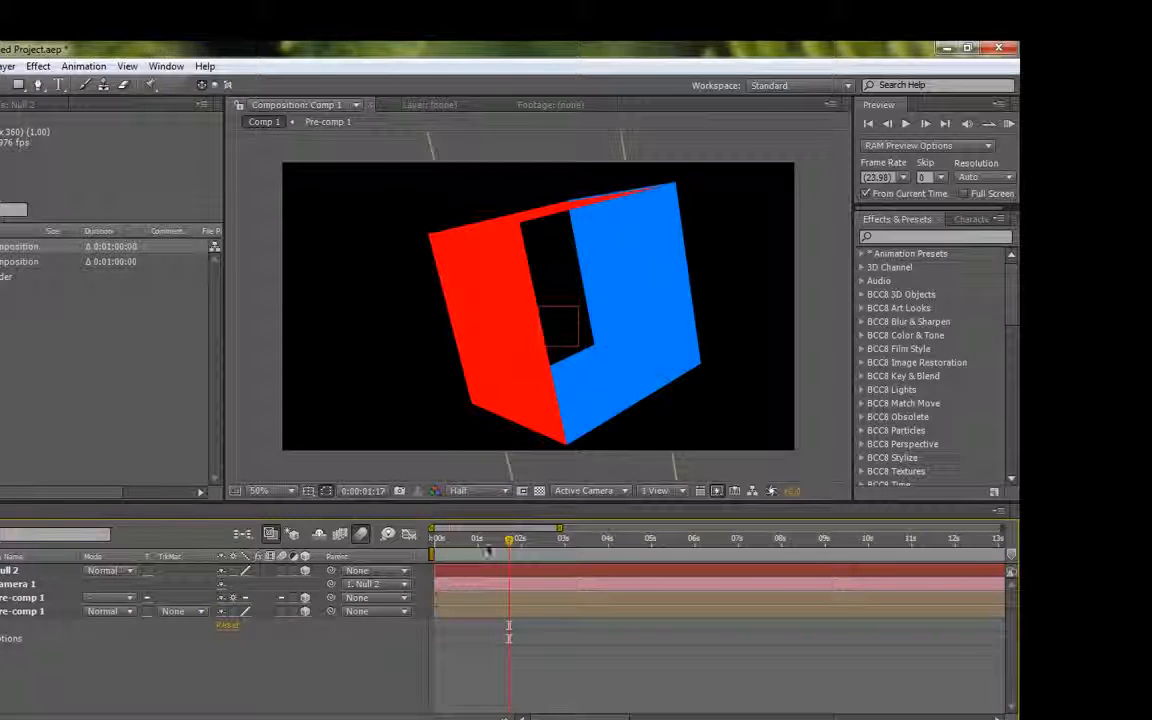
Scrub the opening of Comp 1 to check the box from the new camera angle.
left_click_drag(488, 545, 352, 557)
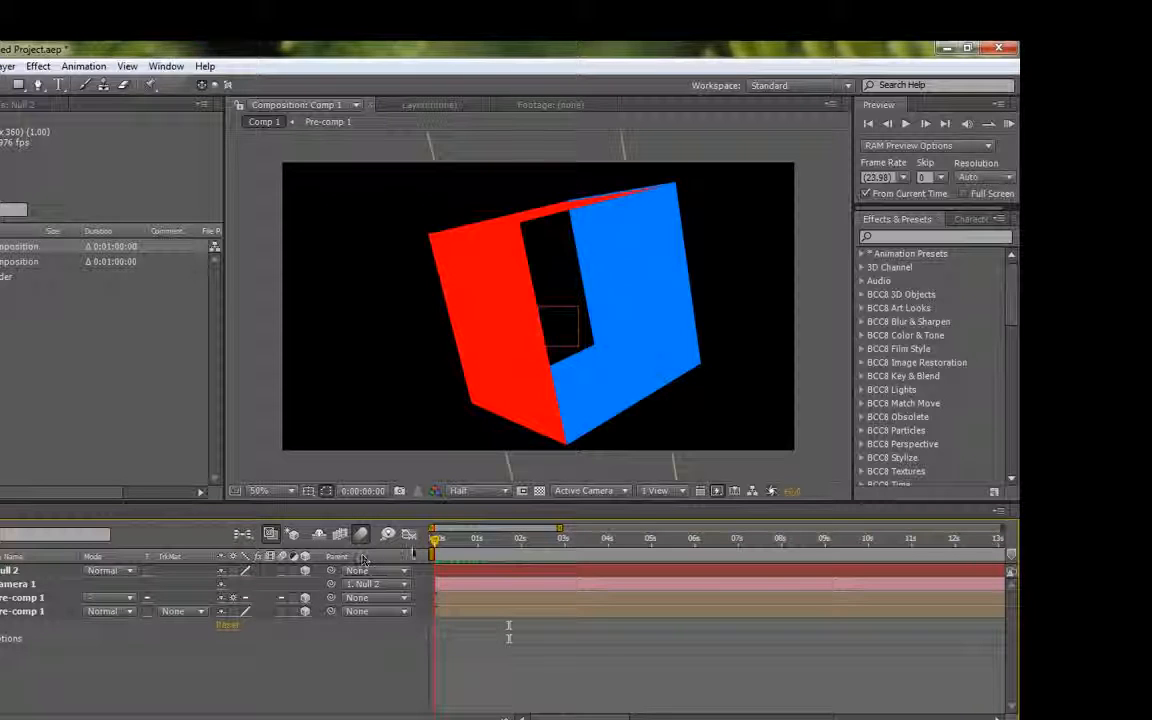
left_click(439, 549)
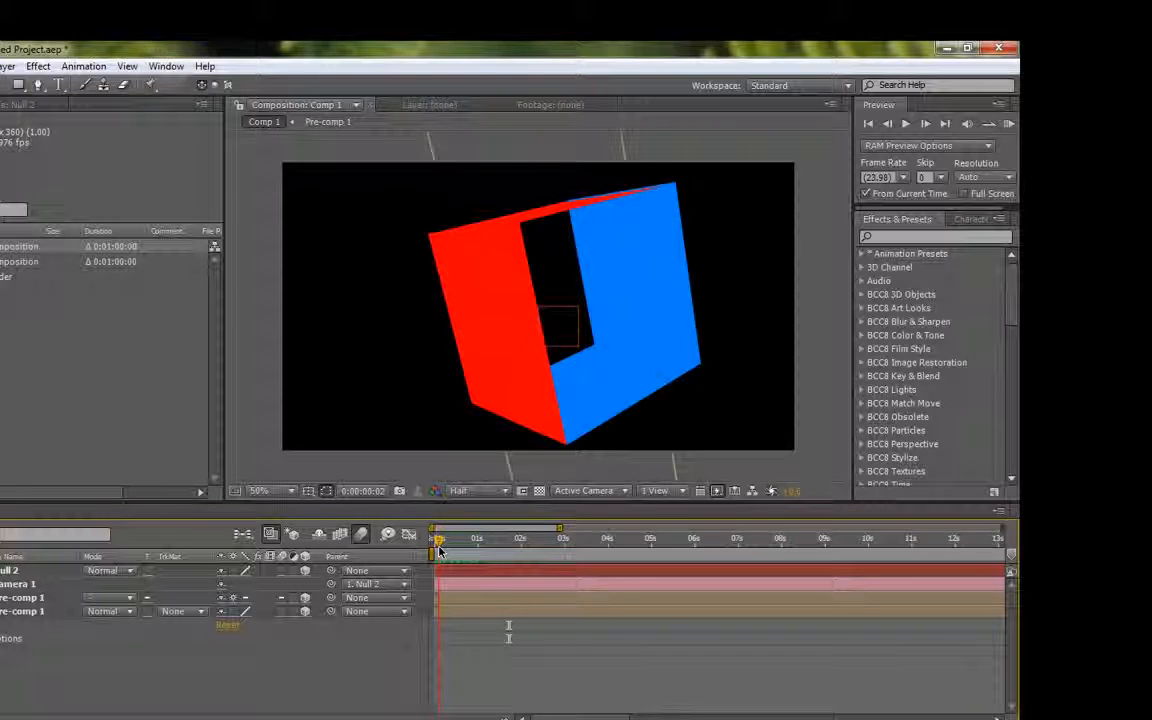
mouse_move(439, 551)
left_mouse_down()
mouse_move(507, 561)
mouse_move(453, 568)
left_mouse_up()
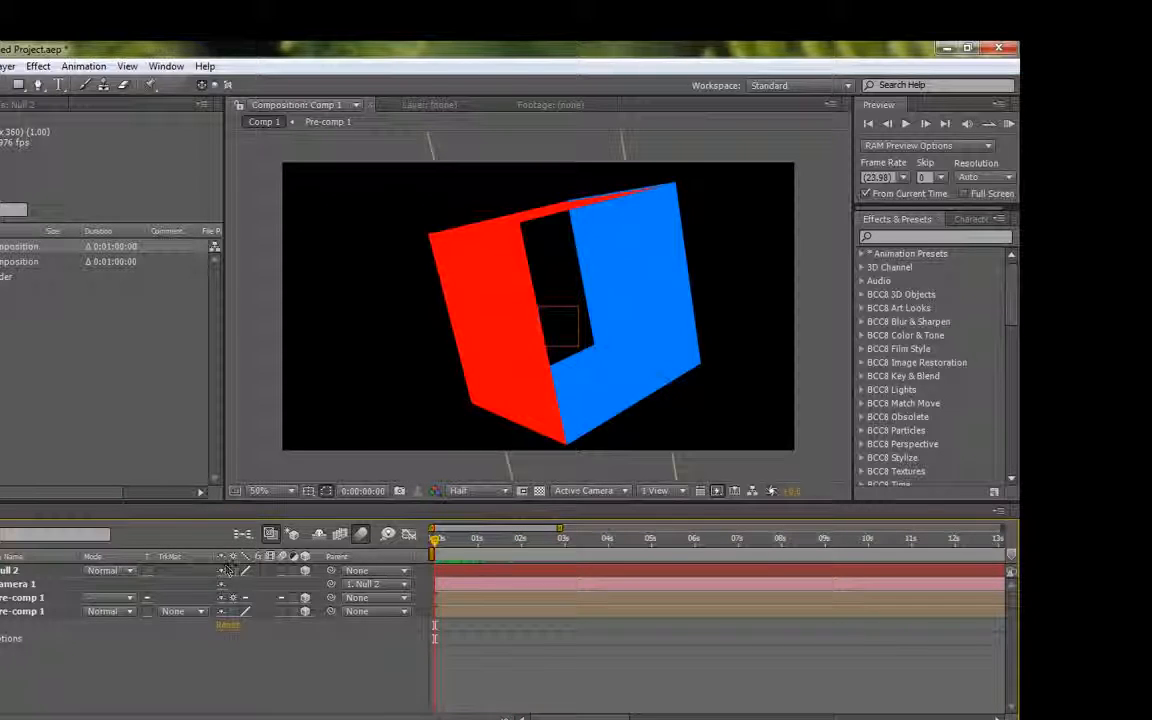
Shorten Comp 1's work area so it ends at about 0:00:02:08.
left_click_drag(505, 549, 537, 551)
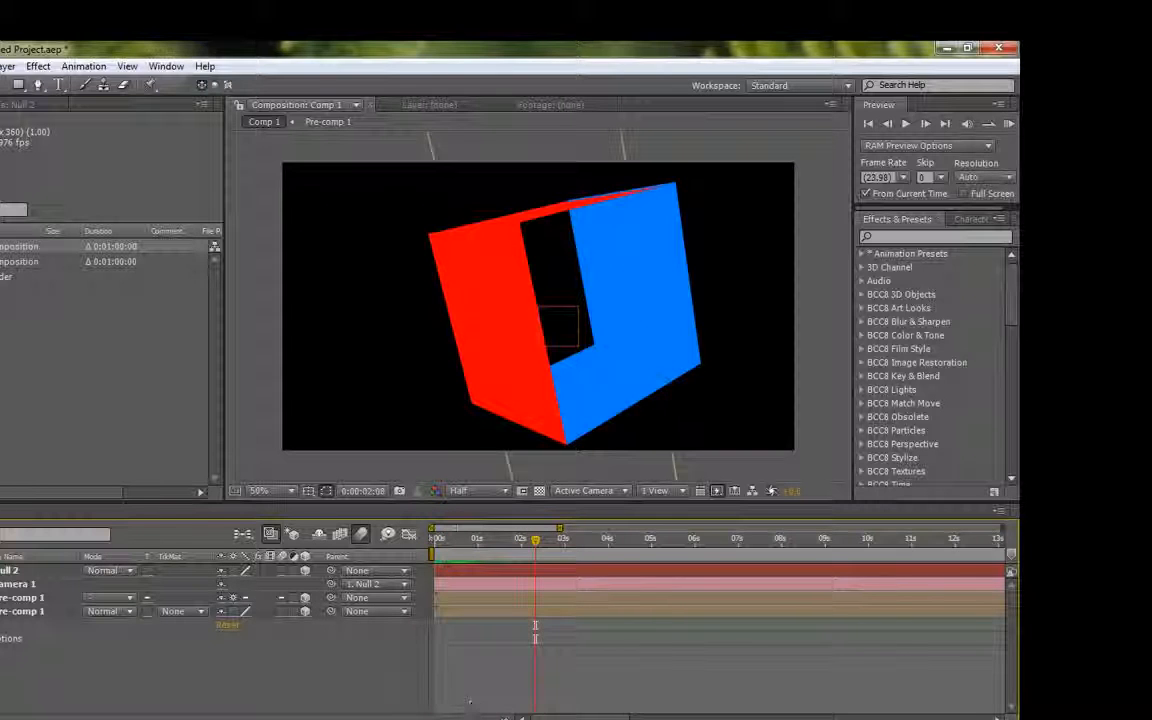
key("minus")
key("minus")
key("minus")
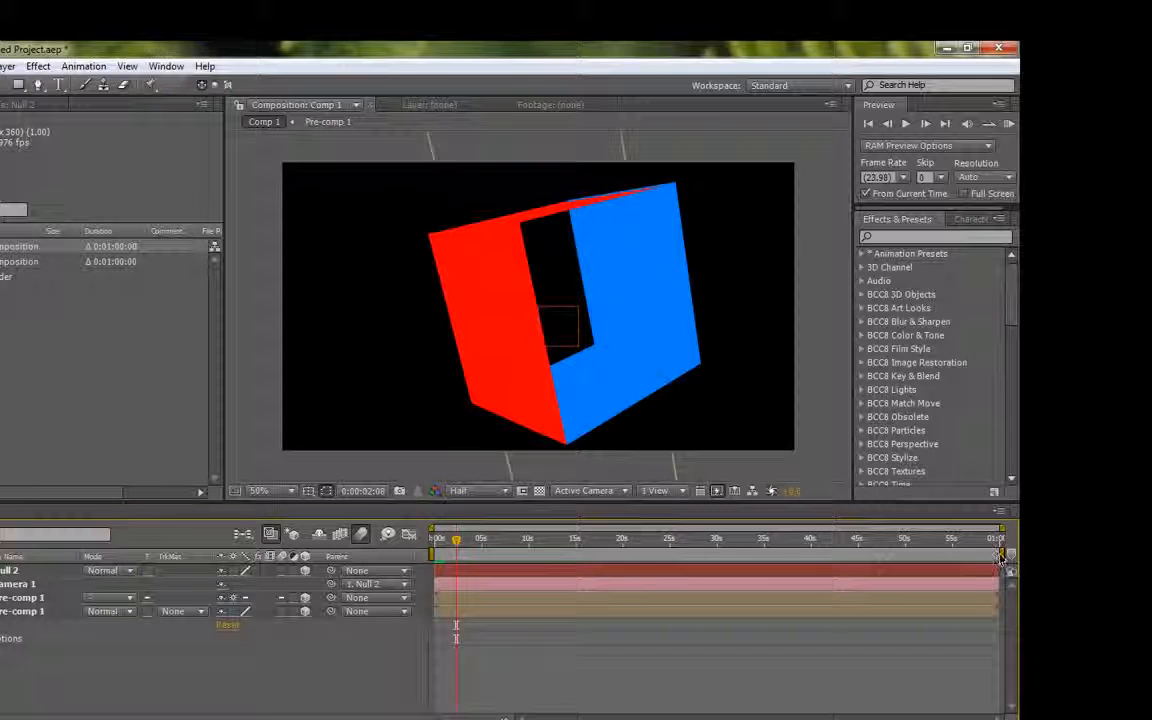
mouse_move(1001, 557)
left_mouse_down()
mouse_move(445, 570)
mouse_move(465, 578)
left_mouse_up()
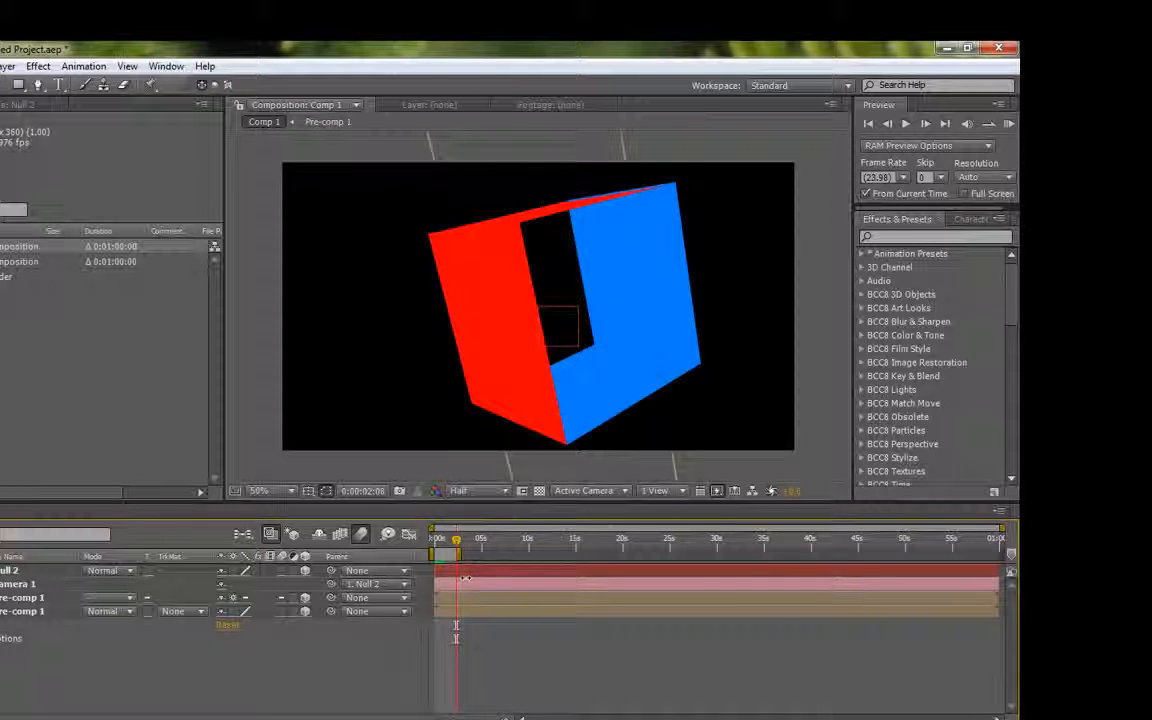
Move the current time to 0:00:00:16 and extend the work area's end to about 0:00:02:12.
left_click(440, 540)
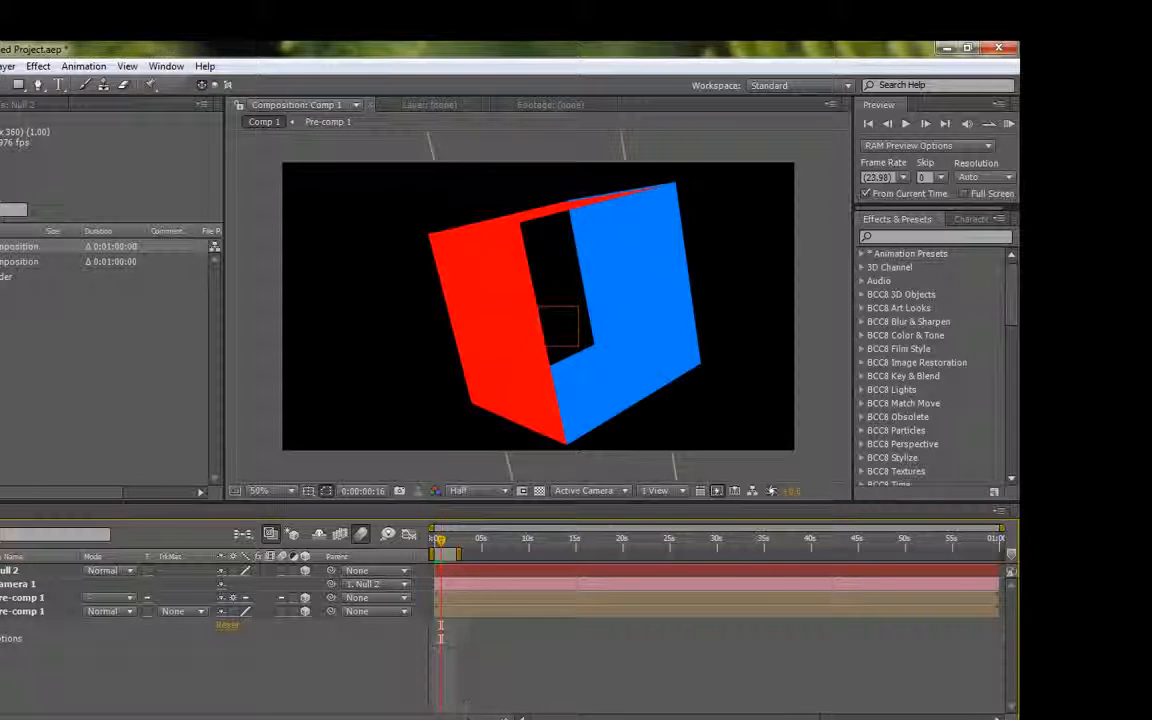
key("equal")
key("equal")
key("equal")
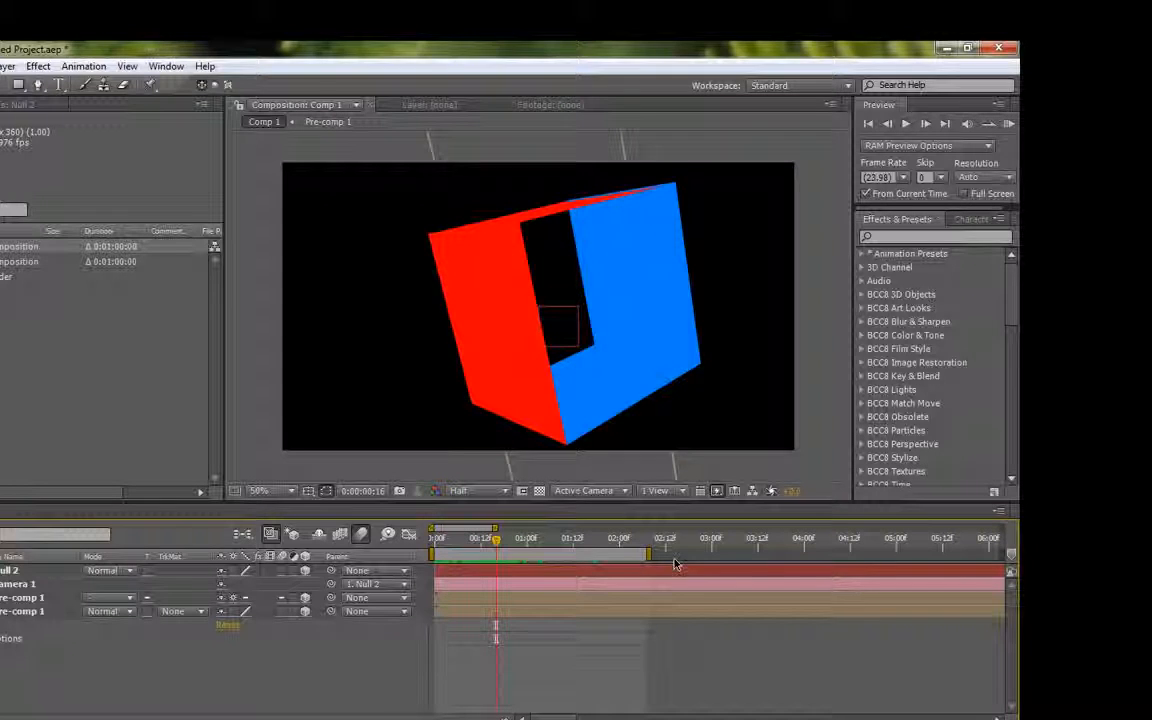
mouse_move(652, 563)
left_mouse_down()
mouse_move(742, 565)
mouse_move(506, 567)
mouse_move(683, 568)
mouse_move(590, 568)
mouse_move(681, 565)
mouse_move(671, 565)
left_mouse_up()
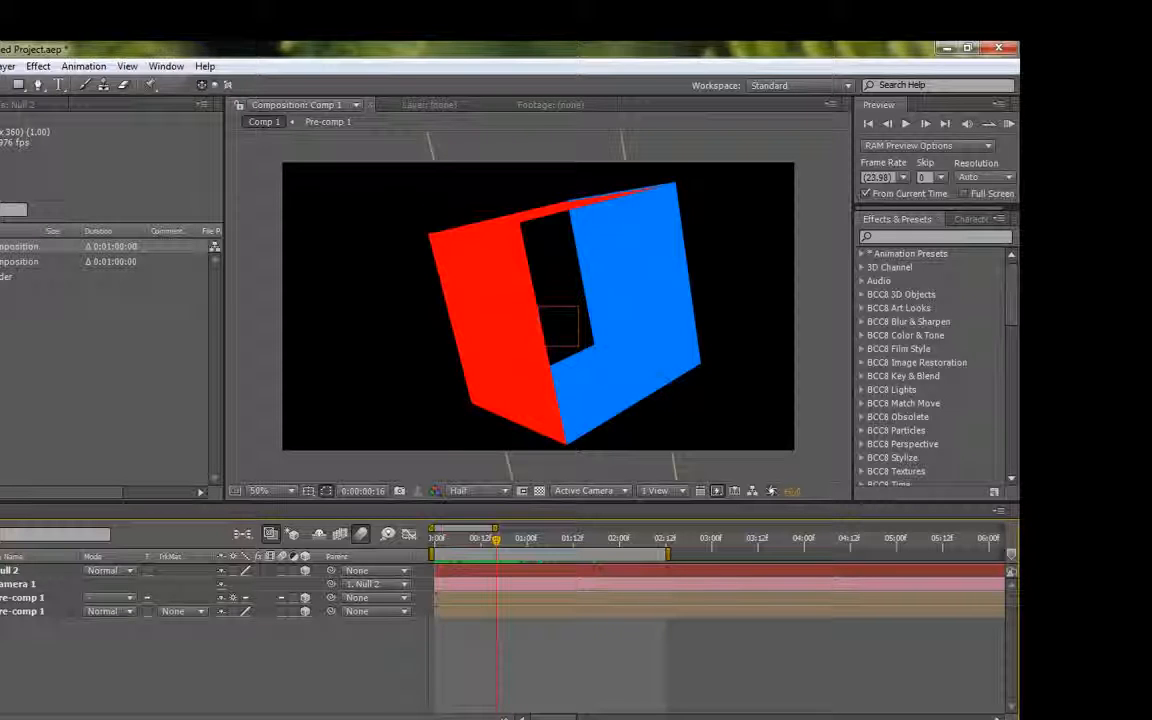
Add Comp 1 to the render queue and set its output module's video compressor to Lagarith Lossless Codec.
left_click(2, 66)
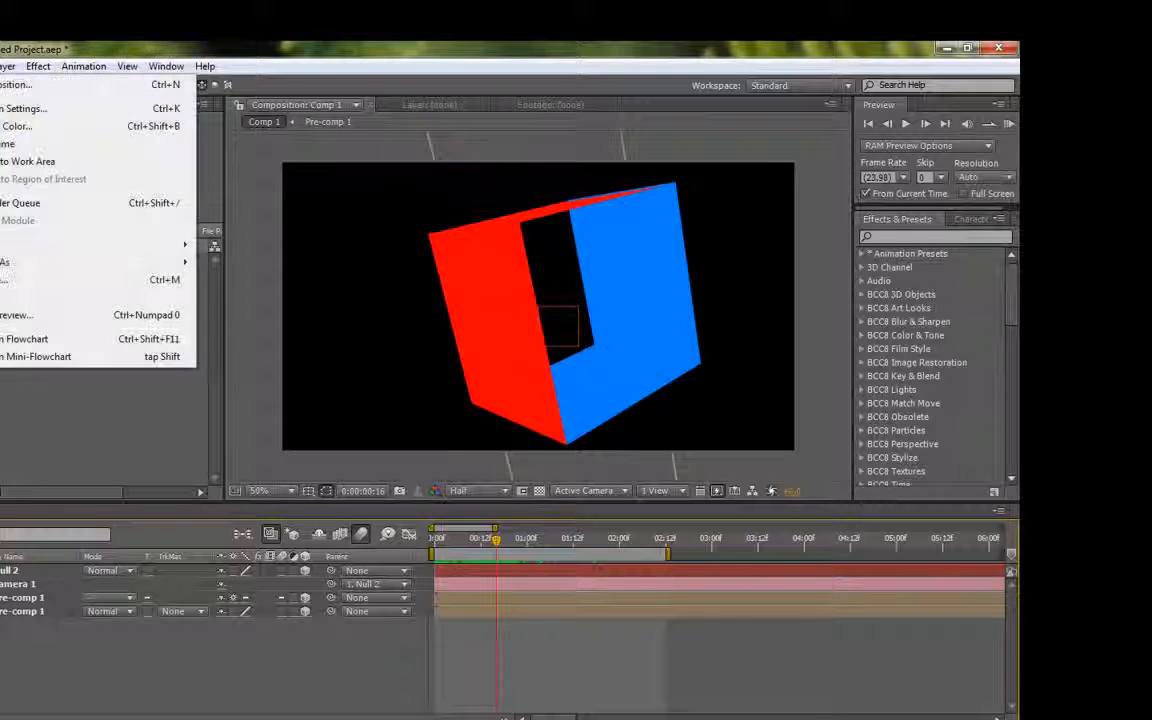
left_click(28, 198)
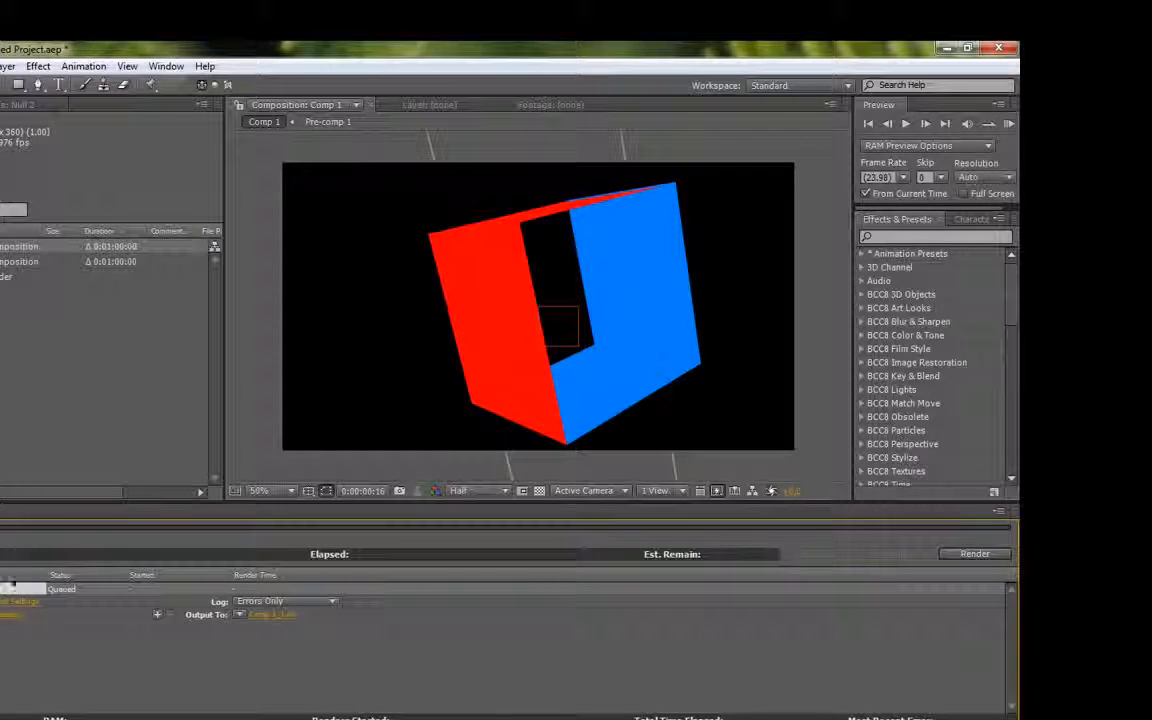
left_click(14, 612)
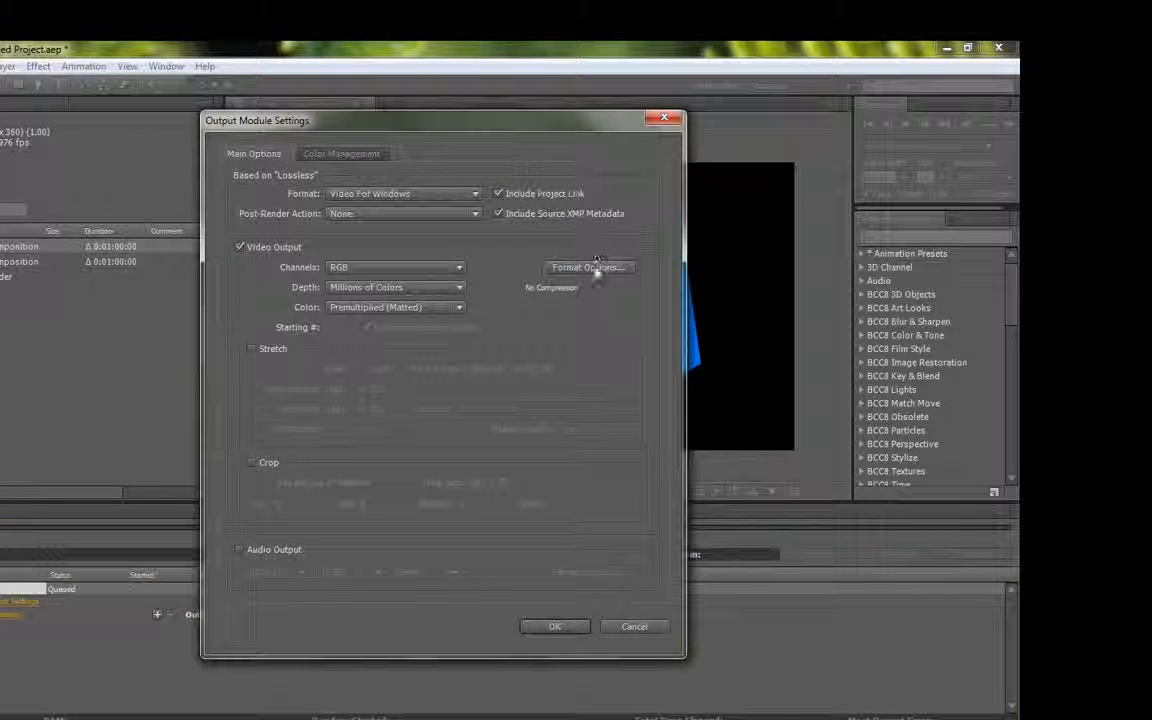
left_click(590, 268)
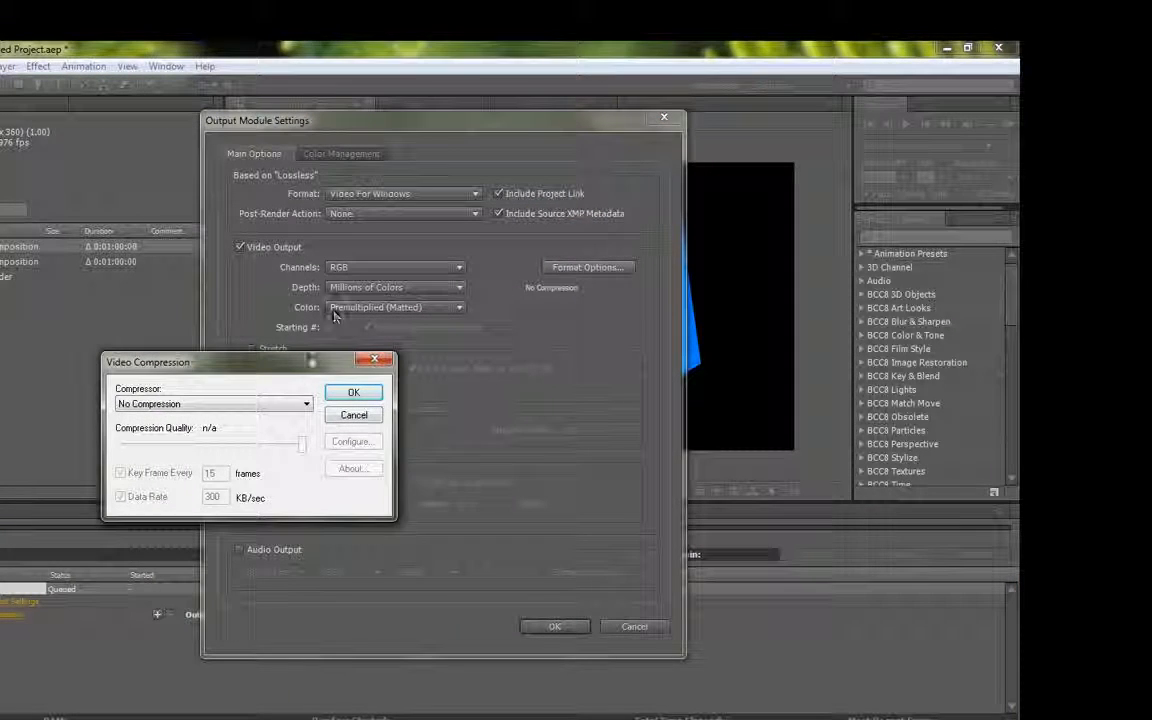
left_click(289, 404)
left_click(190, 478)
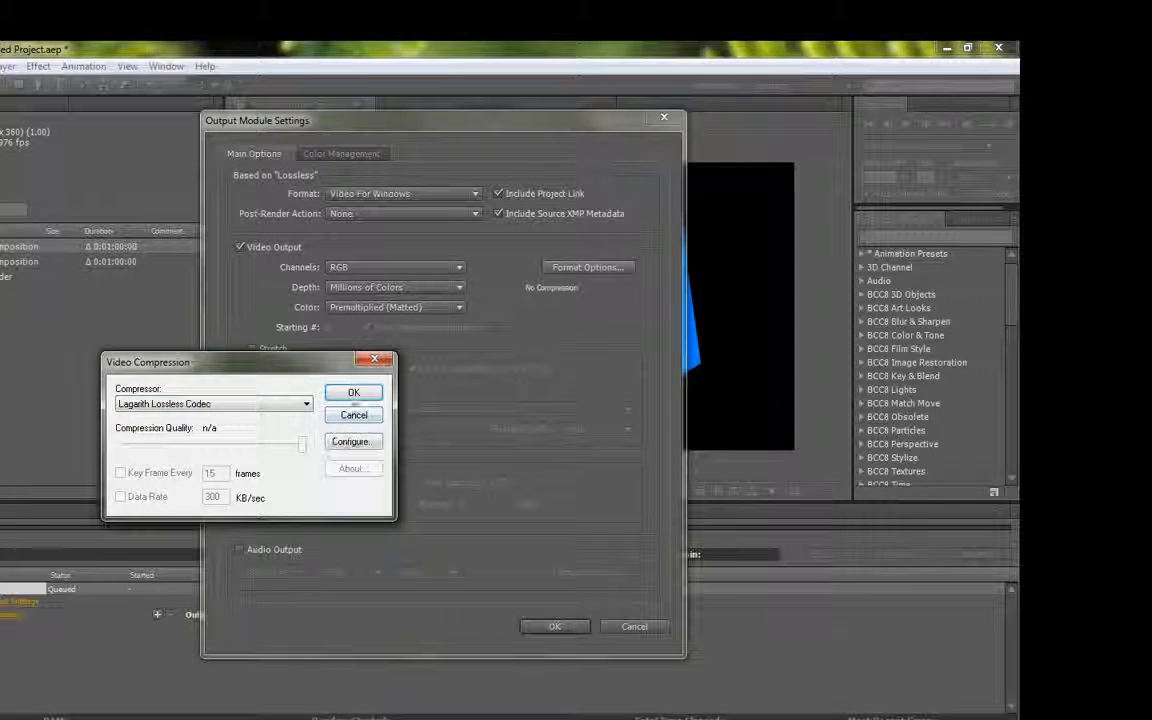
left_click(353, 392)
Enable audio output at 44.100 kHz for the Comp 1 render and accept the output module settings.
left_click(272, 549)
left_click(270, 572)
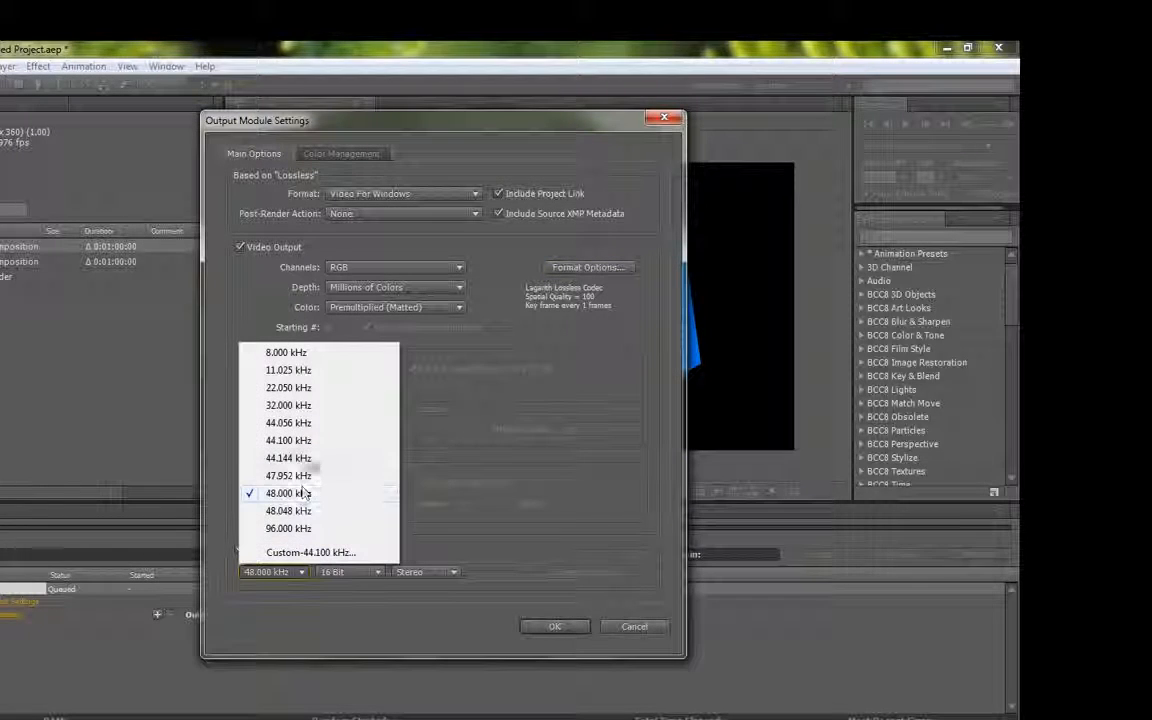
left_click(322, 442)
left_click(552, 626)
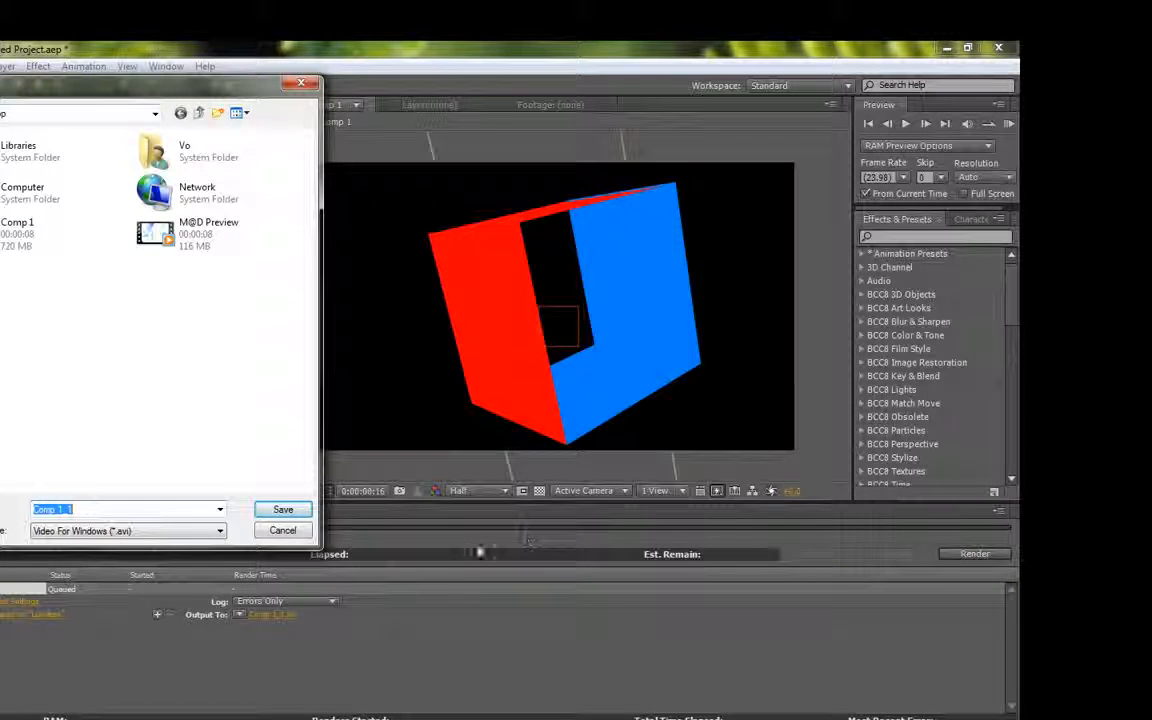
Cancel choosing the output file and return Comp 1's current time to 0:00:00:00.
left_click(283, 530)
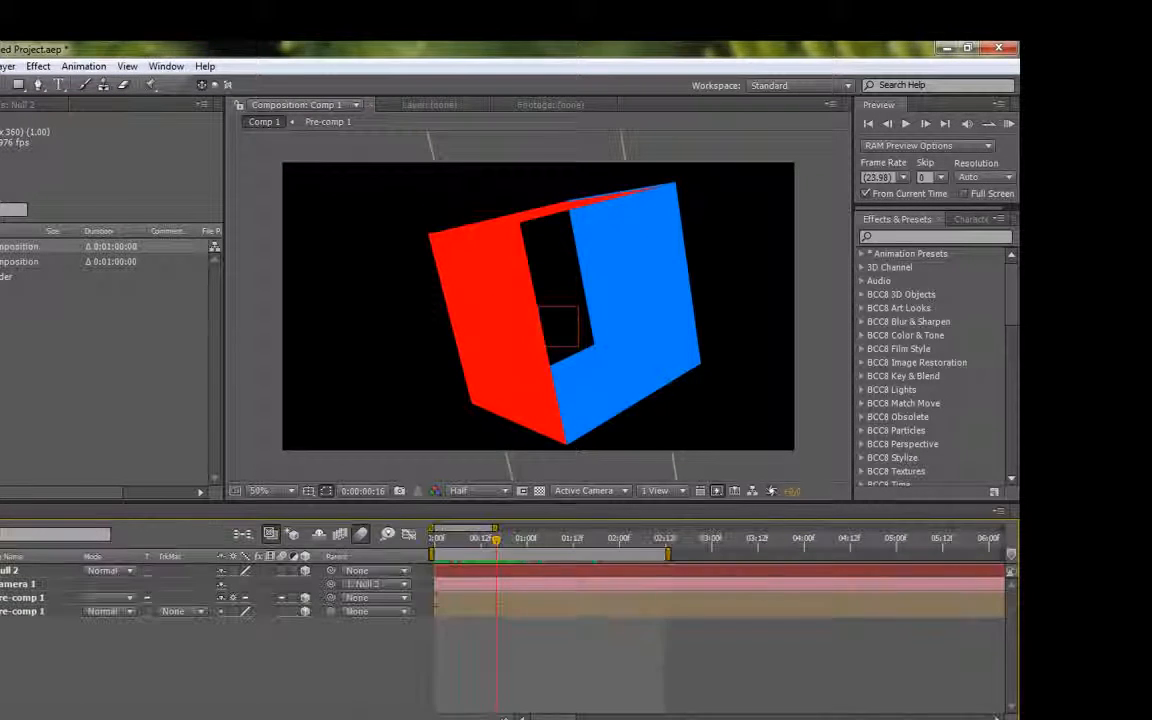
left_click_drag(486, 547, 436, 566)
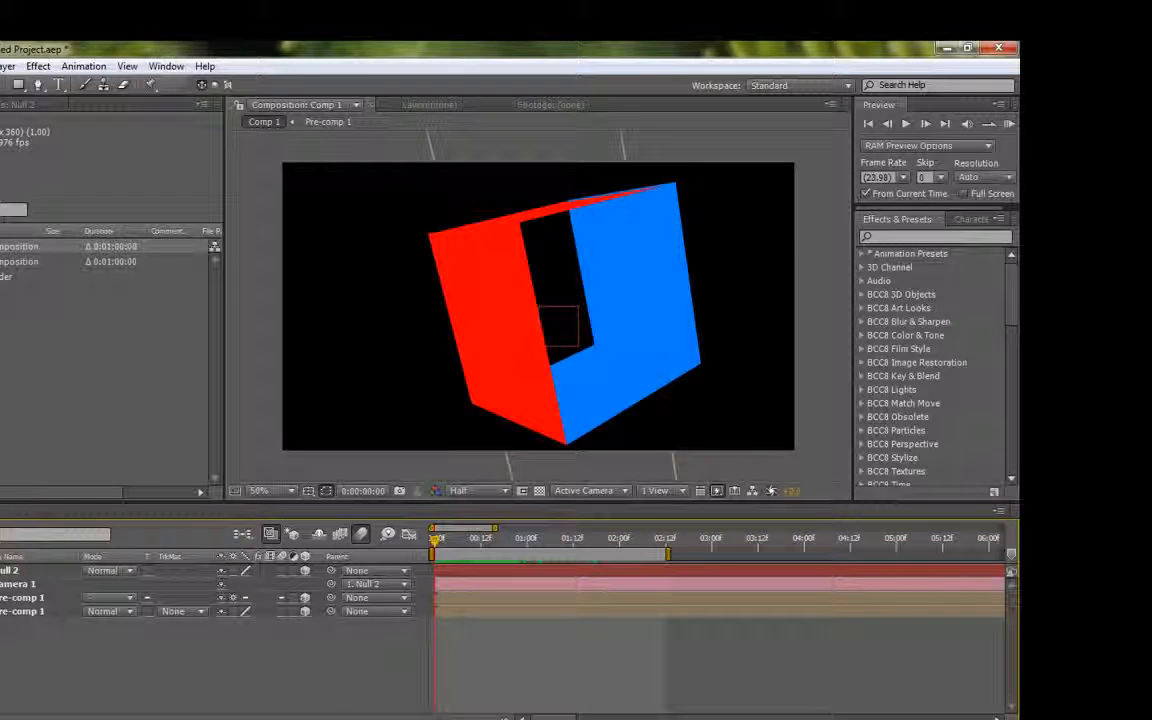